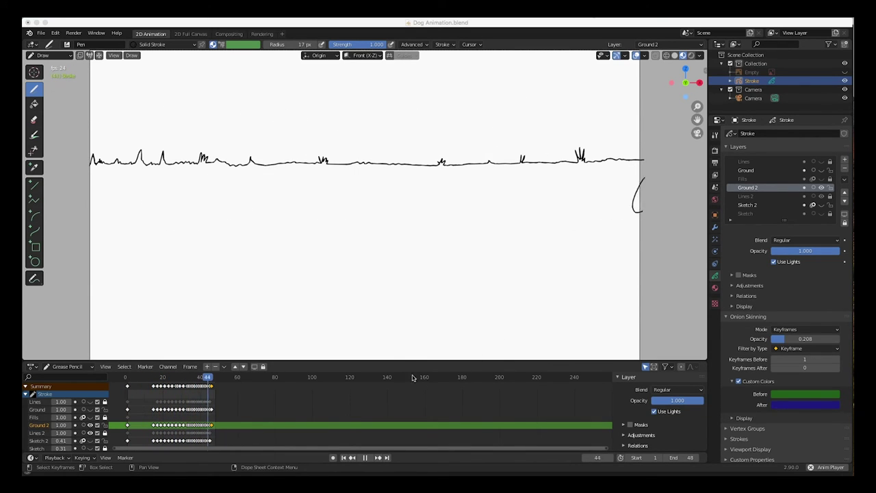
- Stop the playback and hide the Ground 2 and Lines 2 layers of the Stroke object
{"action": "left_click", "coordinate": [455, 23]}
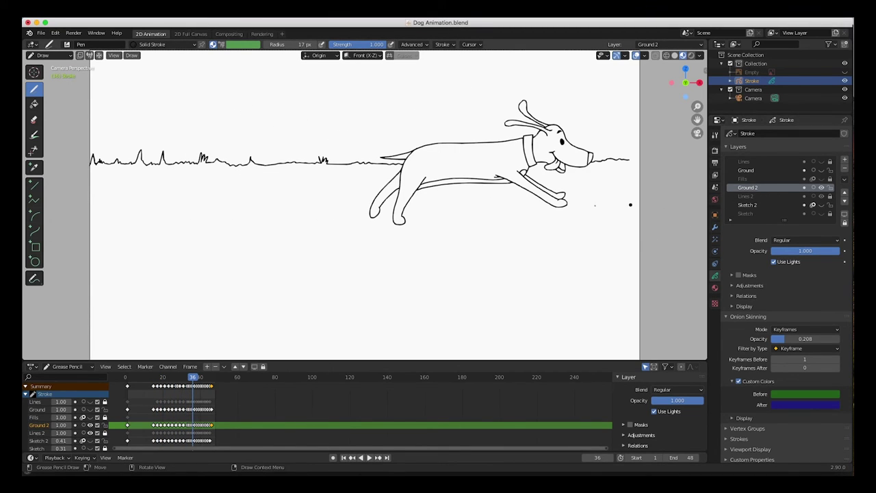
{"action": "left_click", "coordinate": [821, 188]}
{"action": "left_click", "coordinate": [821, 196]}
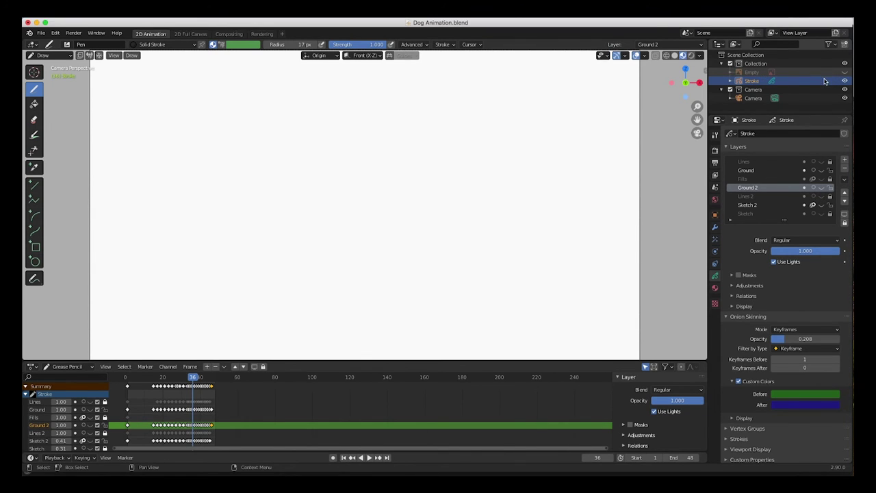
- Show the Empty holding the dog reference video and play it through the timeline
{"action": "left_click", "coordinate": [844, 71]}
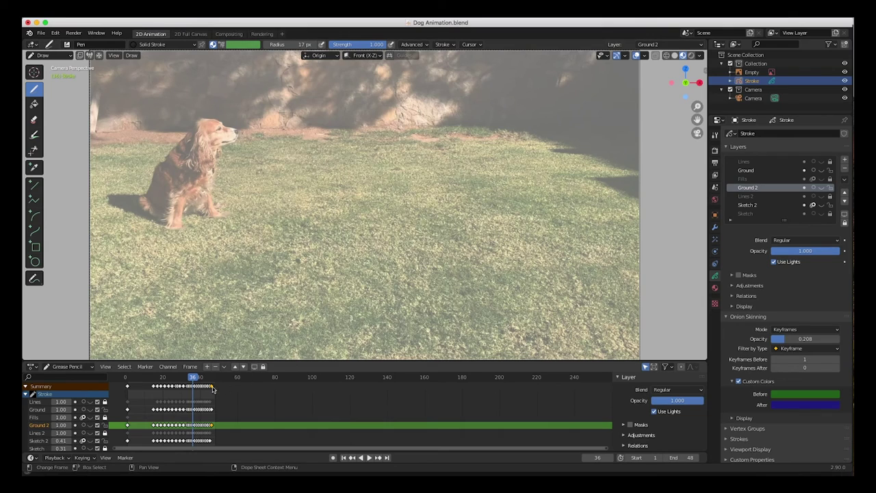
{"action": "key", "text": "space"}
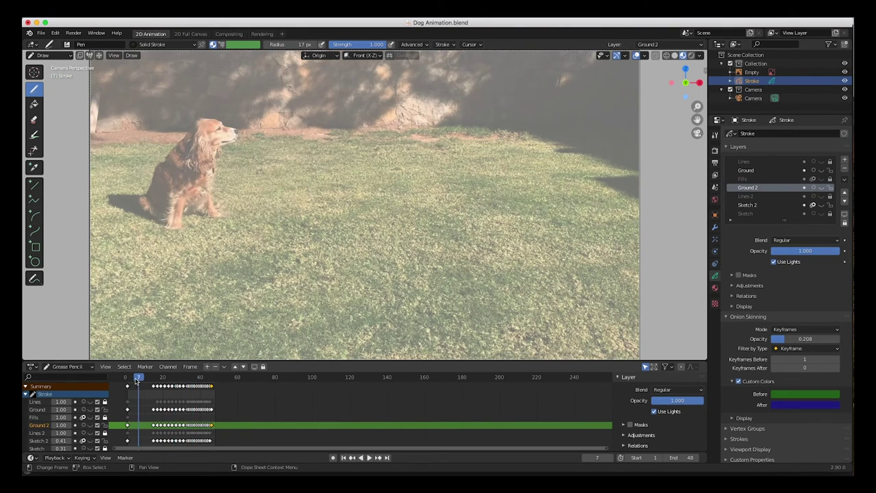
{"action": "key", "text": "space"}
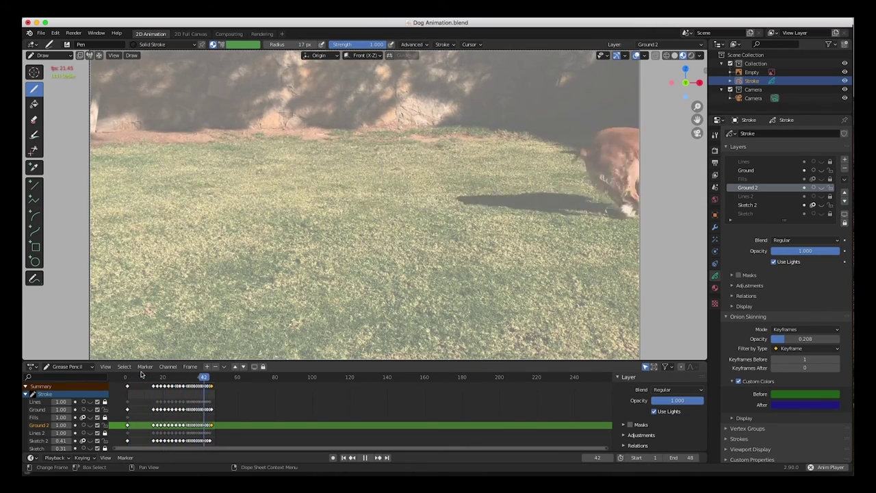
{"action": "key", "text": "space"}
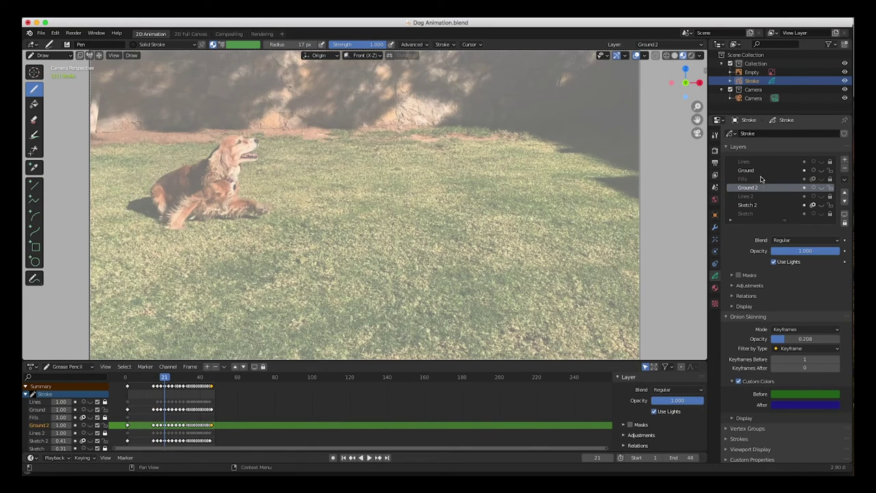
- Show the Sketch layer and play it over the reference video, then with the video hidden
{"action": "left_click", "coordinate": [822, 214]}
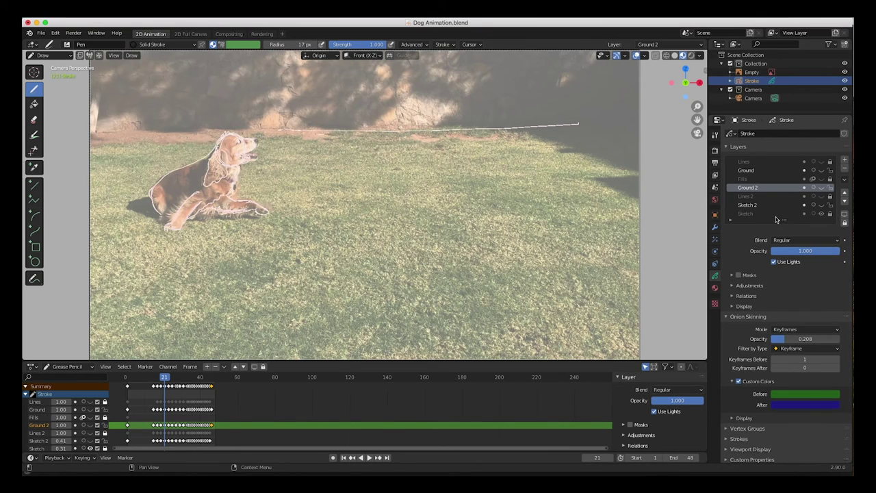
{"action": "key", "text": "space"}
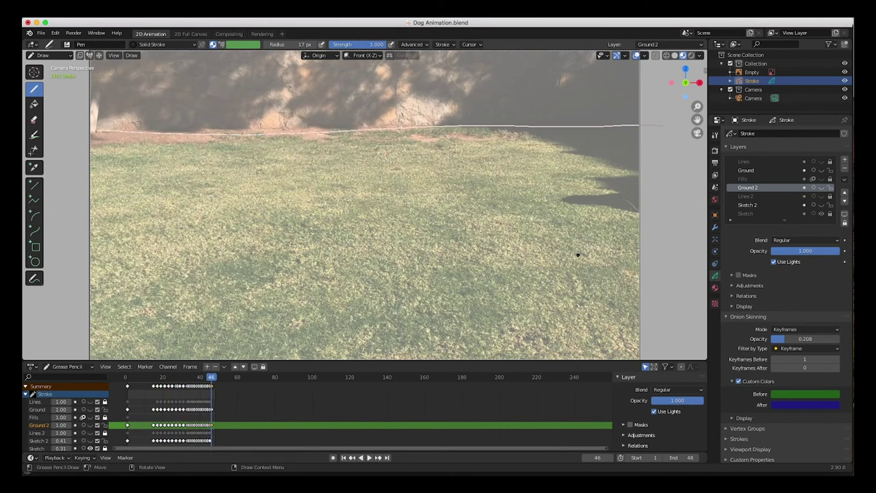
{"action": "left_click", "coordinate": [844, 72]}
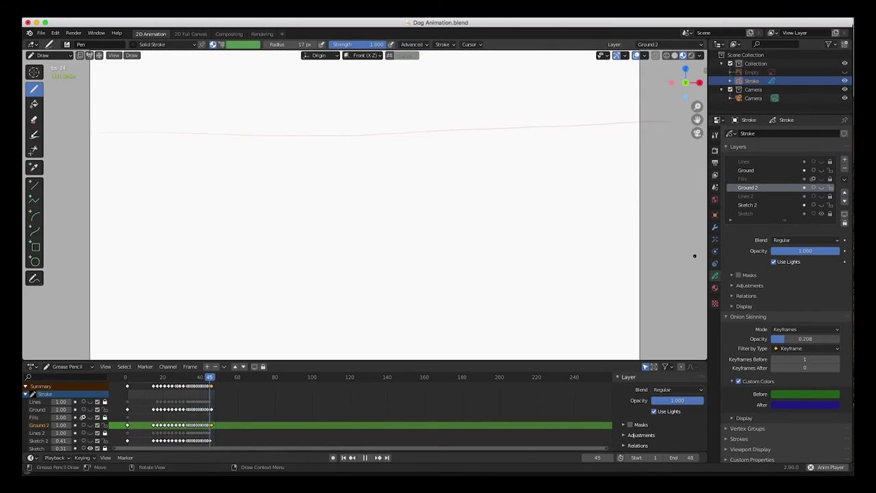
{"action": "key", "text": "space"}
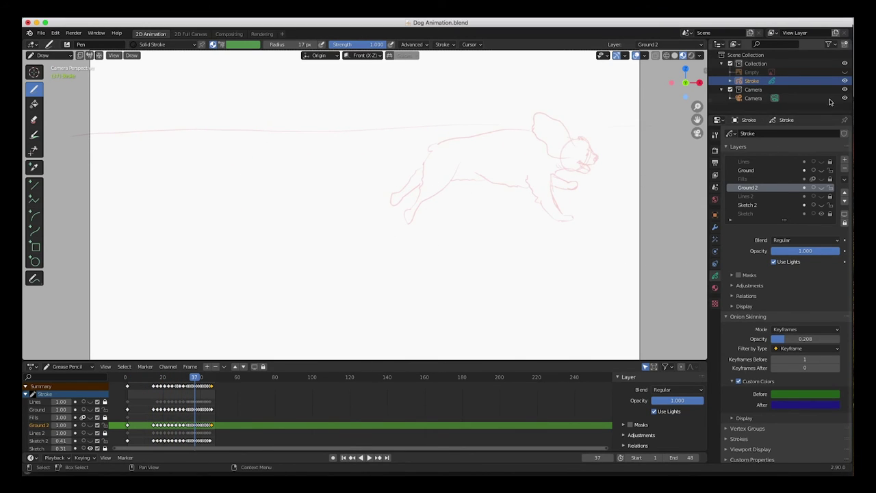
- Compare the rough sketch with the reference video at frame 35, showing the Empty for the check and hiding it again
{"action": "left_click", "coordinate": [844, 72]}
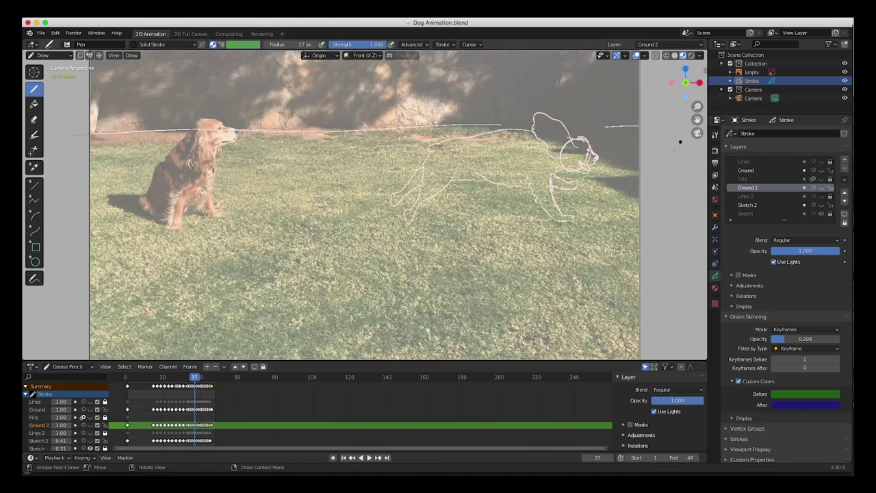
{"action": "left_click_drag", "start_coordinate": [195, 377], "coordinate": [191, 377]}
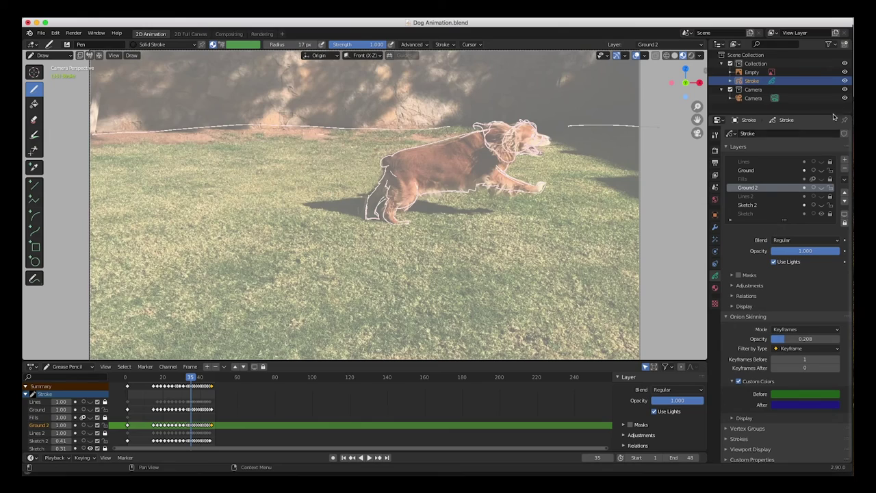
{"action": "left_click", "coordinate": [844, 72]}
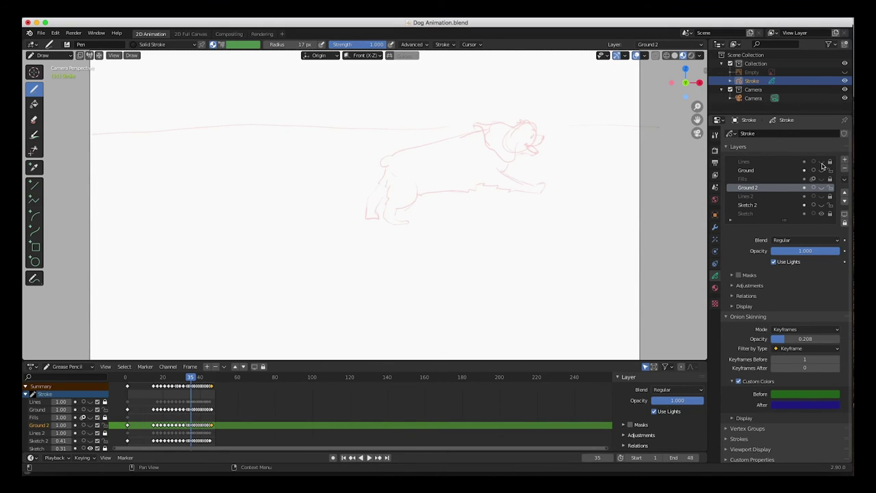
- Show the Lines and Ground layers and play the first dog's line art over its sketch
{"action": "left_click", "coordinate": [821, 162]}
{"action": "left_click", "coordinate": [822, 170]}
{"action": "key", "text": "space"}
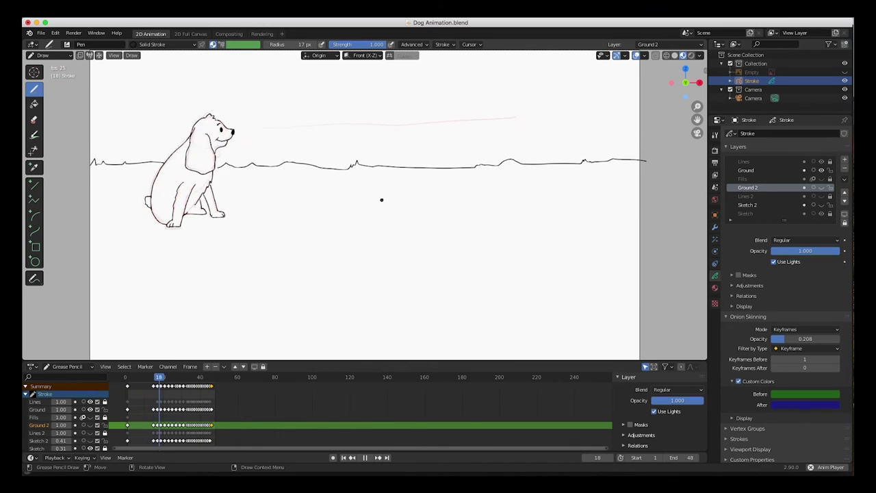
{"action": "key", "text": "space"}
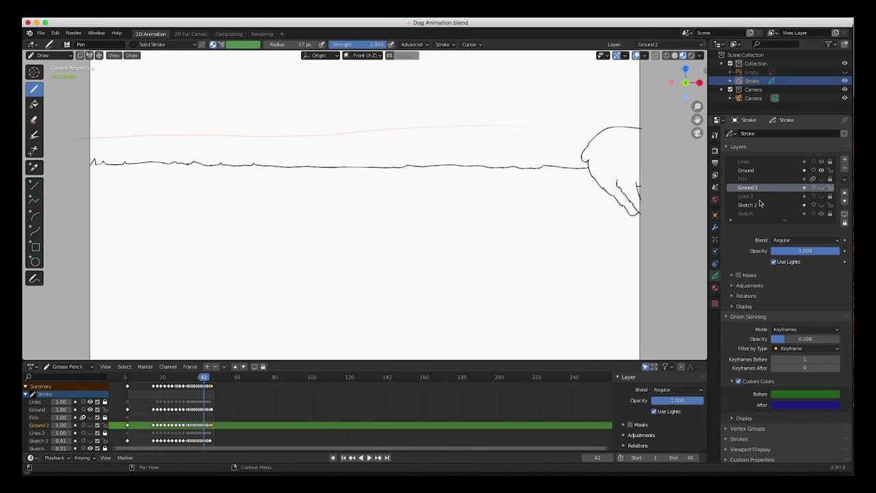
- Show the Lines 2 and Sketch 2 layers in place of Lines and Ground, and play the animation
{"action": "left_click", "coordinate": [821, 195]}
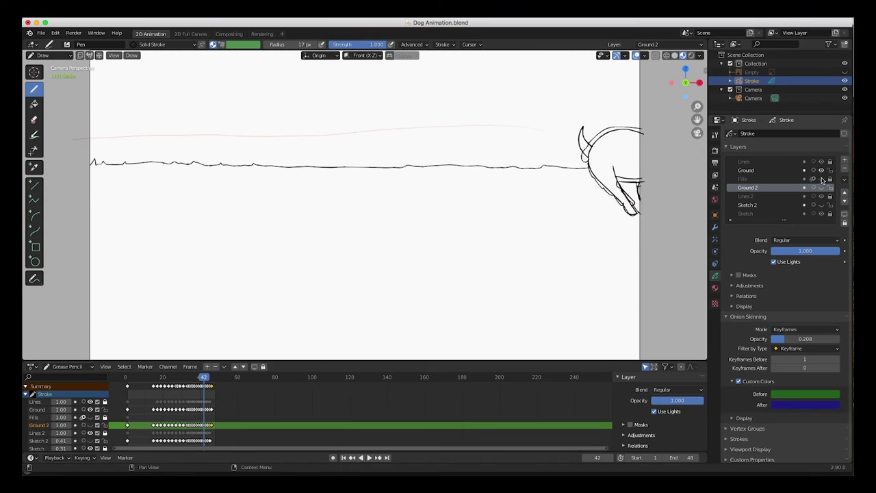
{"action": "left_click", "coordinate": [821, 170]}
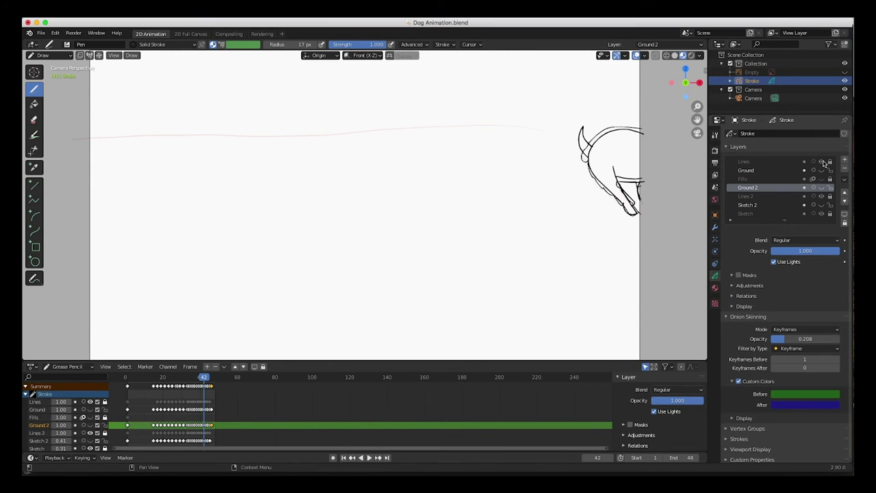
{"action": "key", "text": "space"}
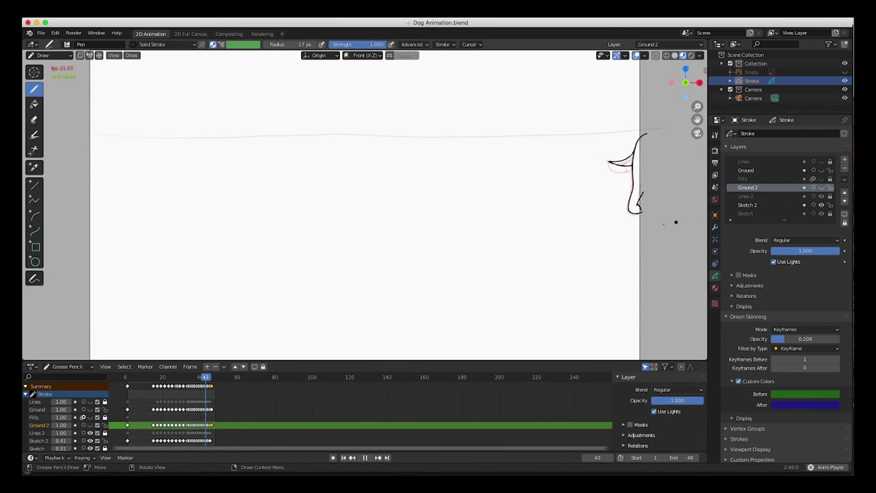
{"action": "key", "text": "space"}
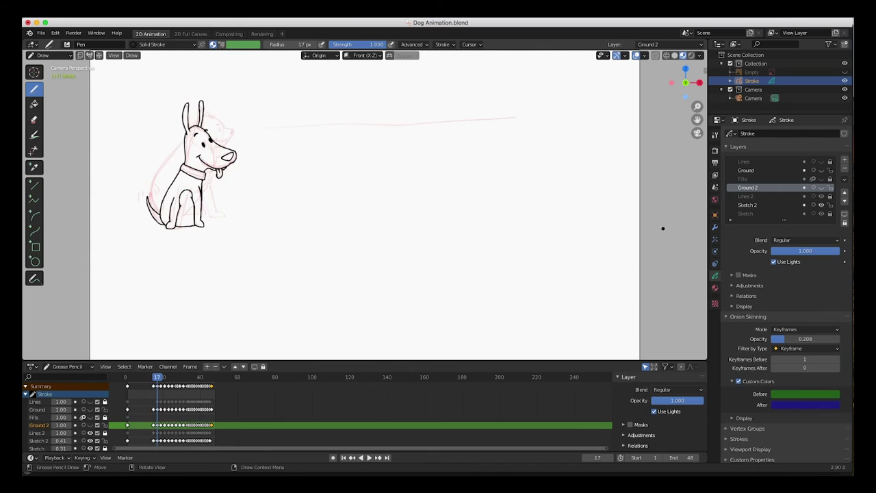
- Hide the Sketch and Lines 2 layers and play the cartoon dog's rough Sketch 2 layer alone
{"action": "left_click", "coordinate": [822, 214]}
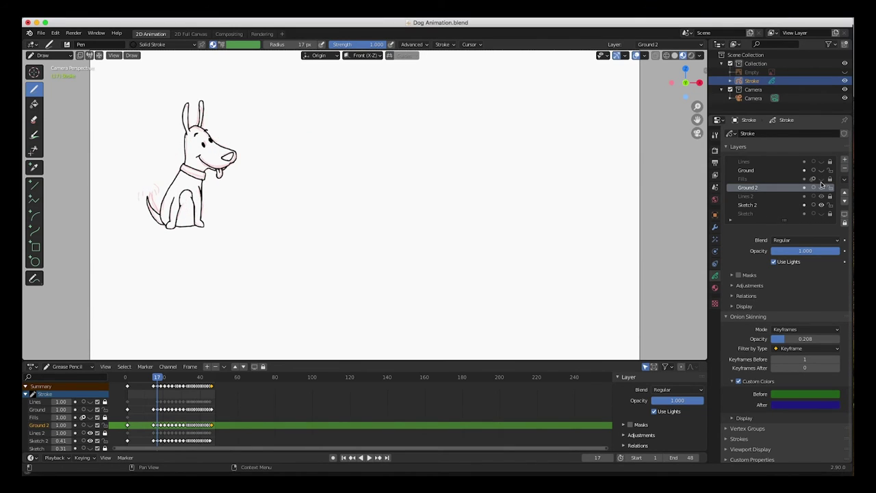
{"action": "left_click", "coordinate": [821, 197]}
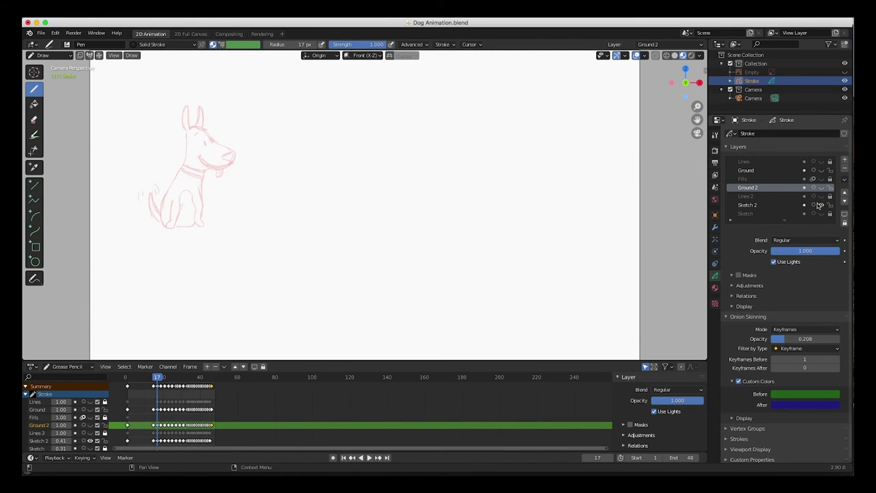
{"action": "key", "text": "space"}
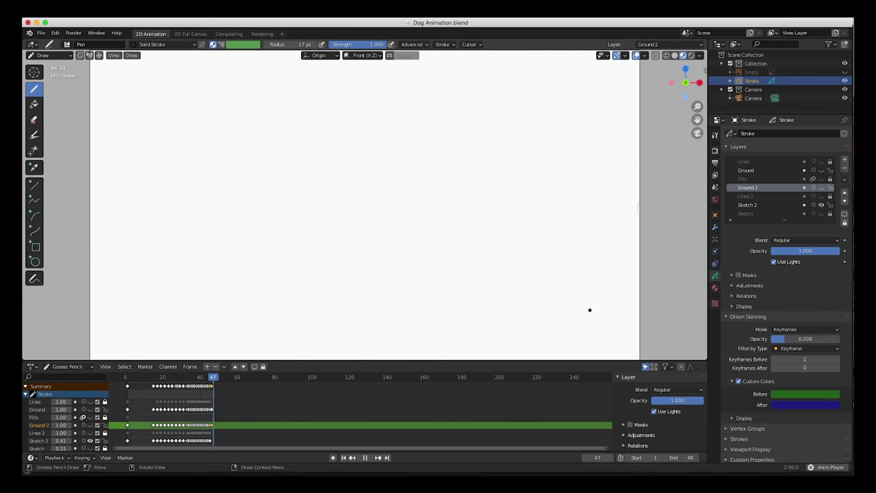
{"action": "key", "text": "space"}
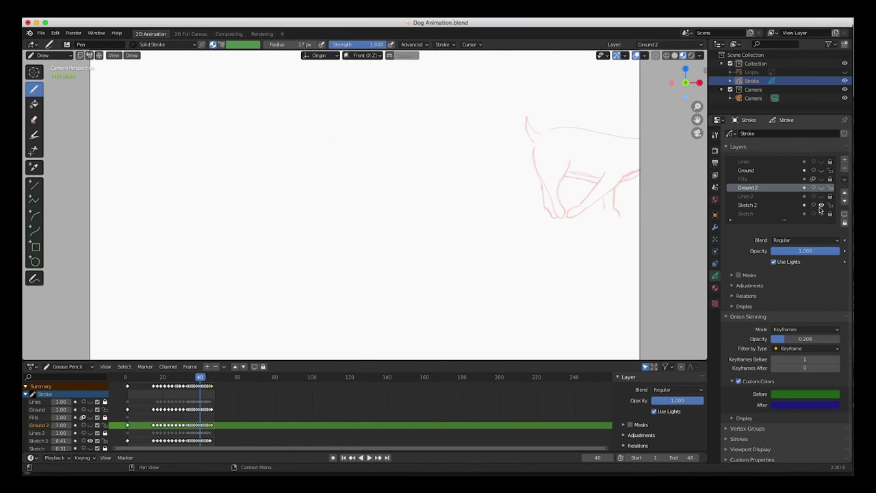
- Swap the visible layer from Sketch 2 to Lines 2 and play the cartoon dog's clean line art
{"action": "left_click", "coordinate": [821, 204]}
{"action": "left_click", "coordinate": [821, 196]}
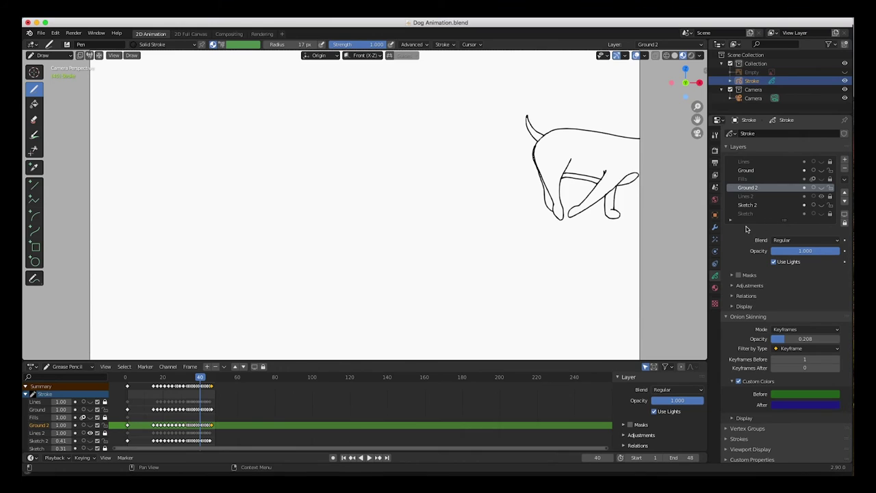
{"action": "key", "text": "space"}
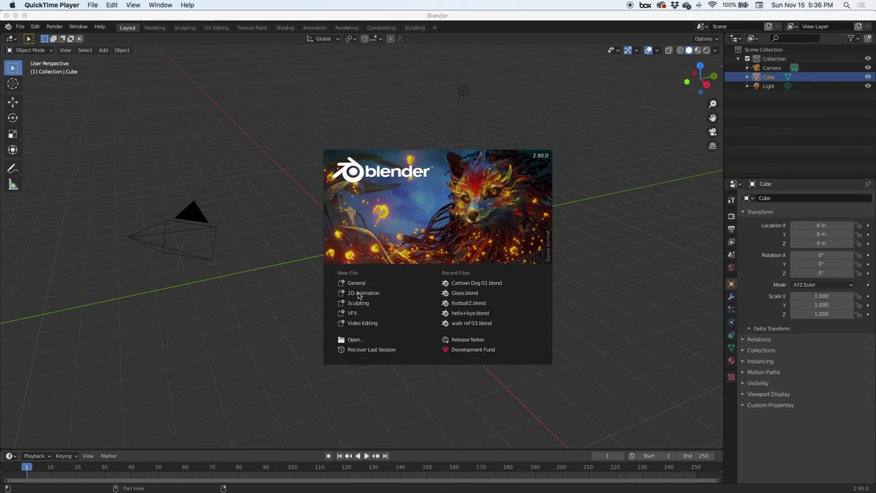
- Create a new 2D Animation file and switch the Stroke object to Object Mode
{"action": "left_click", "coordinate": [361, 295]}
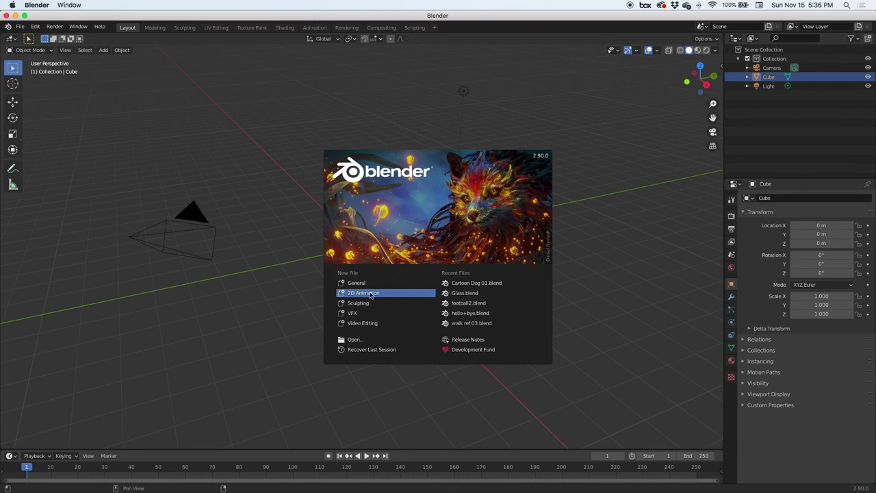
{"action": "left_click", "coordinate": [370, 294]}
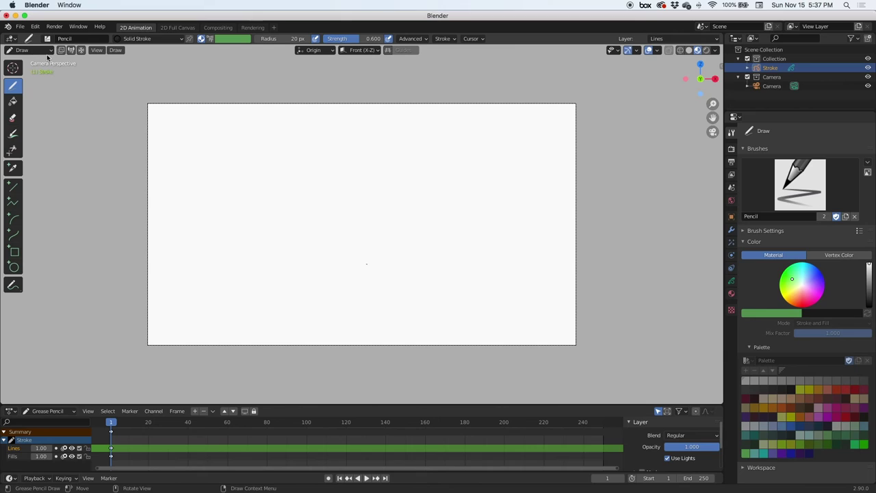
{"action": "left_click", "coordinate": [48, 51]}
{"action": "left_click", "coordinate": [43, 61]}
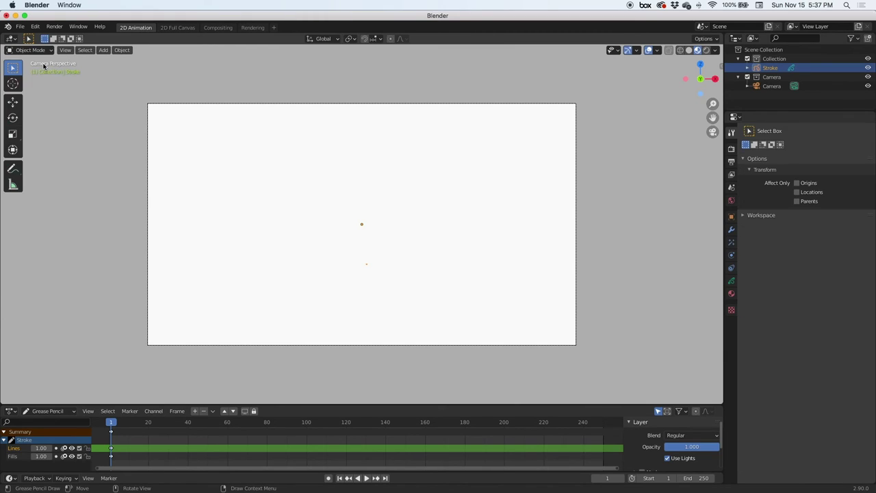
- Add Ref Video Dog.mp4 from the Reference images folder as a reference image, enabling movie files in the file filter
{"action": "left_click", "coordinate": [101, 52]}
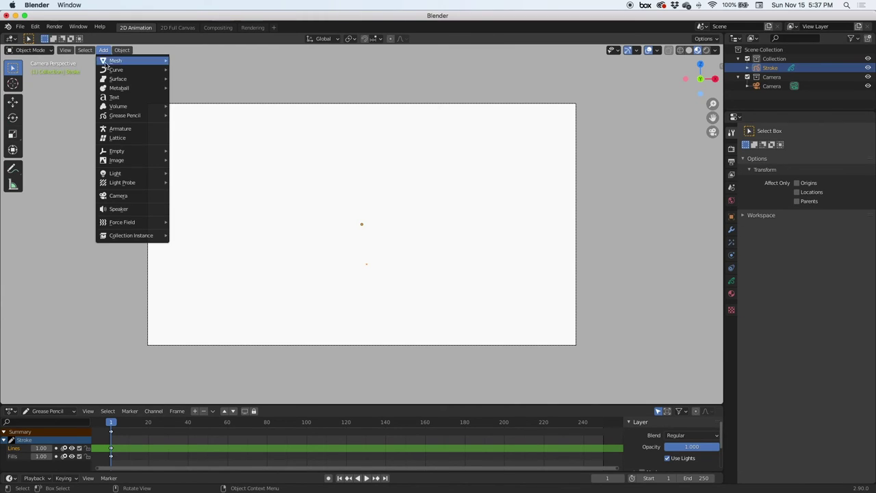
{"action": "mouse_move", "coordinate": [110, 166]}
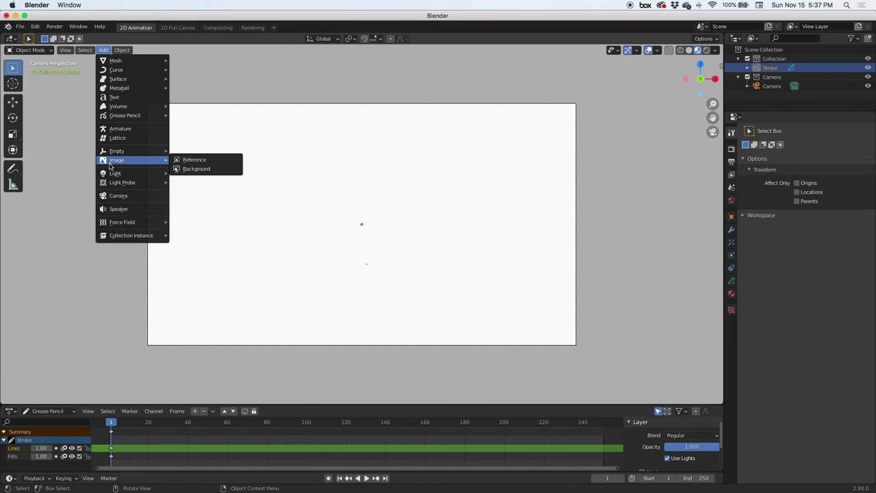
{"action": "left_click", "coordinate": [191, 160]}
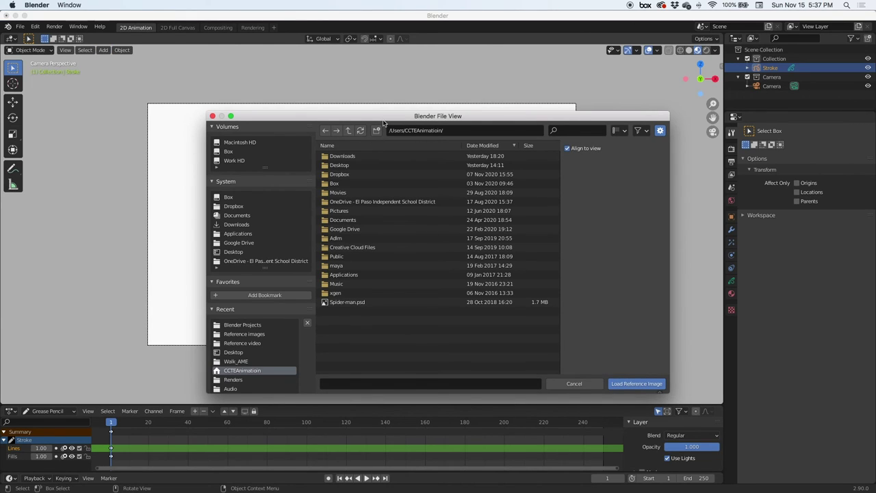
{"action": "left_click_drag", "start_coordinate": [383, 121], "coordinate": [351, 78]}
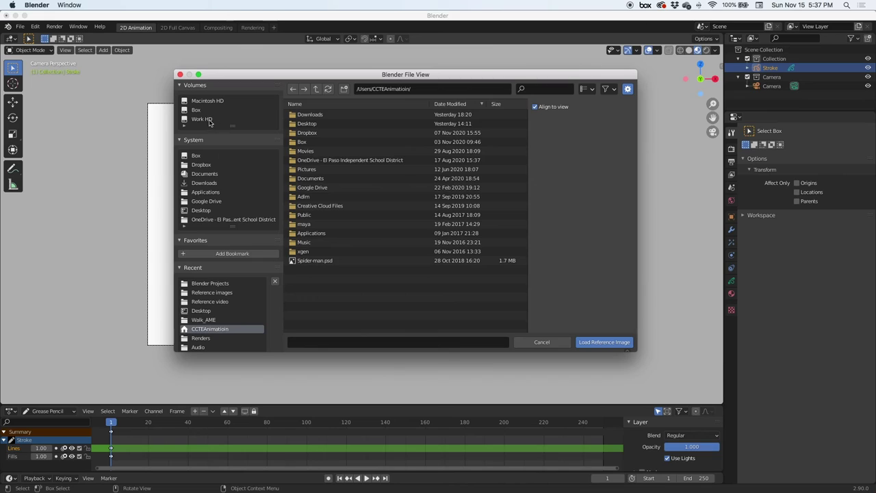
{"action": "left_click", "coordinate": [211, 292]}
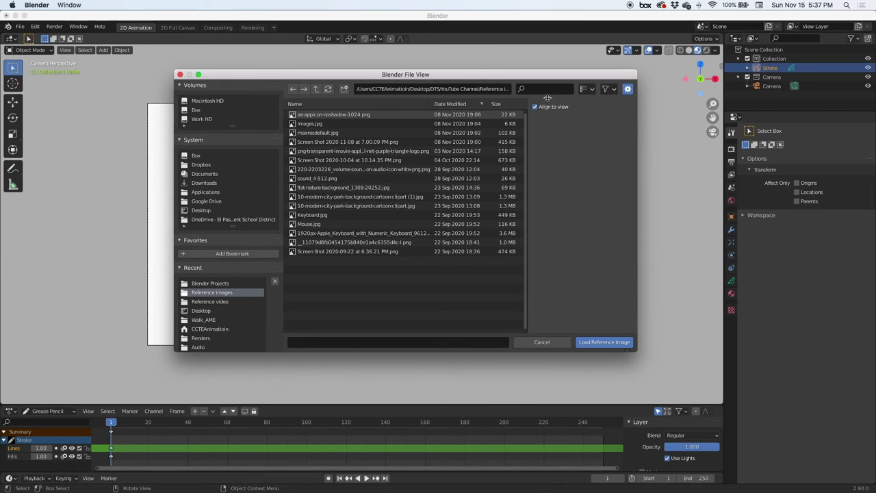
{"action": "left_click", "coordinate": [607, 90]}
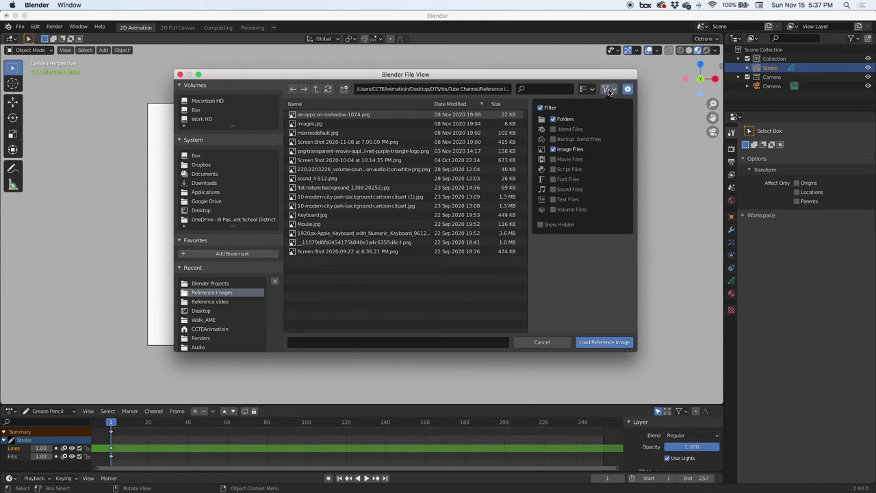
{"action": "left_click", "coordinate": [553, 160]}
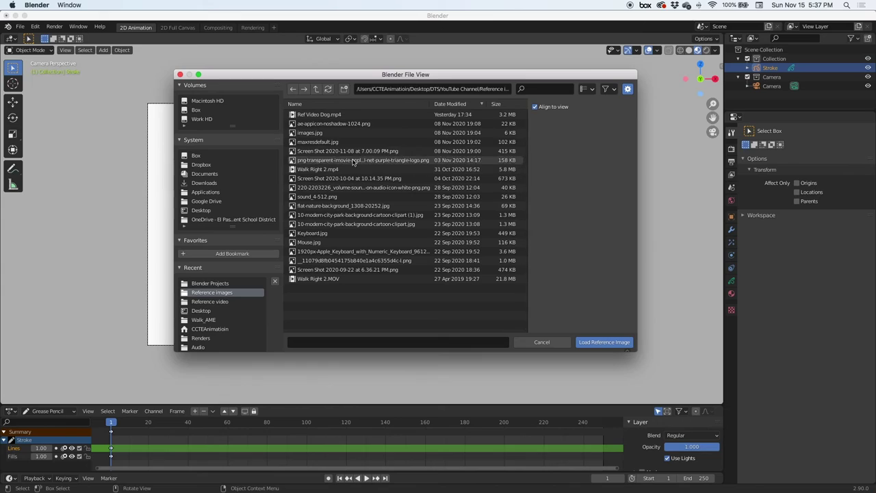
{"action": "left_click", "coordinate": [314, 116]}
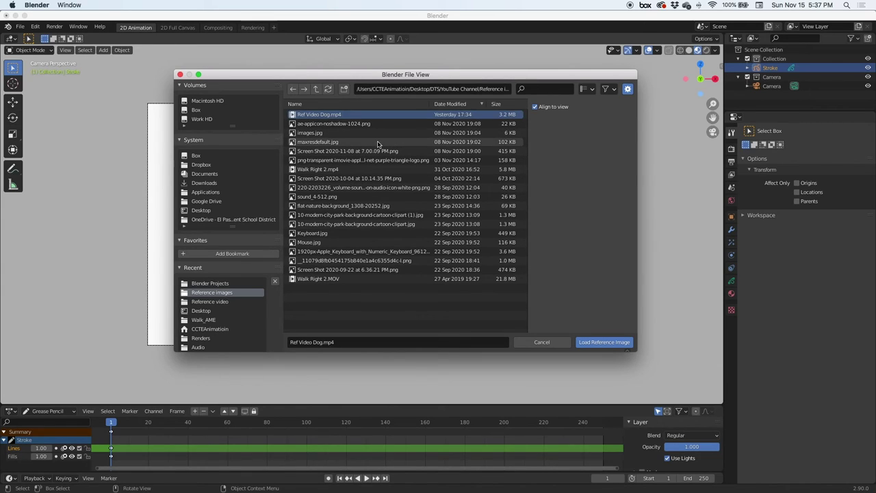
{"action": "left_click", "coordinate": [595, 342]}
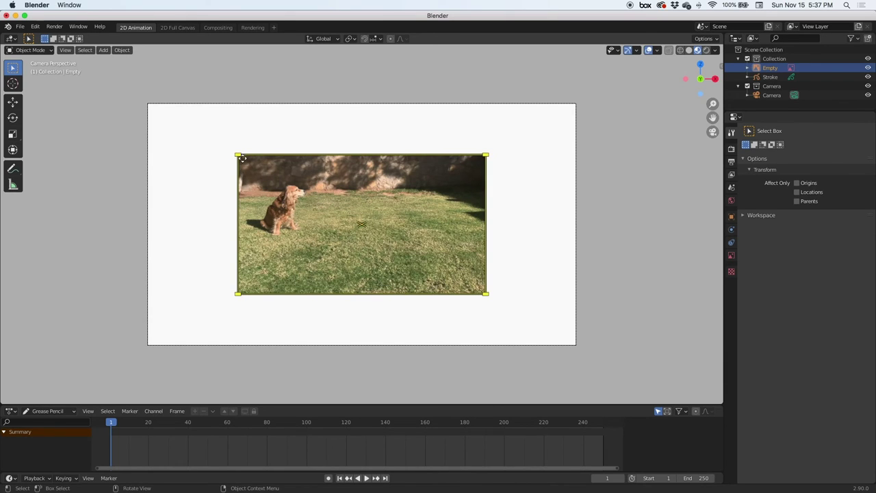
- Scale and reposition the dog reference video so that it fills the camera frame
{"action": "left_click_drag", "start_coordinate": [236, 153], "coordinate": [156, 95]}
{"action": "left_click_drag", "start_coordinate": [484, 291], "coordinate": [574, 358]}
{"action": "left_click_drag", "start_coordinate": [575, 359], "coordinate": [575, 359]}
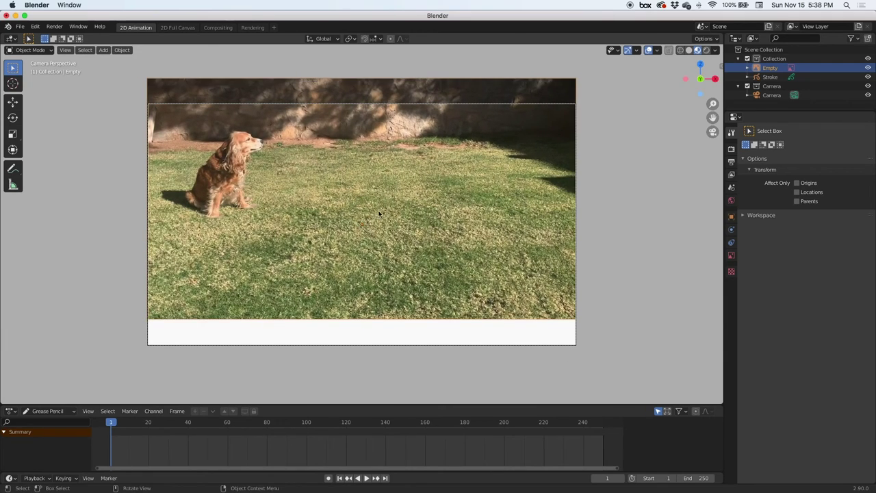
{"action": "left_click_drag", "start_coordinate": [362, 204], "coordinate": [362, 204]}
{"action": "left_click", "coordinate": [360, 228]}
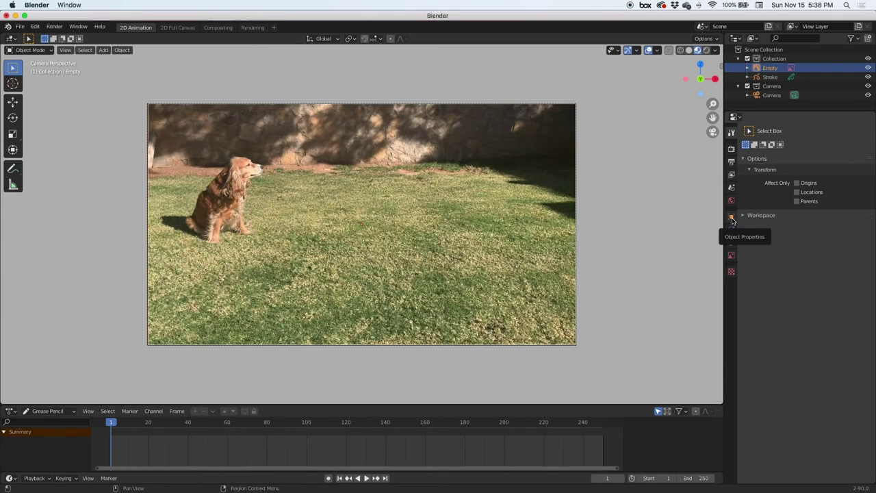
- Enable transparency for the dog reference video and lower its opacity to about 0.783
{"action": "left_click", "coordinate": [731, 256]}
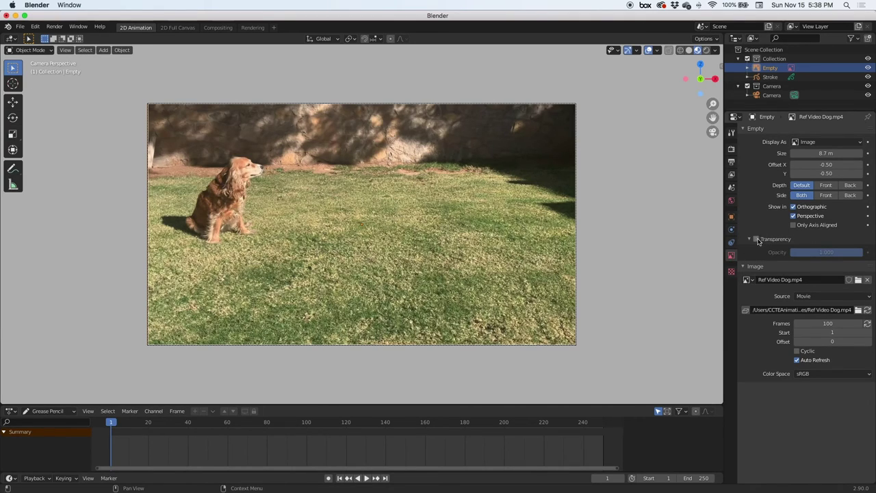
{"action": "left_click", "coordinate": [756, 239]}
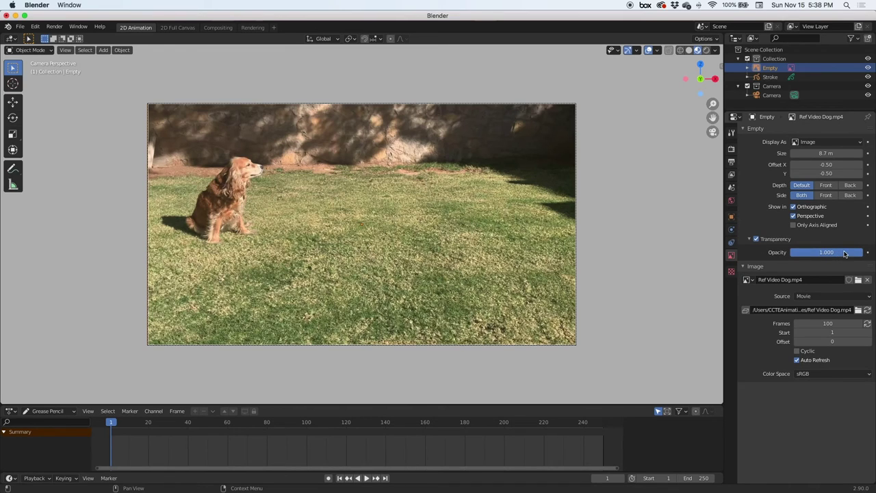
{"action": "left_click_drag", "start_coordinate": [858, 255], "coordinate": [847, 253]}
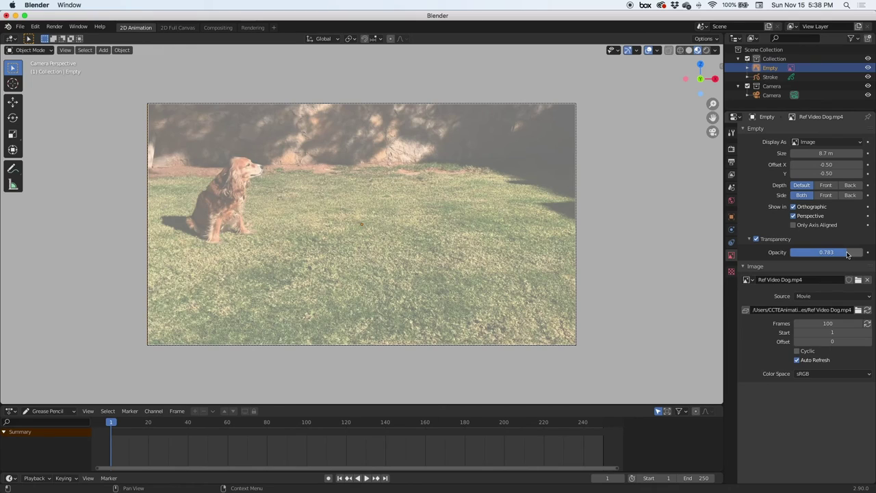
- Put the Stroke object in Draw mode and choose the Squares Stroke material for the Pencil
{"action": "left_click", "coordinate": [767, 77]}
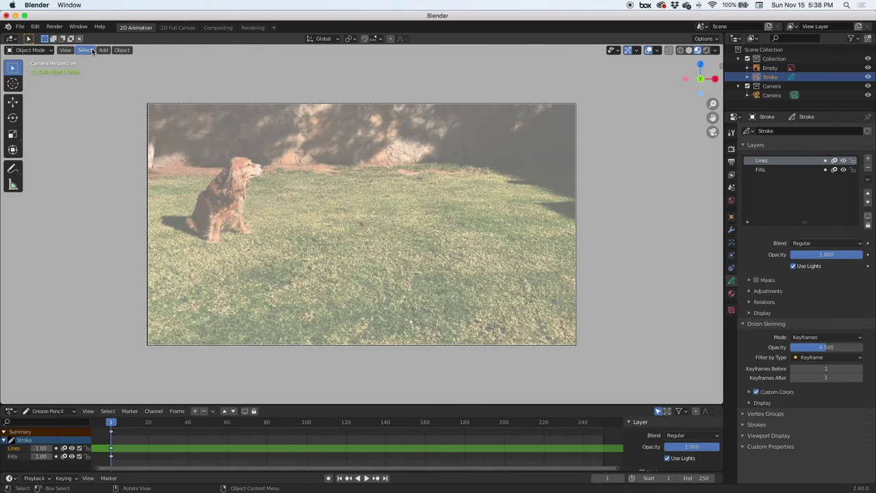
{"action": "left_click", "coordinate": [30, 50]}
{"action": "left_click", "coordinate": [27, 90]}
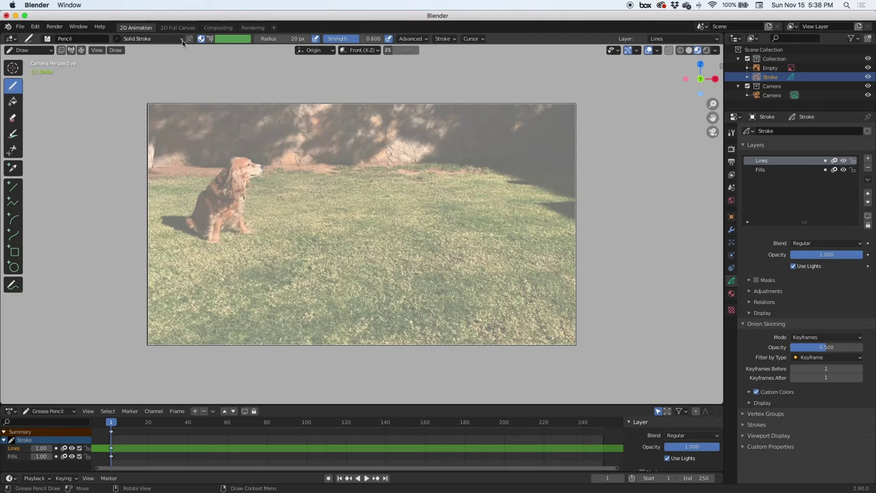
{"action": "left_click", "coordinate": [147, 39]}
{"action": "left_click", "coordinate": [127, 69]}
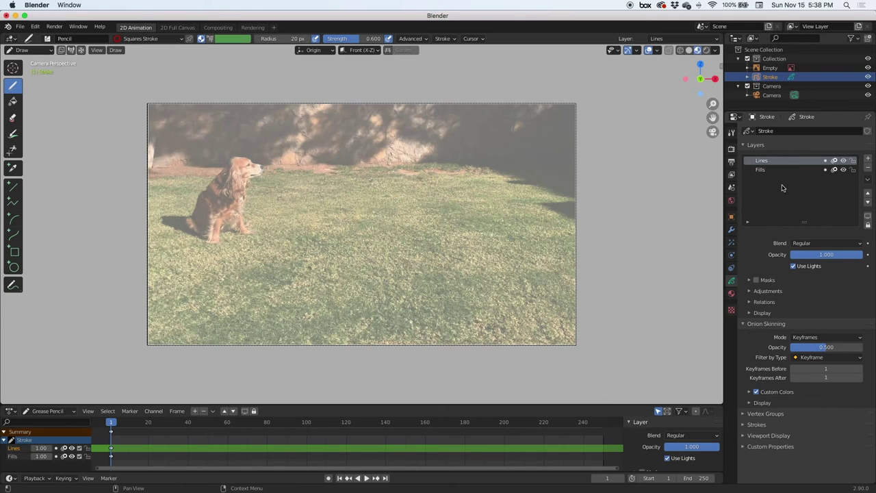
- Add a new layer named Sketch to the Stroke object and place it below Lines and Fills
{"action": "left_click", "coordinate": [868, 159]}
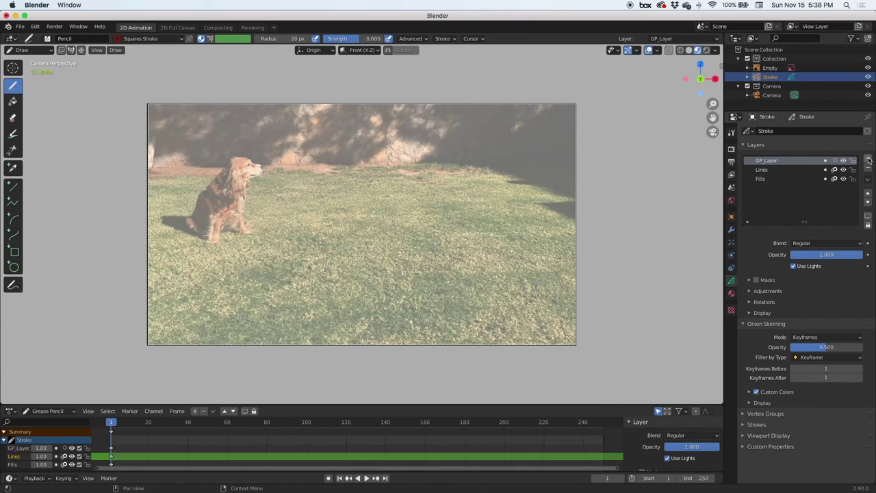
{"action": "double_click", "coordinate": [766, 160]}
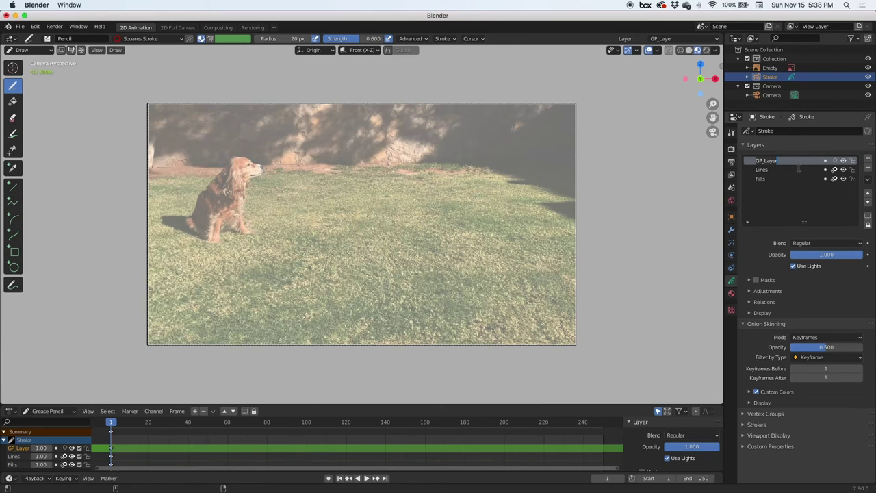
{"action": "type", "text": "Sketch"}
{"action": "key", "text": "Return"}
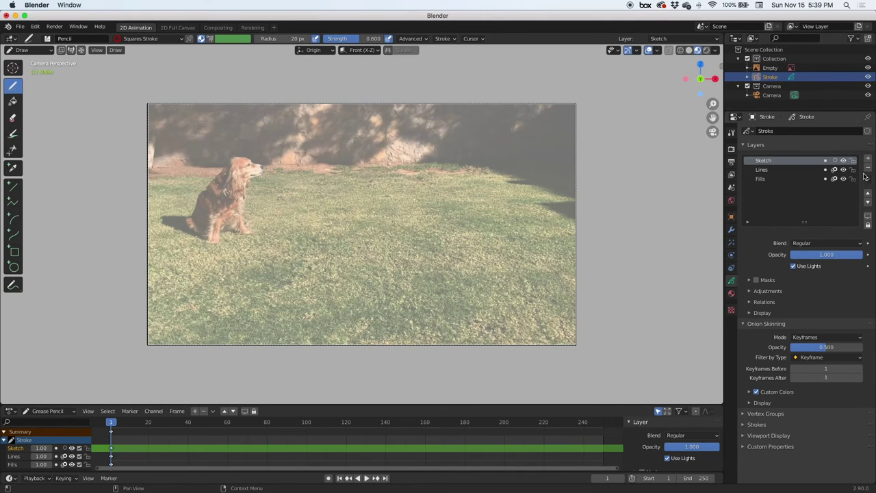
{"action": "left_click", "coordinate": [868, 202]}
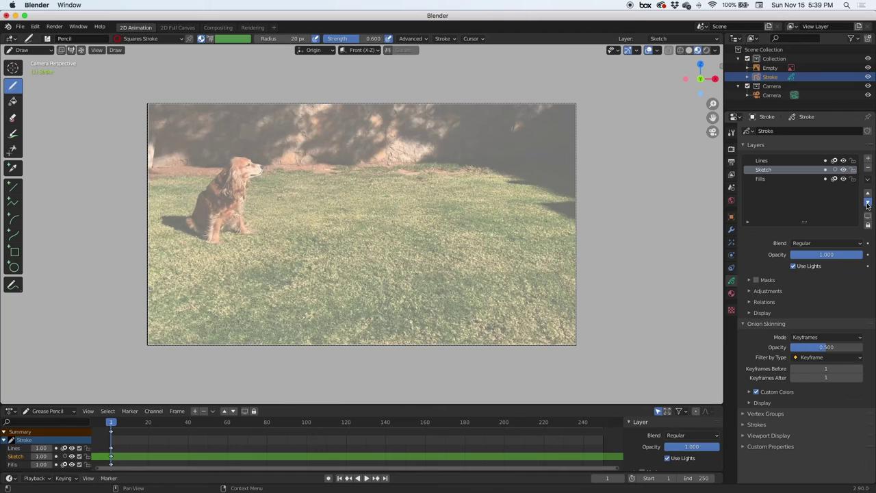
{"action": "left_click", "coordinate": [868, 203]}
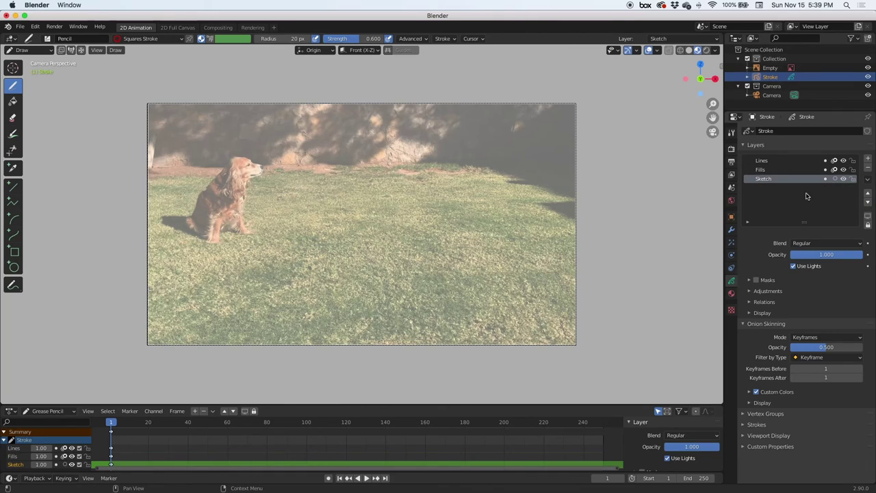
- Lock the Fills and Lines layers, enlarge the timeline area and keep the Sketch layer active
{"action": "left_click", "coordinate": [852, 169]}
{"action": "left_click", "coordinate": [852, 160]}
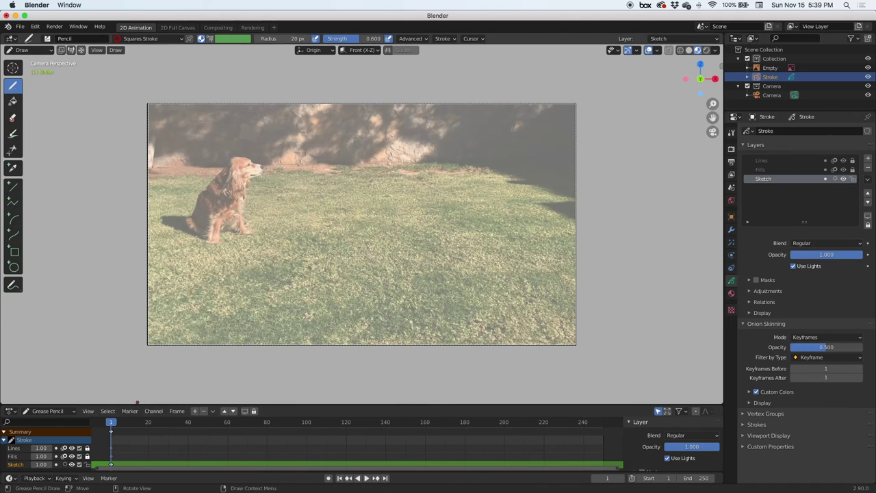
{"action": "left_click_drag", "start_coordinate": [137, 404], "coordinate": [143, 381]}
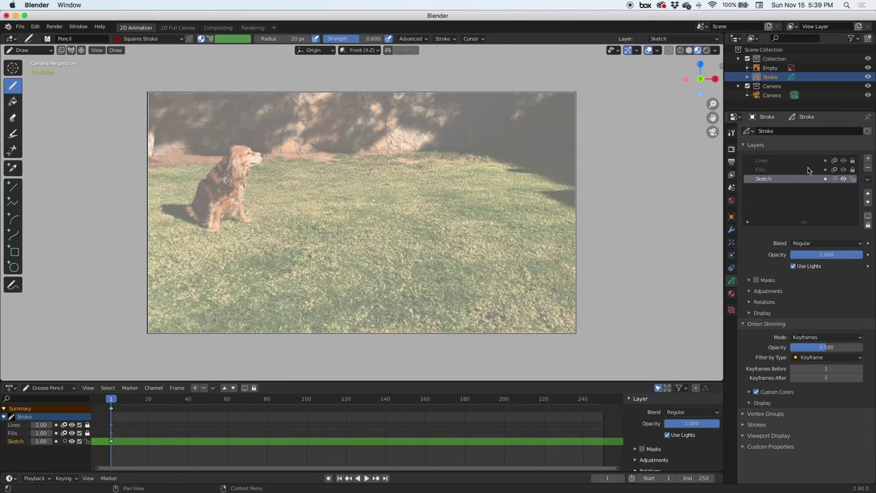
{"action": "left_click", "coordinate": [766, 80]}
{"action": "left_click", "coordinate": [760, 179]}
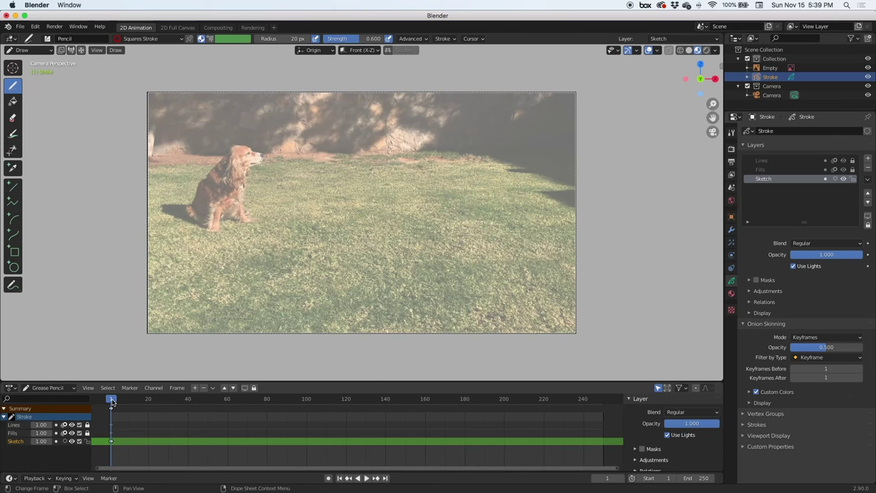
- Set the current frame to 15 and raise the Pencil strength to 1.000
{"action": "key", "text": "space"}
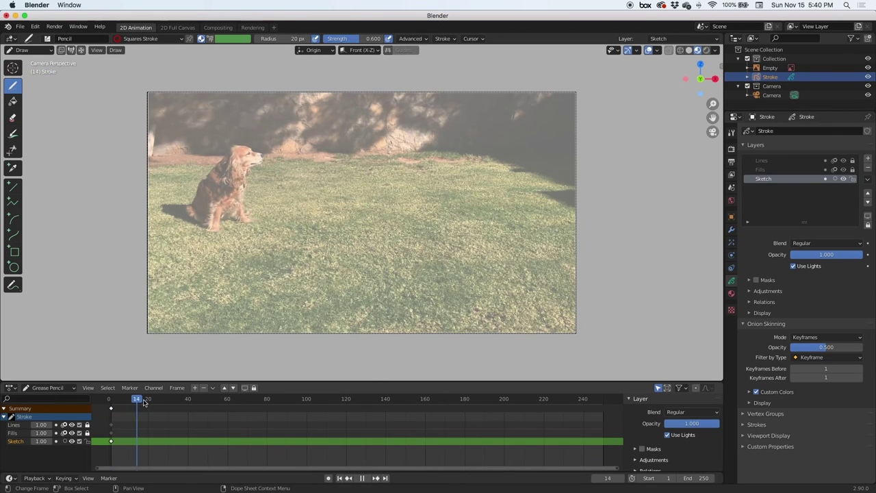
{"action": "mouse_move", "coordinate": [143, 402]}
{"action": "left_mouse_down"}
{"action": "mouse_move", "coordinate": [156, 402]}
{"action": "mouse_move", "coordinate": [135, 402]}
{"action": "mouse_move", "coordinate": [201, 402]}
{"action": "mouse_move", "coordinate": [138, 401]}
{"action": "left_mouse_up"}
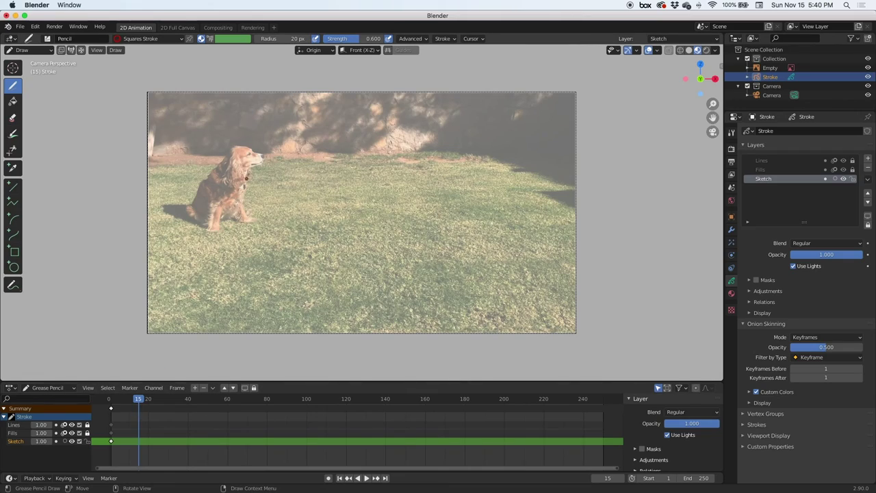
{"action": "scroll", "coordinate": [244, 176], "scroll_direction": "up", "scroll_amount": 5}
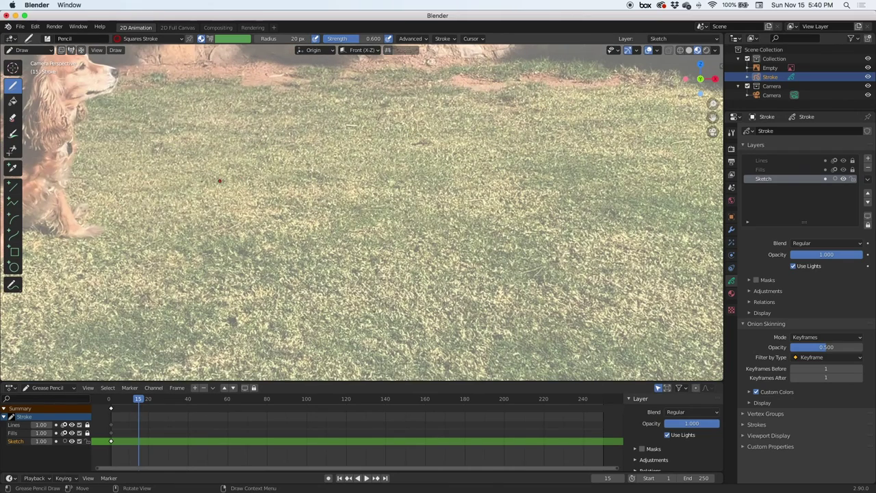
{"action": "middle_click_drag", "start_coordinate": [100, 163], "coordinate": [319, 227], "text": "shift"}
{"action": "scroll", "coordinate": [317, 228], "scroll_direction": "up", "scroll_amount": 1}
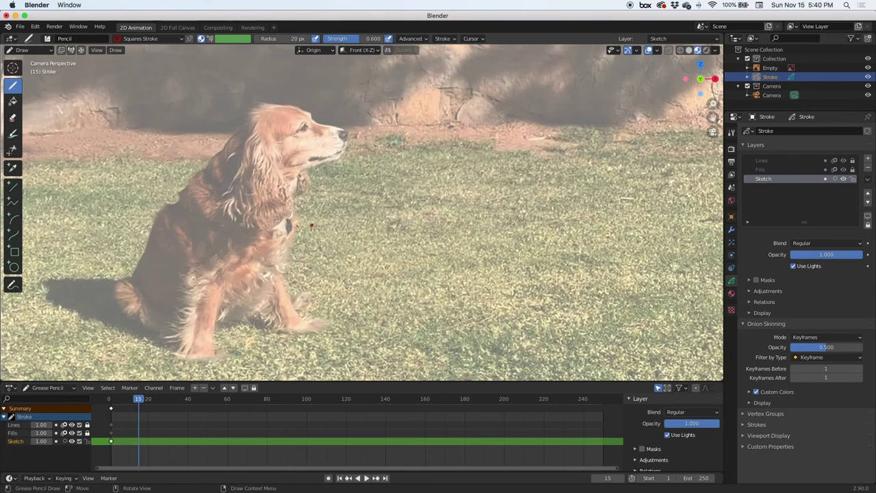
{"action": "middle_click_drag", "start_coordinate": [258, 229], "coordinate": [261, 212], "text": "shift"}
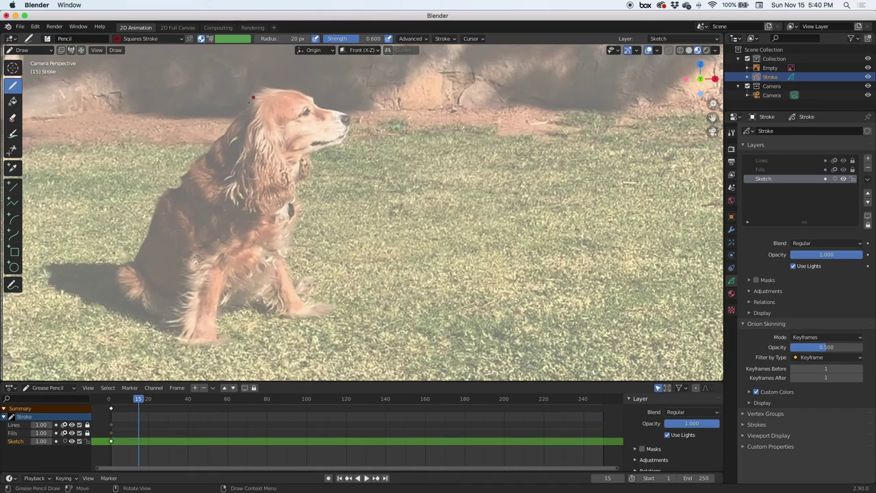
{"action": "left_click_drag", "start_coordinate": [363, 40], "coordinate": [395, 42]}
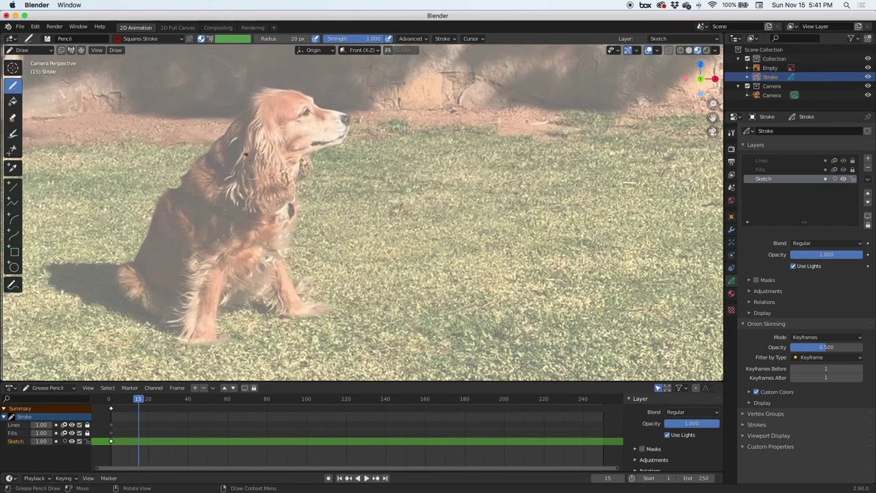
- Sketch a circle over the dog's head at frame 15 and add the muzzle, nose, mouth and eye
{"action": "left_click_drag", "start_coordinate": [248, 126], "coordinate": [248, 126]}
{"action": "mouse_move", "coordinate": [316, 103]}
{"action": "left_mouse_down"}
{"action": "mouse_move", "coordinate": [246, 109]}
{"action": "mouse_move", "coordinate": [311, 157]}
{"action": "mouse_move", "coordinate": [247, 133]}
{"action": "mouse_move", "coordinate": [316, 109]}
{"action": "mouse_move", "coordinate": [250, 153]}
{"action": "mouse_move", "coordinate": [321, 159]}
{"action": "left_mouse_up"}
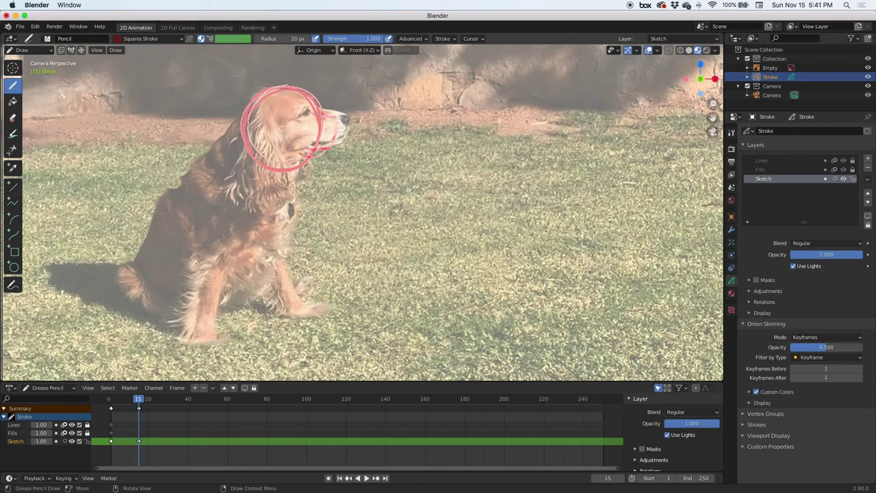
{"action": "left_click_drag", "start_coordinate": [305, 140], "coordinate": [298, 160]}
{"action": "mouse_move", "coordinate": [333, 116]}
{"action": "left_mouse_down"}
{"action": "mouse_move", "coordinate": [334, 128]}
{"action": "mouse_move", "coordinate": [306, 112]}
{"action": "left_mouse_up"}
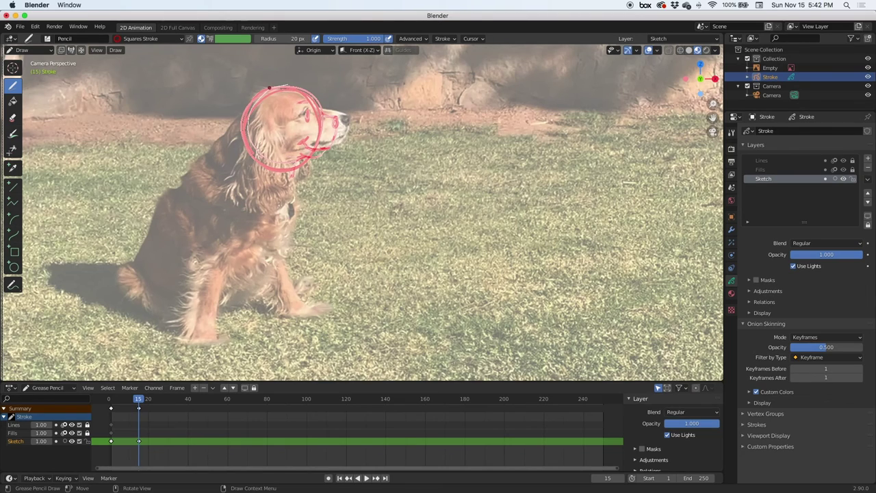
- Sketch the head's hair tuft, the long ear, the back line, the rump and the tail over the dog at frame 15
{"action": "mouse_move", "coordinate": [270, 89]}
{"action": "left_mouse_down"}
{"action": "mouse_move", "coordinate": [281, 77]}
{"action": "mouse_move", "coordinate": [292, 94]}
{"action": "left_mouse_up"}
{"action": "mouse_move", "coordinate": [247, 107]}
{"action": "left_mouse_down"}
{"action": "mouse_move", "coordinate": [236, 122]}
{"action": "mouse_move", "coordinate": [226, 194]}
{"action": "mouse_move", "coordinate": [271, 216]}
{"action": "mouse_move", "coordinate": [294, 201]}
{"action": "mouse_move", "coordinate": [292, 163]}
{"action": "mouse_move", "coordinate": [276, 120]}
{"action": "mouse_move", "coordinate": [264, 115]}
{"action": "left_mouse_up"}
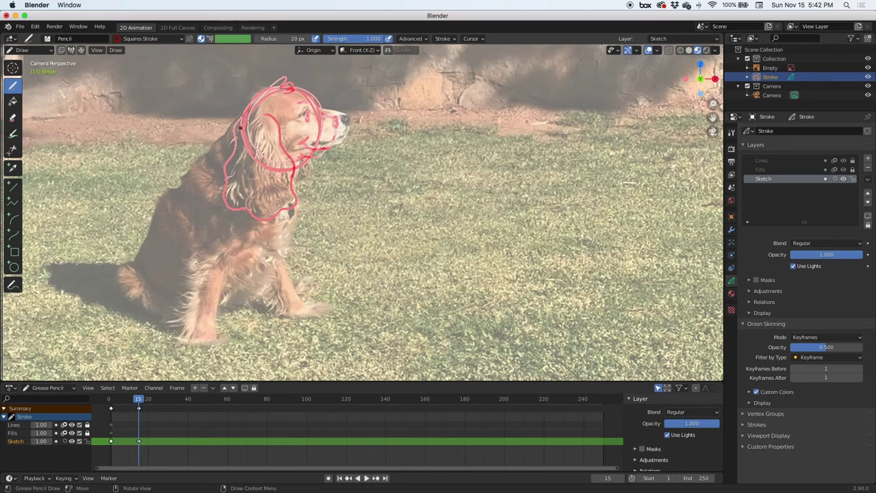
{"action": "mouse_move", "coordinate": [236, 124]}
{"action": "left_mouse_down"}
{"action": "mouse_move", "coordinate": [153, 233]}
{"action": "mouse_move", "coordinate": [143, 267]}
{"action": "left_mouse_up"}
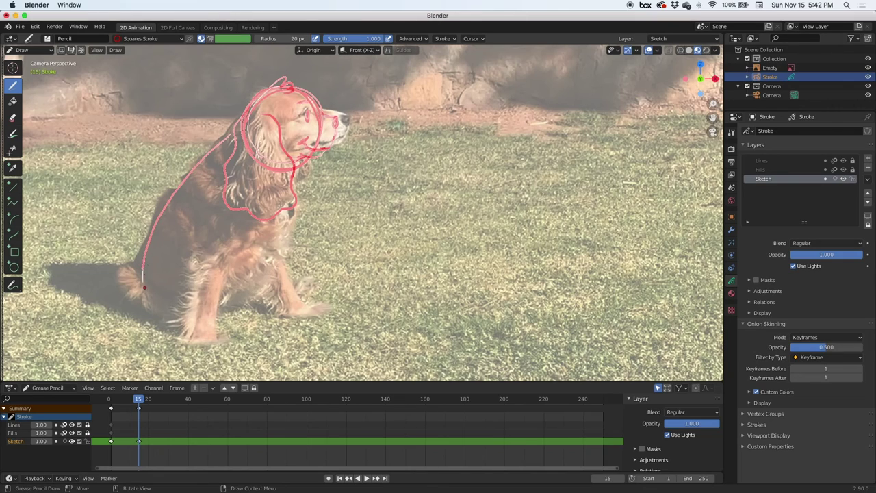
{"action": "left_click_drag", "start_coordinate": [143, 279], "coordinate": [157, 308]}
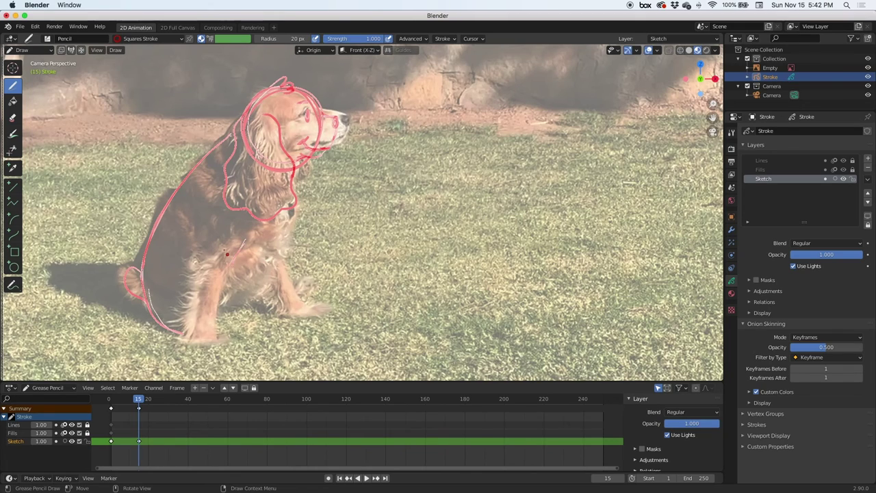
- Sketch the two front legs with their paws, the chest fur and the hind foot at frame 15
{"action": "left_click_drag", "start_coordinate": [221, 278], "coordinate": [218, 316]}
{"action": "mouse_move", "coordinate": [198, 340]}
{"action": "left_mouse_down"}
{"action": "mouse_move", "coordinate": [213, 339]}
{"action": "mouse_move", "coordinate": [217, 301]}
{"action": "mouse_move", "coordinate": [244, 242]}
{"action": "mouse_move", "coordinate": [206, 263]}
{"action": "left_mouse_up"}
{"action": "left_click_drag", "start_coordinate": [198, 308], "coordinate": [194, 322]}
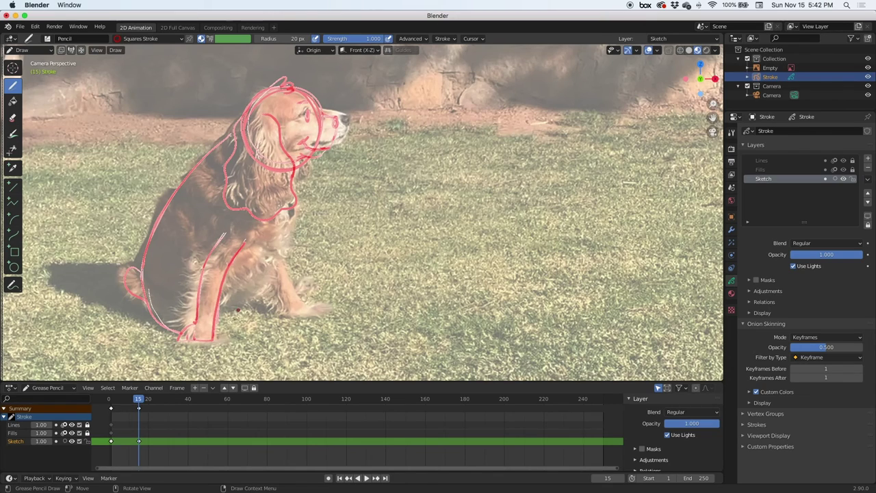
{"action": "left_click_drag", "start_coordinate": [222, 310], "coordinate": [265, 258]}
{"action": "left_click_drag", "start_coordinate": [289, 277], "coordinate": [299, 302]}
{"action": "left_click_drag", "start_coordinate": [265, 310], "coordinate": [223, 308]}
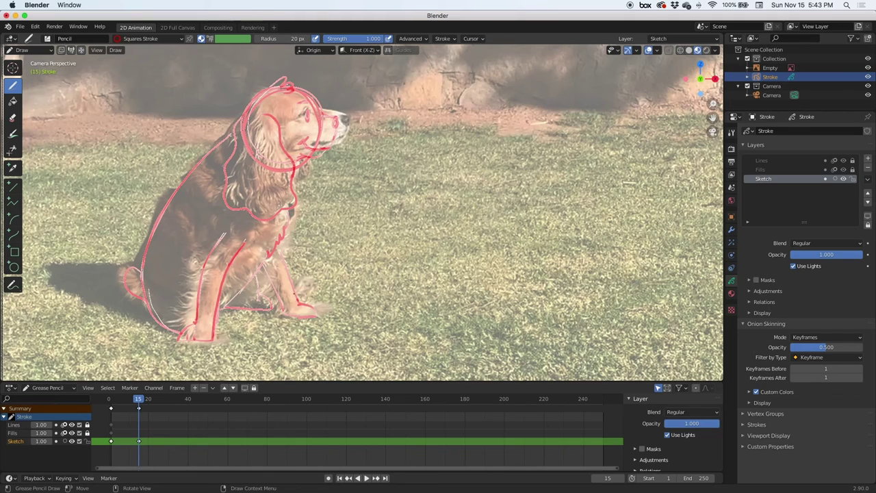
{"action": "left_click_drag", "start_coordinate": [286, 272], "coordinate": [298, 299]}
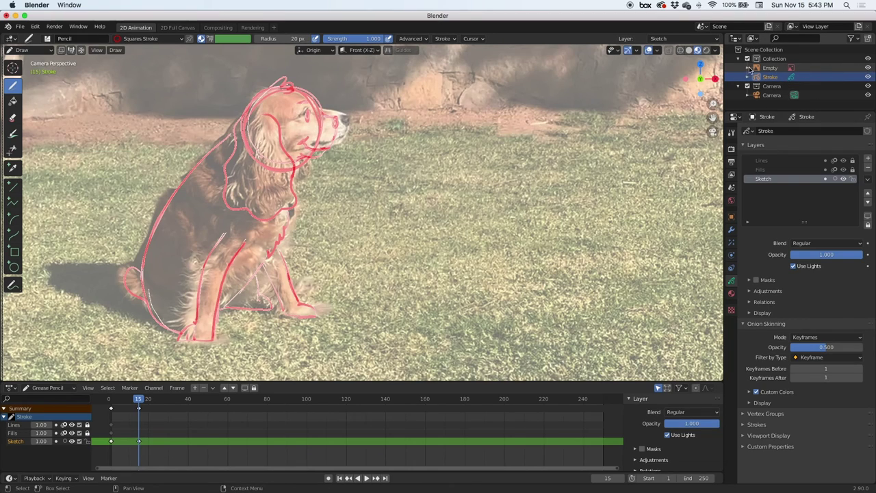
- Hide the Empty reference and reinforce the sketched back, rump, near front leg and hind foot lines at frame 15
{"action": "left_click", "coordinate": [869, 67]}
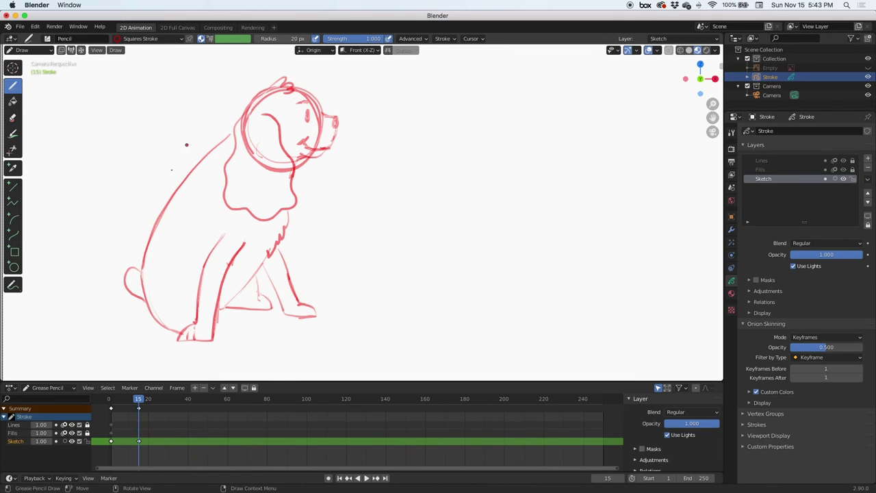
{"action": "mouse_move", "coordinate": [234, 130]}
{"action": "left_mouse_down"}
{"action": "mouse_move", "coordinate": [173, 198]}
{"action": "mouse_move", "coordinate": [152, 245]}
{"action": "left_mouse_up"}
{"action": "left_click_drag", "start_coordinate": [297, 193], "coordinate": [299, 156]}
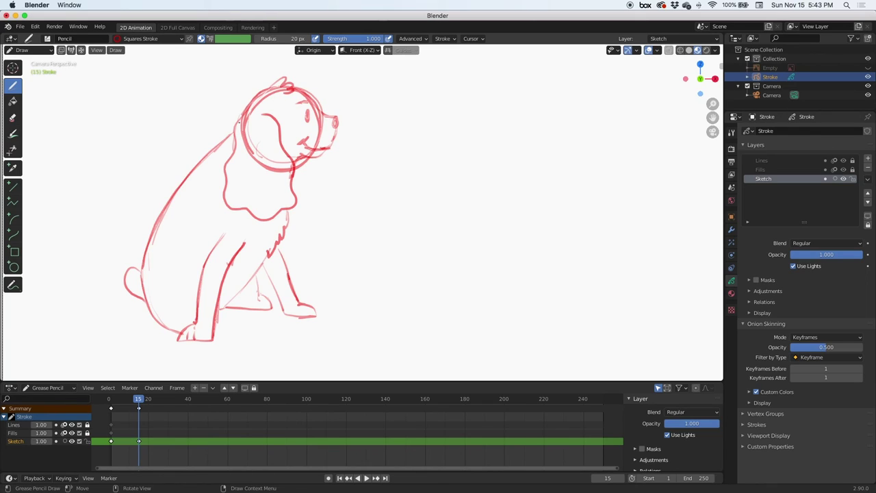
{"action": "mouse_move", "coordinate": [210, 155]}
{"action": "left_mouse_down"}
{"action": "mouse_move", "coordinate": [165, 219]}
{"action": "mouse_move", "coordinate": [143, 275]}
{"action": "mouse_move", "coordinate": [145, 302]}
{"action": "mouse_move", "coordinate": [147, 289]}
{"action": "left_mouse_up"}
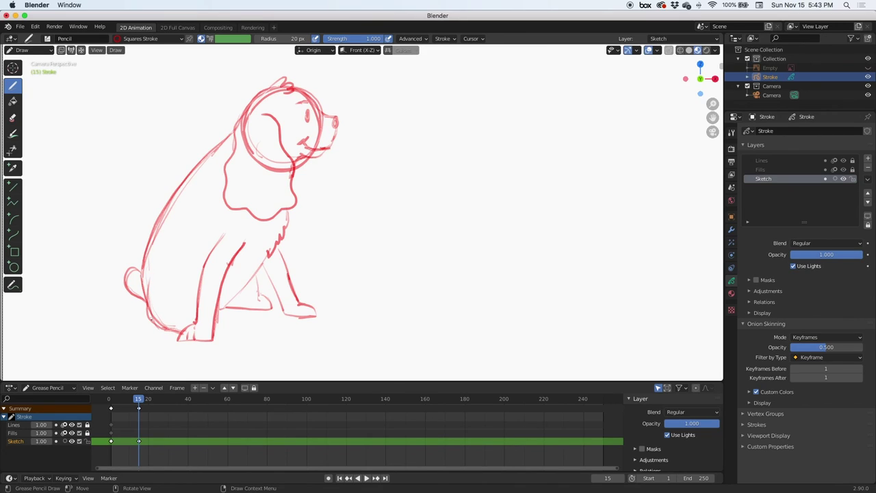
{"action": "left_click_drag", "start_coordinate": [151, 320], "coordinate": [143, 259]}
{"action": "left_click_drag", "start_coordinate": [216, 249], "coordinate": [197, 286]}
{"action": "mouse_move", "coordinate": [239, 247]}
{"action": "left_mouse_down"}
{"action": "mouse_move", "coordinate": [212, 335]}
{"action": "mouse_move", "coordinate": [222, 290]}
{"action": "mouse_move", "coordinate": [194, 315]}
{"action": "left_mouse_up"}
{"action": "mouse_move", "coordinate": [212, 241]}
{"action": "left_mouse_down"}
{"action": "mouse_move", "coordinate": [196, 300]}
{"action": "mouse_move", "coordinate": [199, 293]}
{"action": "left_mouse_up"}
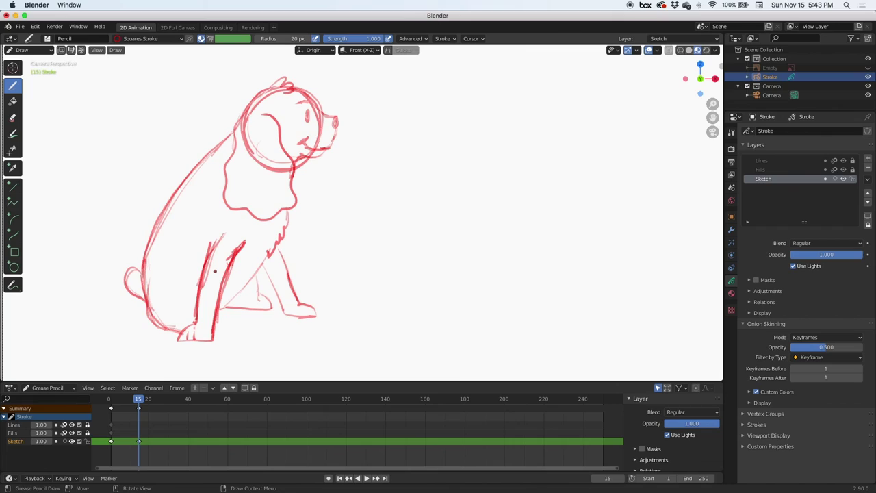
{"action": "mouse_move", "coordinate": [260, 294]}
{"action": "left_mouse_down"}
{"action": "mouse_move", "coordinate": [272, 306]}
{"action": "mouse_move", "coordinate": [217, 309]}
{"action": "left_mouse_up"}
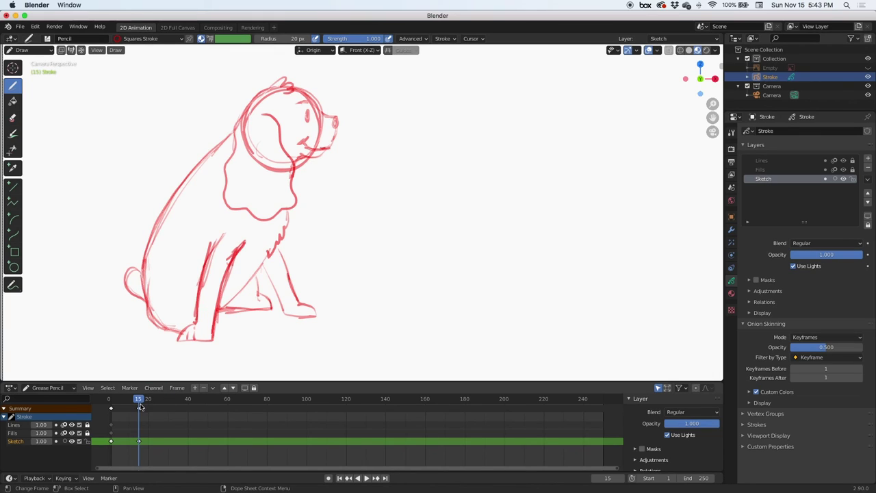
- Advance to frame 17 and show the Empty reference again
{"action": "key", "text": "space"}
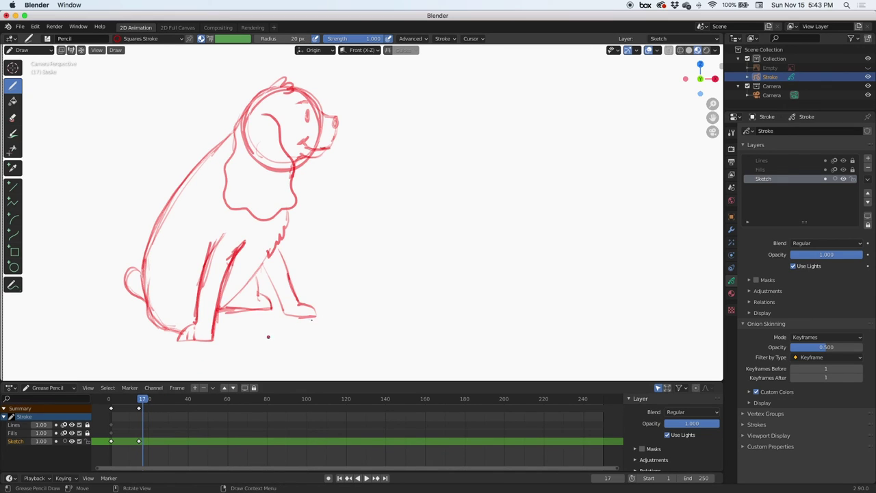
{"action": "key", "text": "space"}
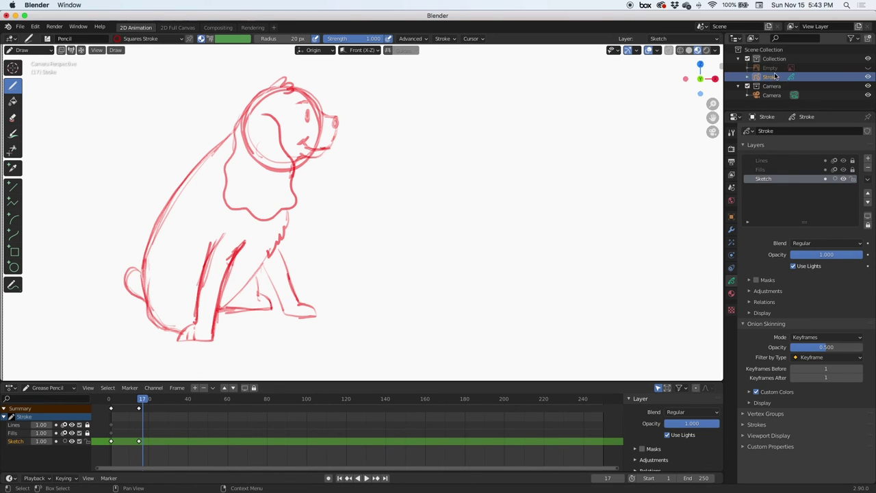
{"action": "left_click", "coordinate": [868, 69]}
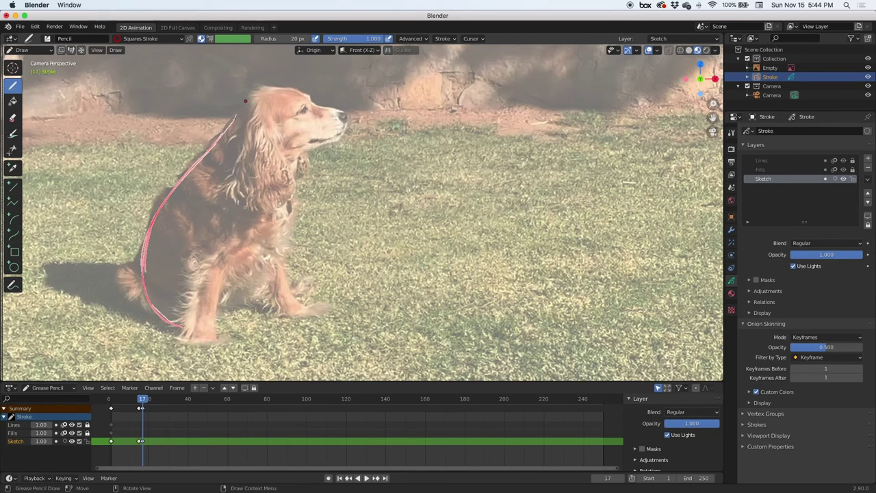
- Sketch the dog's head top, nose, eye, brow, belly line and near front paw at frame 17
{"action": "left_click_drag", "start_coordinate": [236, 116], "coordinate": [287, 82]}
{"action": "mouse_move", "coordinate": [329, 124]}
{"action": "left_mouse_down"}
{"action": "mouse_move", "coordinate": [302, 158]}
{"action": "mouse_move", "coordinate": [288, 206]}
{"action": "mouse_move", "coordinate": [272, 208]}
{"action": "mouse_move", "coordinate": [243, 123]}
{"action": "mouse_move", "coordinate": [334, 112]}
{"action": "left_mouse_up"}
{"action": "left_click_drag", "start_coordinate": [302, 117], "coordinate": [304, 107]}
{"action": "left_click_drag", "start_coordinate": [297, 99], "coordinate": [304, 102]}
{"action": "mouse_move", "coordinate": [286, 82]}
{"action": "left_mouse_down"}
{"action": "mouse_move", "coordinate": [272, 78]}
{"action": "mouse_move", "coordinate": [291, 84]}
{"action": "left_mouse_up"}
{"action": "mouse_move", "coordinate": [281, 227]}
{"action": "left_mouse_down"}
{"action": "mouse_move", "coordinate": [241, 262]}
{"action": "mouse_move", "coordinate": [213, 338]}
{"action": "left_mouse_up"}
{"action": "left_click_drag", "start_coordinate": [214, 339], "coordinate": [180, 339]}
- Turn on onion skinning for the Sketch layer and strengthen the near front leg, neck and face lines at frame 17
{"action": "left_click", "coordinate": [834, 179]}
{"action": "left_click_drag", "start_coordinate": [212, 242], "coordinate": [196, 301]}
{"action": "left_click_drag", "start_coordinate": [241, 245], "coordinate": [232, 258]}
{"action": "mouse_move", "coordinate": [207, 155]}
{"action": "left_mouse_down"}
{"action": "mouse_move", "coordinate": [176, 327]}
{"action": "mouse_move", "coordinate": [238, 121]}
{"action": "left_mouse_up"}
{"action": "mouse_move", "coordinate": [301, 89]}
{"action": "left_mouse_down"}
{"action": "mouse_move", "coordinate": [334, 113]}
{"action": "mouse_move", "coordinate": [307, 141]}
{"action": "left_mouse_up"}
{"action": "left_click_drag", "start_coordinate": [329, 122], "coordinate": [334, 114]}
- Complete the frame 17 drawing with the jaw, chest, belly, hind foot, far front leg and hanging ear
{"action": "left_click_drag", "start_coordinate": [305, 153], "coordinate": [292, 156]}
{"action": "left_click_drag", "start_coordinate": [286, 210], "coordinate": [221, 312]}
{"action": "mouse_move", "coordinate": [259, 288]}
{"action": "left_mouse_down"}
{"action": "mouse_move", "coordinate": [259, 297]}
{"action": "mouse_move", "coordinate": [225, 310]}
{"action": "left_mouse_up"}
{"action": "mouse_move", "coordinate": [290, 277]}
{"action": "left_mouse_down"}
{"action": "mouse_move", "coordinate": [316, 313]}
{"action": "mouse_move", "coordinate": [283, 315]}
{"action": "left_mouse_up"}
{"action": "left_click_drag", "start_coordinate": [273, 117], "coordinate": [291, 192]}
{"action": "left_click_drag", "start_coordinate": [245, 113], "coordinate": [261, 214]}
- Move to frame 19 and sketch the head, muzzle, nose, eye, hair tuft, ear and neck over the dog
{"action": "left_click_drag", "start_coordinate": [143, 401], "coordinate": [147, 403]}
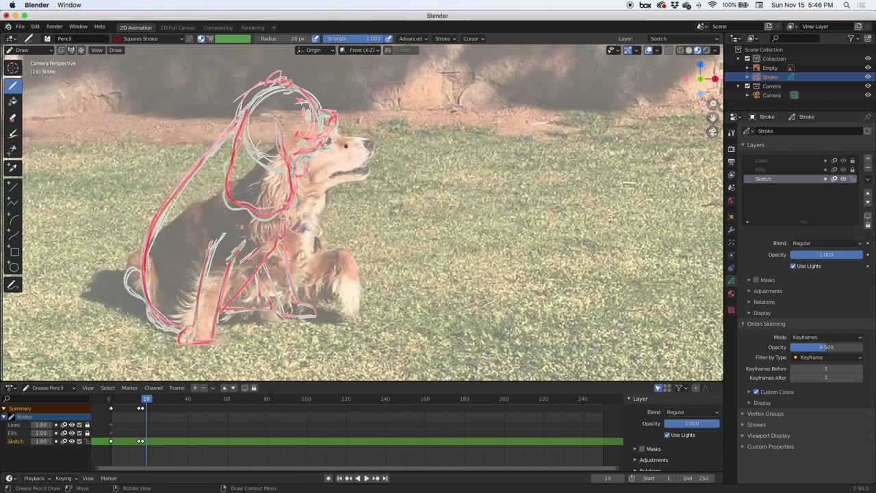
{"action": "mouse_move", "coordinate": [308, 122]}
{"action": "left_mouse_down"}
{"action": "mouse_move", "coordinate": [301, 193]}
{"action": "mouse_move", "coordinate": [317, 123]}
{"action": "mouse_move", "coordinate": [342, 171]}
{"action": "left_mouse_up"}
{"action": "left_click_drag", "start_coordinate": [342, 139], "coordinate": [363, 155]}
{"action": "left_click_drag", "start_coordinate": [328, 140], "coordinate": [329, 148]}
{"action": "mouse_move", "coordinate": [323, 130]}
{"action": "left_mouse_down"}
{"action": "mouse_move", "coordinate": [331, 132]}
{"action": "mouse_move", "coordinate": [321, 120]}
{"action": "left_mouse_up"}
{"action": "left_click_drag", "start_coordinate": [272, 155], "coordinate": [273, 253]}
{"action": "left_click_drag", "start_coordinate": [299, 169], "coordinate": [290, 255]}
- Sketch the chest, belly, near front leg, rump, back, tail and raised front paw at frame 19
{"action": "mouse_move", "coordinate": [345, 181]}
{"action": "left_mouse_down"}
{"action": "mouse_move", "coordinate": [301, 262]}
{"action": "mouse_move", "coordinate": [220, 318]}
{"action": "left_mouse_up"}
{"action": "mouse_move", "coordinate": [229, 262]}
{"action": "left_mouse_down"}
{"action": "mouse_move", "coordinate": [213, 338]}
{"action": "mouse_move", "coordinate": [177, 344]}
{"action": "left_mouse_up"}
{"action": "left_click_drag", "start_coordinate": [208, 248], "coordinate": [193, 310]}
{"action": "left_click_drag", "start_coordinate": [144, 257], "coordinate": [171, 323]}
{"action": "left_click_drag", "start_coordinate": [154, 243], "coordinate": [202, 204]}
{"action": "left_click_drag", "start_coordinate": [270, 153], "coordinate": [190, 211]}
{"action": "left_click_drag", "start_coordinate": [142, 255], "coordinate": [131, 285]}
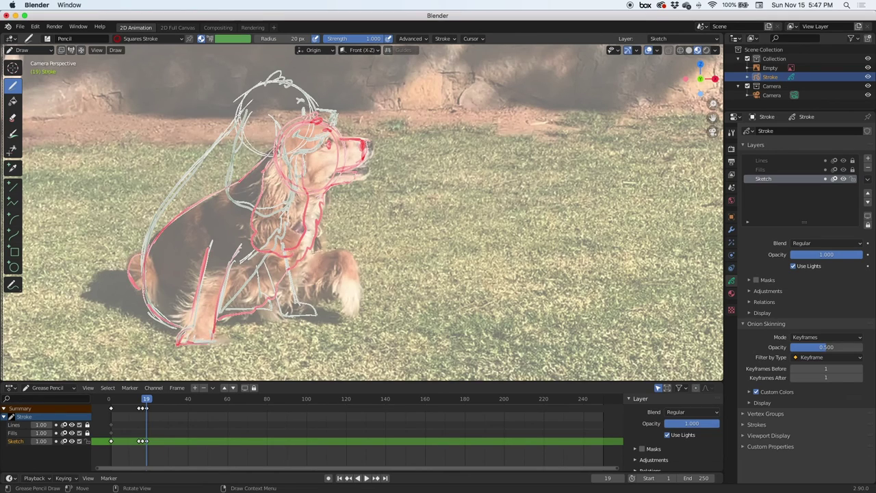
{"action": "mouse_move", "coordinate": [330, 250]}
{"action": "left_mouse_down"}
{"action": "mouse_move", "coordinate": [353, 309]}
{"action": "mouse_move", "coordinate": [339, 274]}
{"action": "mouse_move", "coordinate": [271, 290]}
{"action": "left_mouse_up"}
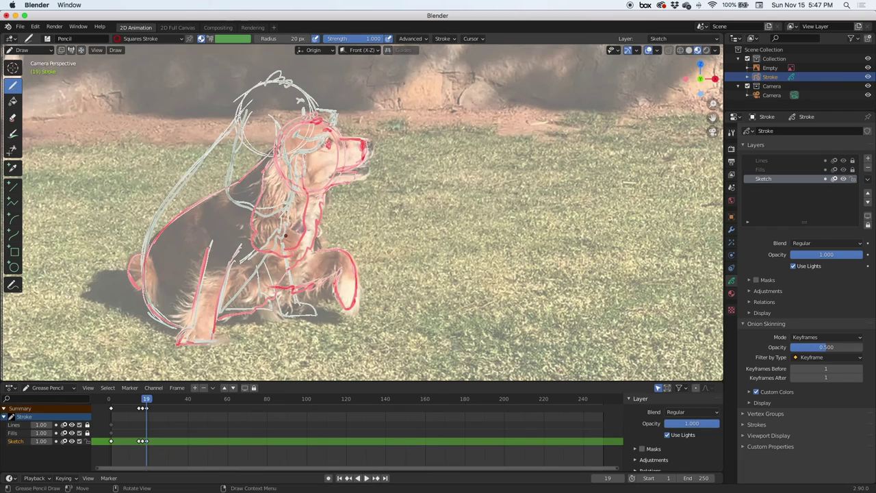
- Move to frame 21 and sketch the dog's head, muzzle, open mouth, eye and ear
{"action": "key", "text": "Right"}
{"action": "key", "text": "Right"}
{"action": "mouse_move", "coordinate": [322, 123]}
{"action": "left_mouse_down"}
{"action": "mouse_move", "coordinate": [308, 127]}
{"action": "mouse_move", "coordinate": [357, 142]}
{"action": "mouse_move", "coordinate": [383, 137]}
{"action": "left_mouse_up"}
{"action": "mouse_move", "coordinate": [381, 142]}
{"action": "left_mouse_down"}
{"action": "mouse_move", "coordinate": [340, 172]}
{"action": "mouse_move", "coordinate": [344, 196]}
{"action": "left_mouse_up"}
{"action": "left_click_drag", "start_coordinate": [374, 170], "coordinate": [340, 175]}
{"action": "left_click_drag", "start_coordinate": [350, 135], "coordinate": [345, 144]}
{"action": "mouse_move", "coordinate": [326, 117]}
{"action": "left_mouse_down"}
{"action": "mouse_move", "coordinate": [305, 137]}
{"action": "mouse_move", "coordinate": [321, 200]}
{"action": "mouse_move", "coordinate": [309, 160]}
{"action": "left_mouse_up"}
- Sketch the chest, back, rump, belly and both outstretched front legs with paws at frame 21
{"action": "mouse_move", "coordinate": [346, 199]}
{"action": "left_mouse_down"}
{"action": "mouse_move", "coordinate": [330, 255]}
{"action": "mouse_move", "coordinate": [228, 319]}
{"action": "left_mouse_up"}
{"action": "mouse_move", "coordinate": [243, 189]}
{"action": "left_mouse_down"}
{"action": "mouse_move", "coordinate": [145, 258]}
{"action": "mouse_move", "coordinate": [177, 345]}
{"action": "left_mouse_up"}
{"action": "left_click_drag", "start_coordinate": [177, 345], "coordinate": [214, 342]}
{"action": "mouse_move", "coordinate": [223, 322]}
{"action": "left_mouse_down"}
{"action": "mouse_move", "coordinate": [263, 279]}
{"action": "mouse_move", "coordinate": [193, 327]}
{"action": "left_mouse_up"}
{"action": "left_click_drag", "start_coordinate": [304, 297], "coordinate": [351, 301]}
{"action": "mouse_move", "coordinate": [336, 278]}
{"action": "left_mouse_down"}
{"action": "mouse_move", "coordinate": [389, 283]}
{"action": "mouse_move", "coordinate": [387, 299]}
{"action": "left_mouse_up"}
{"action": "mouse_move", "coordinate": [386, 297]}
{"action": "left_mouse_down"}
{"action": "mouse_move", "coordinate": [306, 298]}
{"action": "mouse_move", "coordinate": [367, 303]}
{"action": "left_mouse_up"}
{"action": "left_click_drag", "start_coordinate": [261, 301], "coordinate": [277, 294]}
{"action": "left_click_drag", "start_coordinate": [319, 265], "coordinate": [330, 272]}
- Advance to frame 23 and sketch the front legs, chest, belly, hind leg with paw and back line
{"action": "key", "text": "space"}
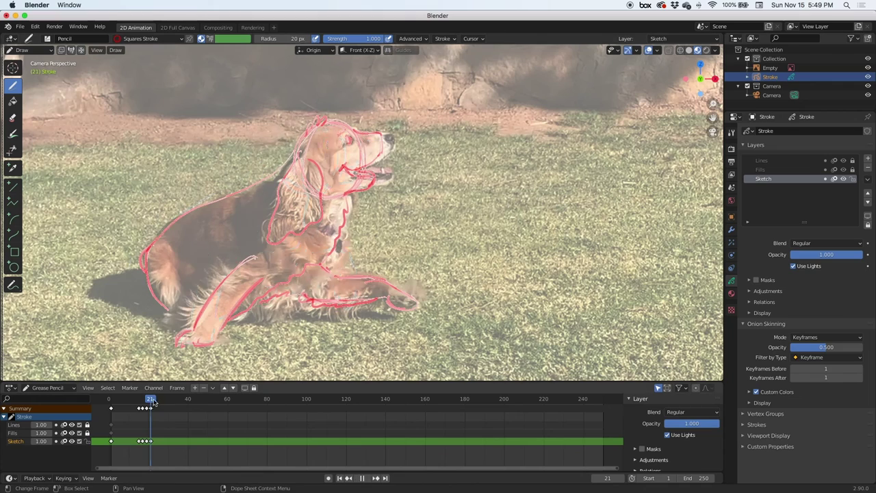
{"action": "key", "text": "space"}
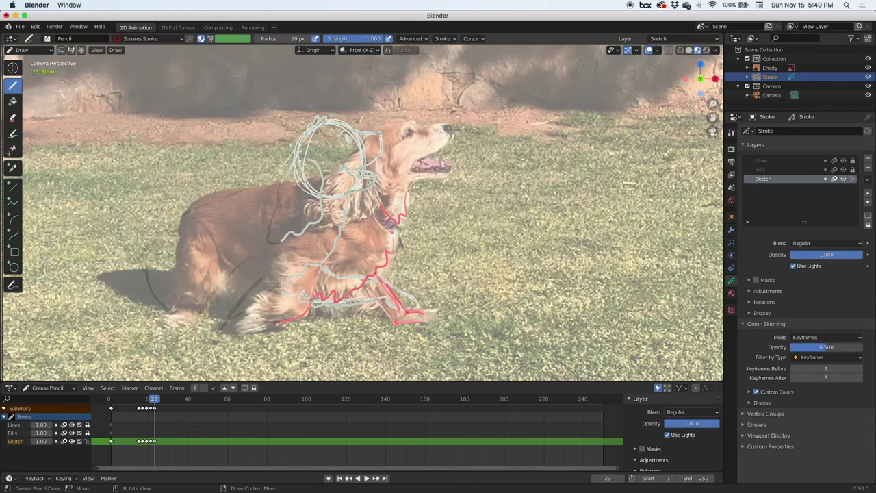
{"action": "mouse_move", "coordinate": [257, 319]}
{"action": "left_mouse_down"}
{"action": "mouse_move", "coordinate": [308, 302]}
{"action": "mouse_move", "coordinate": [306, 237]}
{"action": "left_mouse_up"}
{"action": "left_click_drag", "start_coordinate": [223, 295], "coordinate": [280, 294]}
{"action": "left_click_drag", "start_coordinate": [213, 249], "coordinate": [204, 302]}
{"action": "left_click_drag", "start_coordinate": [177, 243], "coordinate": [165, 318]}
{"action": "mouse_move", "coordinate": [164, 323]}
{"action": "left_mouse_down"}
{"action": "mouse_move", "coordinate": [199, 324]}
{"action": "mouse_move", "coordinate": [169, 310]}
{"action": "left_mouse_up"}
{"action": "mouse_move", "coordinate": [200, 321]}
{"action": "left_mouse_down"}
{"action": "mouse_move", "coordinate": [214, 301]}
{"action": "mouse_move", "coordinate": [214, 249]}
{"action": "left_mouse_up"}
{"action": "left_click_drag", "start_coordinate": [174, 305], "coordinate": [324, 177]}
- Sketch the ear, muzzle, open mouth, eye and hair tuft at frame 23, then check the drawing with the Empty reference hidden
{"action": "mouse_move", "coordinate": [384, 175]}
{"action": "left_mouse_down"}
{"action": "mouse_move", "coordinate": [364, 150]}
{"action": "mouse_move", "coordinate": [362, 171]}
{"action": "left_mouse_up"}
{"action": "left_click_drag", "start_coordinate": [425, 128], "coordinate": [403, 162]}
{"action": "mouse_move", "coordinate": [410, 169]}
{"action": "left_mouse_down"}
{"action": "mouse_move", "coordinate": [429, 171]}
{"action": "mouse_move", "coordinate": [407, 187]}
{"action": "left_mouse_up"}
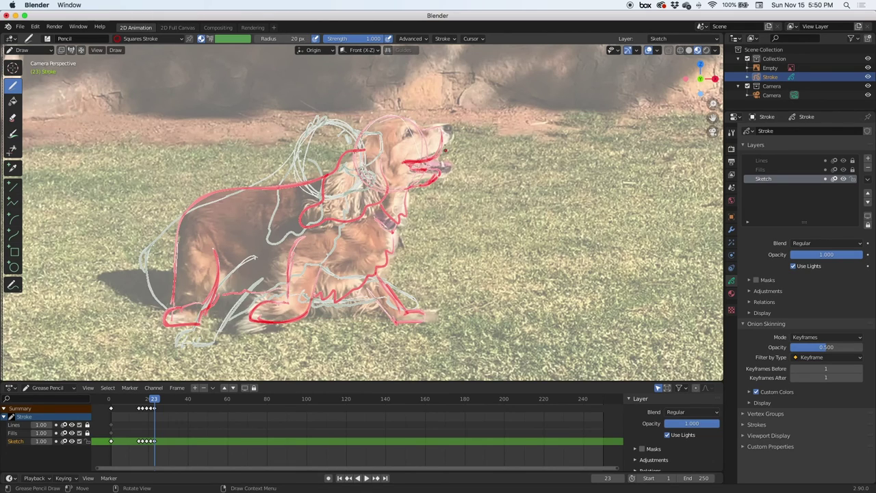
{"action": "left_click_drag", "start_coordinate": [408, 130], "coordinate": [412, 139]}
{"action": "mouse_move", "coordinate": [384, 121]}
{"action": "left_mouse_down"}
{"action": "mouse_move", "coordinate": [394, 109]}
{"action": "mouse_move", "coordinate": [373, 120]}
{"action": "left_mouse_up"}
{"action": "left_click", "coordinate": [868, 68]}
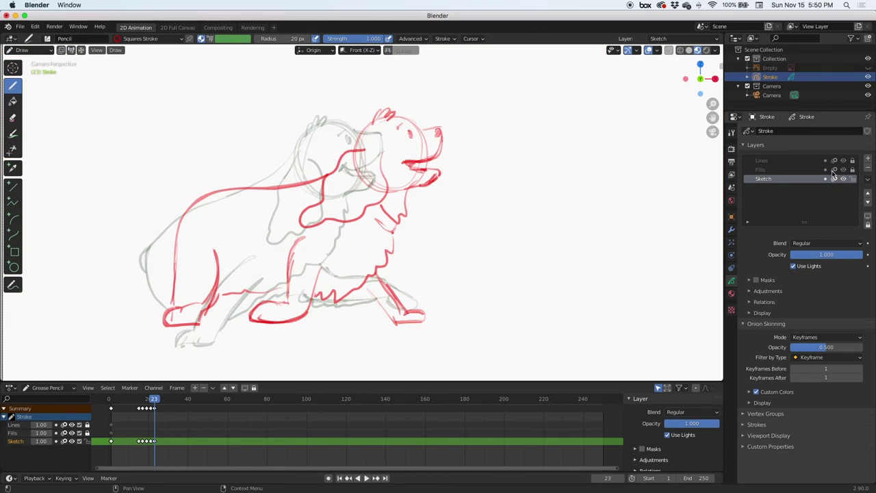
{"action": "left_click", "coordinate": [868, 67]}
- Move to frame 25 and sketch the head, open mouth, neck, hair tuft, ear, back, hind leg and belly fur
{"action": "key", "text": "Right"}
{"action": "key", "text": "Right"}
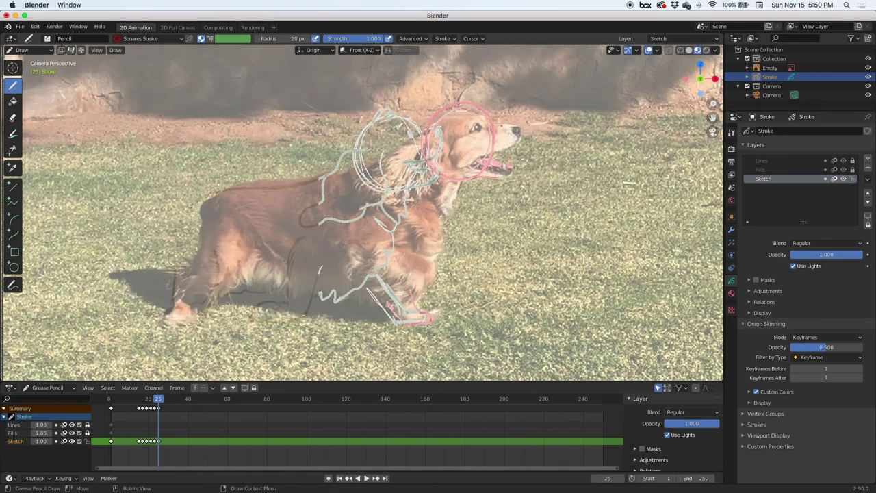
{"action": "left_click_drag", "start_coordinate": [509, 130], "coordinate": [490, 155]}
{"action": "left_click_drag", "start_coordinate": [468, 155], "coordinate": [487, 168]}
{"action": "left_click_drag", "start_coordinate": [496, 176], "coordinate": [445, 211]}
{"action": "mouse_move", "coordinate": [473, 106]}
{"action": "left_mouse_down"}
{"action": "mouse_move", "coordinate": [460, 108]}
{"action": "mouse_move", "coordinate": [383, 209]}
{"action": "mouse_move", "coordinate": [441, 142]}
{"action": "left_mouse_up"}
{"action": "mouse_move", "coordinate": [395, 152]}
{"action": "left_mouse_down"}
{"action": "mouse_move", "coordinate": [255, 181]}
{"action": "mouse_move", "coordinate": [178, 298]}
{"action": "left_mouse_up"}
{"action": "mouse_move", "coordinate": [239, 242]}
{"action": "left_mouse_down"}
{"action": "mouse_move", "coordinate": [190, 298]}
{"action": "mouse_move", "coordinate": [200, 316]}
{"action": "mouse_move", "coordinate": [273, 287]}
{"action": "mouse_move", "coordinate": [390, 291]}
{"action": "left_mouse_up"}
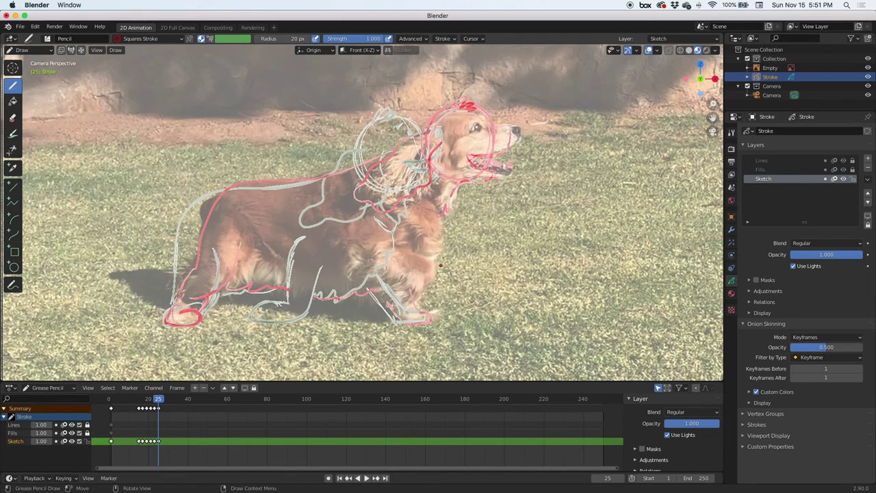
- Sketch the chest, bent front leg, elbow fur, remaining belly line and inner thigh at frame 25
{"action": "left_click_drag", "start_coordinate": [441, 220], "coordinate": [434, 252]}
{"action": "mouse_move", "coordinate": [397, 232]}
{"action": "left_mouse_down"}
{"action": "mouse_move", "coordinate": [392, 244]}
{"action": "mouse_move", "coordinate": [424, 291]}
{"action": "left_mouse_up"}
{"action": "mouse_move", "coordinate": [414, 278]}
{"action": "left_mouse_down"}
{"action": "mouse_move", "coordinate": [399, 301]}
{"action": "mouse_move", "coordinate": [353, 261]}
{"action": "left_mouse_up"}
{"action": "mouse_move", "coordinate": [364, 248]}
{"action": "left_mouse_down"}
{"action": "mouse_move", "coordinate": [357, 241]}
{"action": "mouse_move", "coordinate": [352, 272]}
{"action": "left_mouse_up"}
{"action": "left_click_drag", "start_coordinate": [384, 293], "coordinate": [288, 290]}
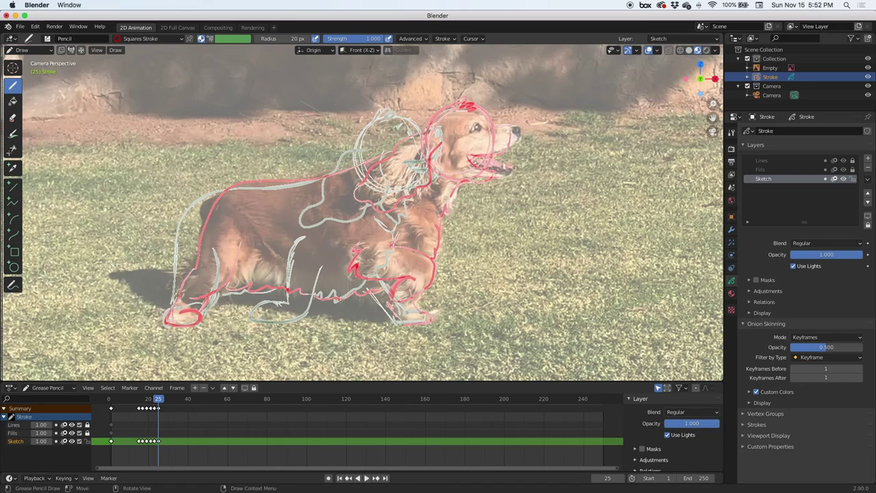
{"action": "left_click_drag", "start_coordinate": [249, 240], "coordinate": [240, 274]}
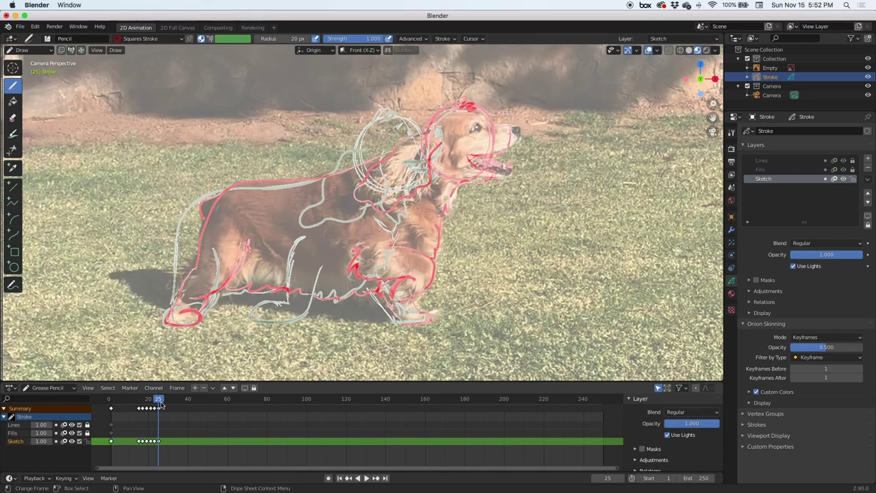
- Move to frame 27 and sketch the stretched hind leg with its paw, the back line and the rump
{"action": "key", "text": "Right"}
{"action": "key", "text": "Right"}
{"action": "mouse_move", "coordinate": [203, 295]}
{"action": "left_mouse_down"}
{"action": "mouse_move", "coordinate": [184, 315]}
{"action": "mouse_move", "coordinate": [208, 312]}
{"action": "left_mouse_up"}
{"action": "left_click_drag", "start_coordinate": [212, 283], "coordinate": [237, 262]}
{"action": "left_click_drag", "start_coordinate": [218, 302], "coordinate": [331, 219]}
{"action": "mouse_move", "coordinate": [234, 267]}
{"action": "left_mouse_down"}
{"action": "mouse_move", "coordinate": [288, 208]}
{"action": "mouse_move", "coordinate": [476, 140]}
{"action": "left_mouse_up"}
{"action": "left_click_drag", "start_coordinate": [309, 170], "coordinate": [290, 183]}
- Sketch the belly line, the front legs with the landing paw and the chest fur at frame 27
{"action": "left_click_drag", "start_coordinate": [314, 255], "coordinate": [413, 252]}
{"action": "left_click_drag", "start_coordinate": [397, 238], "coordinate": [466, 257]}
{"action": "left_click_drag", "start_coordinate": [512, 231], "coordinate": [516, 246]}
{"action": "mouse_move", "coordinate": [494, 253]}
{"action": "left_mouse_down"}
{"action": "mouse_move", "coordinate": [505, 290]}
{"action": "mouse_move", "coordinate": [531, 322]}
{"action": "left_mouse_up"}
{"action": "mouse_move", "coordinate": [547, 310]}
{"action": "left_mouse_down"}
{"action": "mouse_move", "coordinate": [537, 325]}
{"action": "mouse_move", "coordinate": [529, 317]}
{"action": "left_mouse_up"}
{"action": "left_click_drag", "start_coordinate": [535, 244], "coordinate": [534, 272]}
{"action": "left_click_drag", "start_coordinate": [551, 211], "coordinate": [520, 259]}
{"action": "left_click_drag", "start_coordinate": [463, 257], "coordinate": [474, 255]}
- Sketch the jaw, muzzle, nose, mouth, eye, hair tuft and flying ear at frame 27
{"action": "left_click_drag", "start_coordinate": [552, 218], "coordinate": [594, 209]}
{"action": "mouse_move", "coordinate": [594, 210]}
{"action": "left_mouse_down"}
{"action": "mouse_move", "coordinate": [614, 150]}
{"action": "mouse_move", "coordinate": [622, 171]}
{"action": "left_mouse_up"}
{"action": "left_click_drag", "start_coordinate": [625, 176], "coordinate": [645, 203]}
{"action": "mouse_move", "coordinate": [643, 202]}
{"action": "left_mouse_down"}
{"action": "mouse_move", "coordinate": [601, 197]}
{"action": "mouse_move", "coordinate": [629, 216]}
{"action": "mouse_move", "coordinate": [620, 222]}
{"action": "mouse_move", "coordinate": [631, 216]}
{"action": "mouse_move", "coordinate": [566, 213]}
{"action": "left_mouse_up"}
{"action": "left_click_drag", "start_coordinate": [614, 175], "coordinate": [615, 183]}
{"action": "left_click_drag", "start_coordinate": [602, 140], "coordinate": [621, 149]}
{"action": "left_click_drag", "start_coordinate": [485, 104], "coordinate": [566, 126]}
{"action": "left_click_drag", "start_coordinate": [477, 130], "coordinate": [547, 174]}
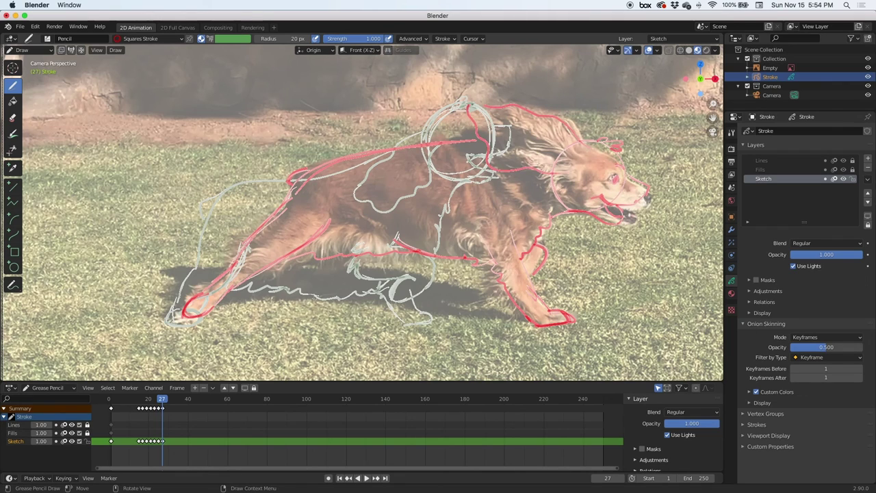
- Close the ear outline at frame 27 and add the neck fur, front leg, eye and nose details
{"action": "left_click_drag", "start_coordinate": [466, 104], "coordinate": [485, 108]}
{"action": "left_click_drag", "start_coordinate": [527, 177], "coordinate": [548, 200]}
{"action": "mouse_move", "coordinate": [510, 231]}
{"action": "left_mouse_down"}
{"action": "mouse_move", "coordinate": [546, 306]}
{"action": "mouse_move", "coordinate": [546, 298]}
{"action": "left_mouse_up"}
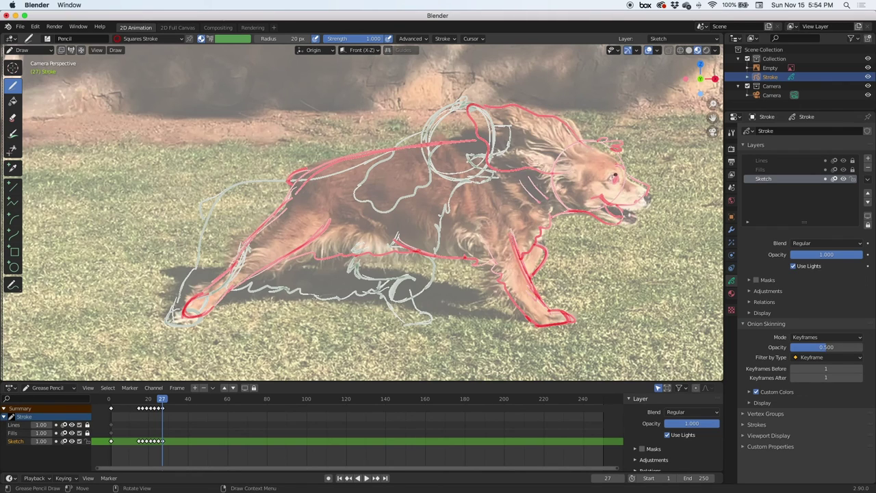
{"action": "left_click_drag", "start_coordinate": [616, 174], "coordinate": [614, 183]}
{"action": "left_click_drag", "start_coordinate": [642, 187], "coordinate": [645, 194]}
- Step through the upcoming frames of the dog's run and return to frame 29
{"action": "key", "text": "Right"}
{"action": "key", "text": "Right"}
{"action": "key", "text": "Right"}
{"action": "key", "text": "Right"}
{"action": "key", "text": "Right"}
{"action": "key", "text": "Right"}
{"action": "key", "text": "Right"}
{"action": "key", "text": "Right"}
{"action": "key", "text": "Right"}
{"action": "key", "text": "Right"}
{"action": "key", "text": "Right"}
{"action": "key", "text": "Right"}
{"action": "key", "text": "Right"}
{"action": "key", "text": "Right"}
{"action": "left_click_drag", "start_coordinate": [189, 398], "coordinate": [167, 398]}
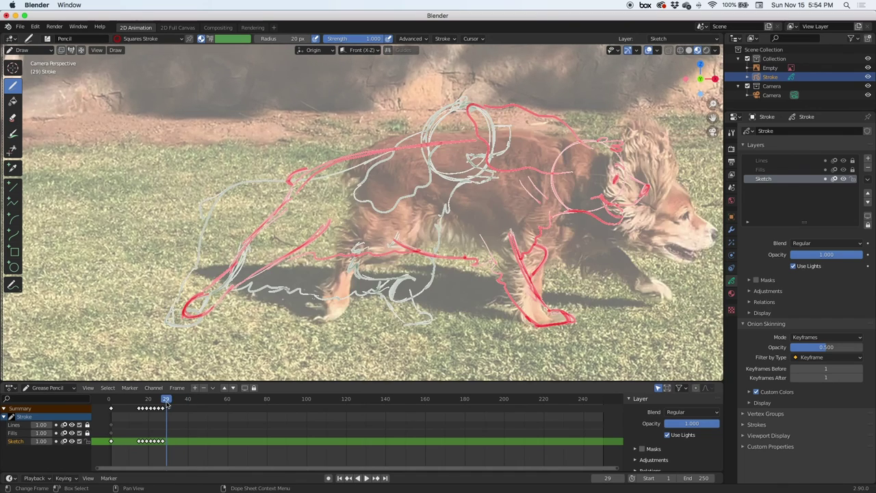
- Sketch the planted front leg, the reaching far front leg with its paw and the chest fur at frame 29
{"action": "mouse_move", "coordinate": [541, 308]}
{"action": "middle_mouse_down", "text": "shift"}
{"action": "mouse_move", "coordinate": [298, 317]}
{"action": "mouse_move", "coordinate": [315, 305]}
{"action": "middle_mouse_up", "text": "shift"}
{"action": "mouse_move", "coordinate": [315, 312]}
{"action": "left_mouse_down"}
{"action": "mouse_move", "coordinate": [332, 321]}
{"action": "mouse_move", "coordinate": [298, 324]}
{"action": "left_mouse_up"}
{"action": "left_click_drag", "start_coordinate": [295, 257], "coordinate": [291, 308]}
{"action": "left_click_drag", "start_coordinate": [316, 240], "coordinate": [316, 299]}
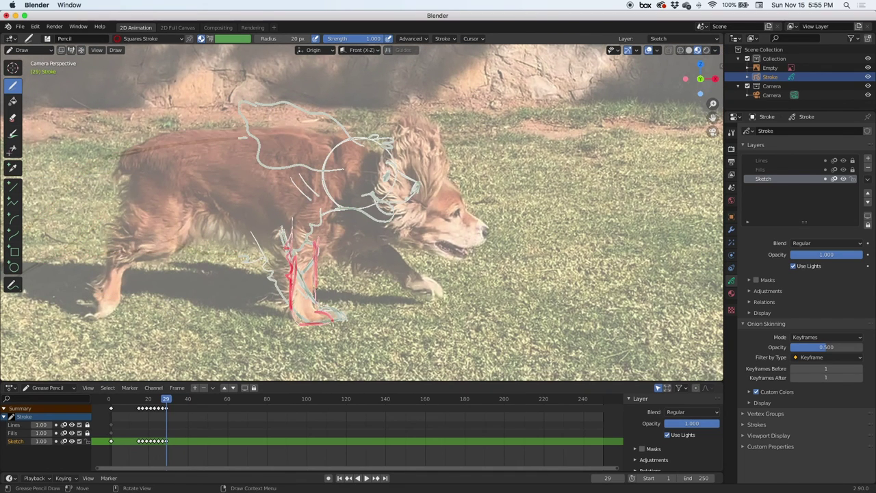
{"action": "left_click_drag", "start_coordinate": [307, 205], "coordinate": [292, 220]}
{"action": "left_click_drag", "start_coordinate": [315, 265], "coordinate": [316, 311]}
{"action": "mouse_move", "coordinate": [330, 252]}
{"action": "left_mouse_down"}
{"action": "mouse_move", "coordinate": [359, 234]}
{"action": "mouse_move", "coordinate": [409, 288]}
{"action": "left_mouse_up"}
{"action": "left_click_drag", "start_coordinate": [386, 247], "coordinate": [414, 293]}
- Sketch the dog's belly, near hind leg, tail stub, back and the start of the raised ear at frame 29
{"action": "left_click_drag", "start_coordinate": [284, 254], "coordinate": [220, 211]}
{"action": "left_click_drag", "start_coordinate": [243, 242], "coordinate": [192, 236]}
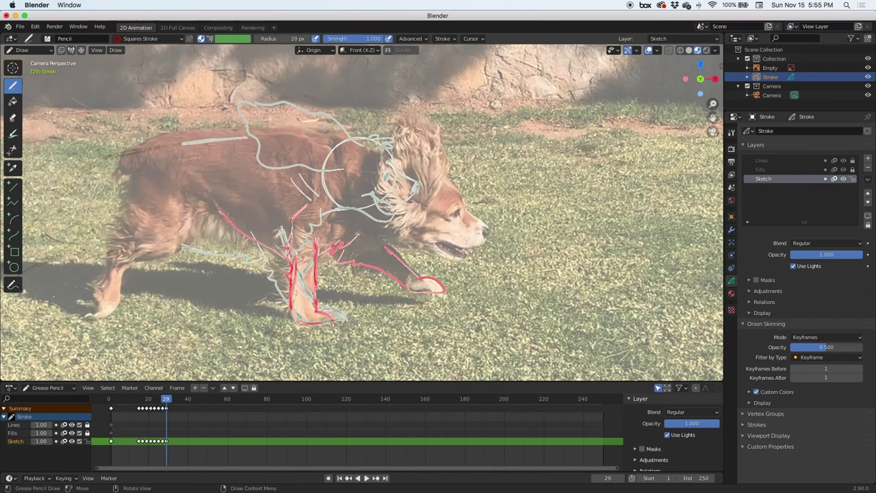
{"action": "left_click_drag", "start_coordinate": [178, 201], "coordinate": [130, 266]}
{"action": "mouse_move", "coordinate": [129, 266]}
{"action": "left_mouse_down"}
{"action": "mouse_move", "coordinate": [97, 319]}
{"action": "mouse_move", "coordinate": [107, 245]}
{"action": "left_mouse_up"}
{"action": "left_click_drag", "start_coordinate": [107, 245], "coordinate": [140, 167]}
{"action": "mouse_move", "coordinate": [137, 145]}
{"action": "left_mouse_down"}
{"action": "mouse_move", "coordinate": [381, 156]}
{"action": "mouse_move", "coordinate": [446, 189]}
{"action": "left_mouse_up"}
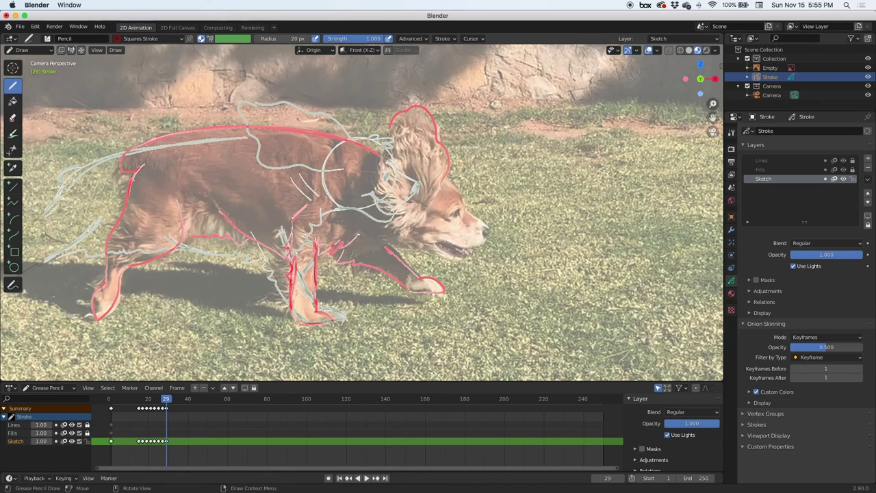
- Finish the raised ear at frame 29 and add the head circle, face and chest fur
{"action": "mouse_move", "coordinate": [388, 142]}
{"action": "left_mouse_down"}
{"action": "mouse_move", "coordinate": [438, 188]}
{"action": "mouse_move", "coordinate": [411, 226]}
{"action": "left_mouse_up"}
{"action": "mouse_move", "coordinate": [444, 171]}
{"action": "left_mouse_down"}
{"action": "mouse_move", "coordinate": [480, 244]}
{"action": "mouse_move", "coordinate": [436, 240]}
{"action": "mouse_move", "coordinate": [409, 253]}
{"action": "mouse_move", "coordinate": [387, 242]}
{"action": "left_mouse_up"}
{"action": "mouse_move", "coordinate": [377, 209]}
{"action": "left_mouse_down"}
{"action": "mouse_move", "coordinate": [377, 241]}
{"action": "mouse_move", "coordinate": [363, 238]}
{"action": "left_mouse_up"}
{"action": "mouse_move", "coordinate": [386, 243]}
{"action": "left_mouse_down"}
{"action": "mouse_move", "coordinate": [369, 236]}
{"action": "mouse_move", "coordinate": [350, 246]}
{"action": "left_mouse_up"}
{"action": "left_click_drag", "start_coordinate": [305, 207], "coordinate": [290, 243]}
- Move to frame 31 and sketch the head circle, muzzle, nose and open mouth over the reference
{"action": "key", "text": "Right"}
{"action": "key", "text": "Right"}
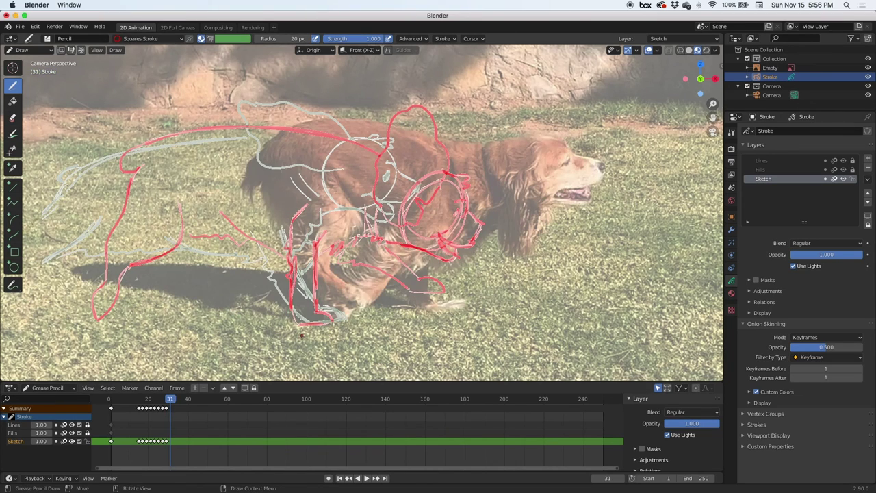
{"action": "mouse_move", "coordinate": [541, 134]}
{"action": "left_mouse_down"}
{"action": "mouse_move", "coordinate": [574, 164]}
{"action": "mouse_move", "coordinate": [513, 189]}
{"action": "left_mouse_up"}
{"action": "mouse_move", "coordinate": [568, 152]}
{"action": "left_mouse_down"}
{"action": "mouse_move", "coordinate": [564, 171]}
{"action": "mouse_move", "coordinate": [600, 175]}
{"action": "left_mouse_up"}
{"action": "mouse_move", "coordinate": [584, 189]}
{"action": "left_mouse_down"}
{"action": "mouse_move", "coordinate": [549, 188]}
{"action": "mouse_move", "coordinate": [578, 196]}
{"action": "left_mouse_up"}
{"action": "mouse_move", "coordinate": [585, 186]}
{"action": "left_mouse_down"}
{"action": "mouse_move", "coordinate": [572, 204]}
{"action": "mouse_move", "coordinate": [546, 208]}
{"action": "left_mouse_up"}
{"action": "left_click_drag", "start_coordinate": [591, 162], "coordinate": [599, 175]}
- Sketch the hanging ear, back line, tail and near hind leg at frame 31
{"action": "mouse_move", "coordinate": [548, 204]}
{"action": "left_mouse_down"}
{"action": "mouse_move", "coordinate": [522, 151]}
{"action": "mouse_move", "coordinate": [280, 225]}
{"action": "left_mouse_up"}
{"action": "left_click_drag", "start_coordinate": [272, 158], "coordinate": [279, 141]}
{"action": "left_click_drag", "start_coordinate": [338, 189], "coordinate": [331, 266]}
{"action": "mouse_move", "coordinate": [281, 225]}
{"action": "left_mouse_down"}
{"action": "mouse_move", "coordinate": [294, 272]}
{"action": "mouse_move", "coordinate": [369, 305]}
{"action": "mouse_move", "coordinate": [346, 290]}
{"action": "left_mouse_up"}
- Add the chest fur, front leg, belly line and thigh fur at frame 31
{"action": "left_click_drag", "start_coordinate": [489, 230], "coordinate": [497, 226]}
{"action": "mouse_move", "coordinate": [483, 163]}
{"action": "left_mouse_down"}
{"action": "mouse_move", "coordinate": [433, 260]}
{"action": "mouse_move", "coordinate": [336, 312]}
{"action": "left_mouse_up"}
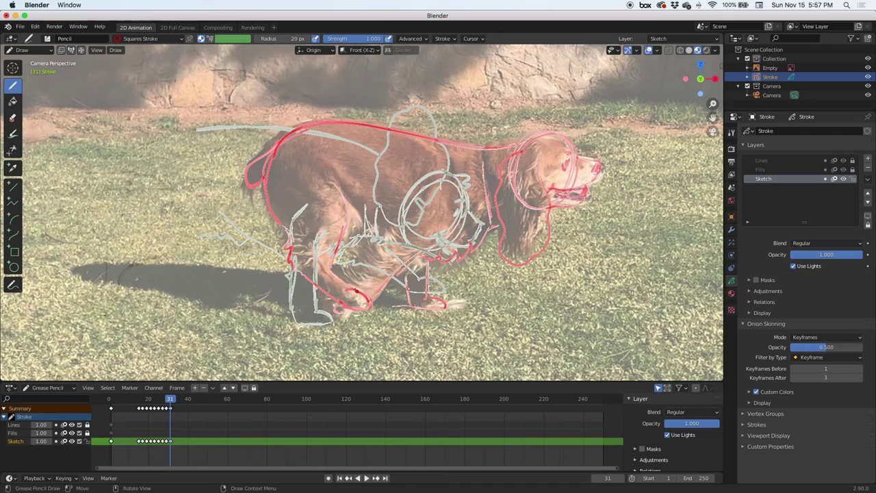
{"action": "left_click_drag", "start_coordinate": [368, 271], "coordinate": [416, 213]}
{"action": "left_click_drag", "start_coordinate": [346, 202], "coordinate": [342, 240]}
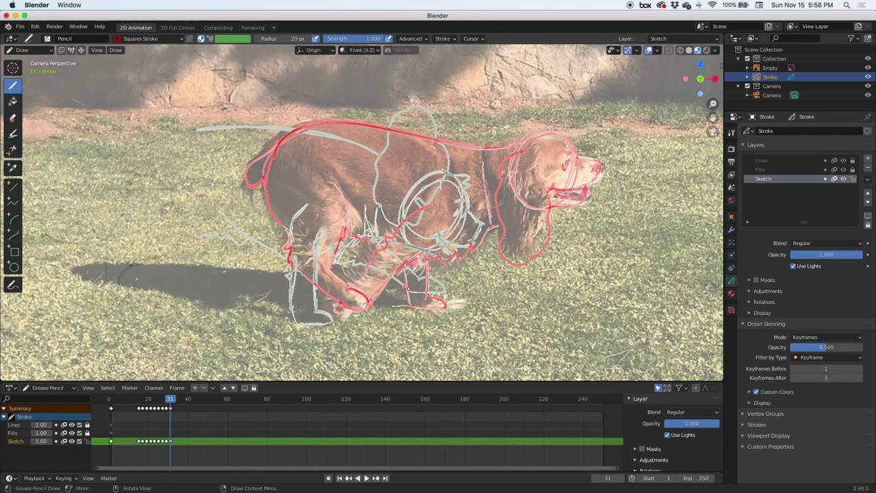
- Move to frame 33 and sketch the head circle, eye, muzzle, mouth and hanging ear
{"action": "left_click", "coordinate": [174, 399]}
{"action": "mouse_move", "coordinate": [581, 137]}
{"action": "left_mouse_down"}
{"action": "mouse_move", "coordinate": [607, 89]}
{"action": "mouse_move", "coordinate": [635, 154]}
{"action": "left_mouse_up"}
{"action": "mouse_move", "coordinate": [637, 108]}
{"action": "left_mouse_down"}
{"action": "mouse_move", "coordinate": [637, 126]}
{"action": "mouse_move", "coordinate": [665, 137]}
{"action": "left_mouse_up"}
{"action": "left_click_drag", "start_coordinate": [647, 144], "coordinate": [623, 146]}
{"action": "left_click_drag", "start_coordinate": [606, 185], "coordinate": [593, 148]}
- Sketch the back line, tail and both hind legs at frame 33
{"action": "left_click_drag", "start_coordinate": [583, 105], "coordinate": [362, 234]}
{"action": "left_click_drag", "start_coordinate": [457, 133], "coordinate": [352, 188]}
{"action": "left_click_drag", "start_coordinate": [439, 208], "coordinate": [446, 262]}
{"action": "left_click_drag", "start_coordinate": [398, 245], "coordinate": [453, 306]}
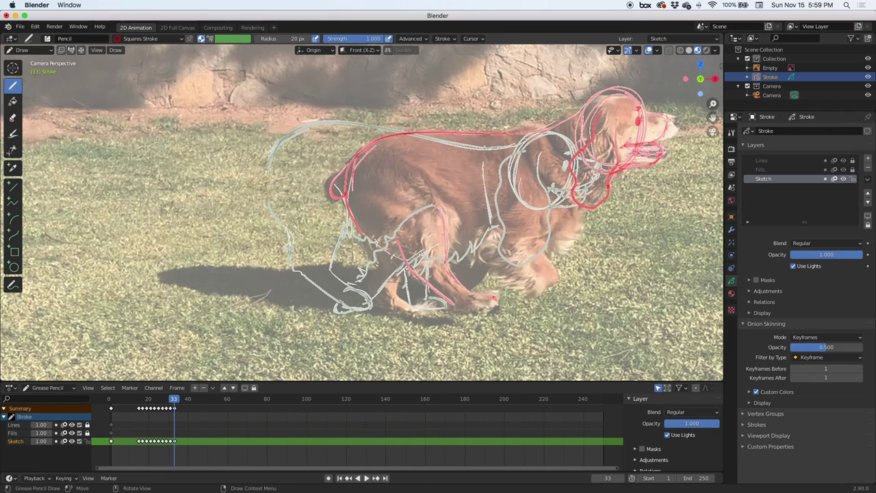
{"action": "left_click_drag", "start_coordinate": [370, 240], "coordinate": [423, 311]}
{"action": "left_click_drag", "start_coordinate": [371, 277], "coordinate": [438, 312]}
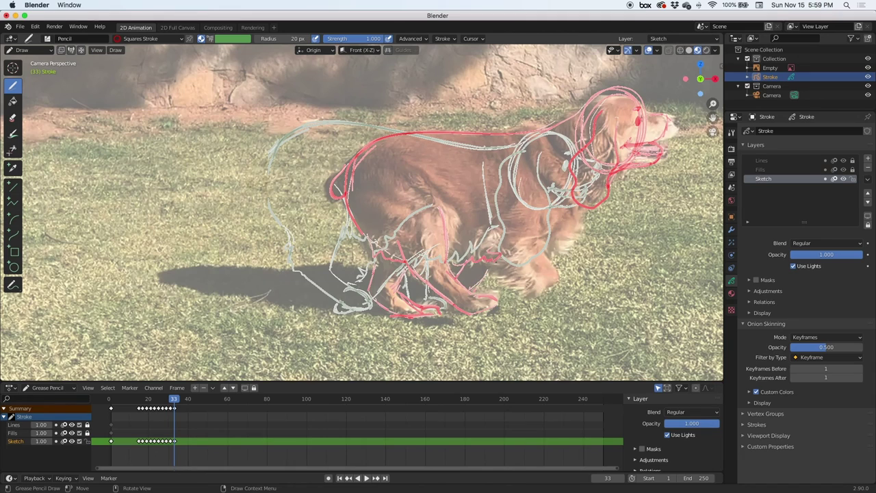
- Sketch the folded front leg and chest fur at frame 33, and add the remaining eye and hair tuft details
{"action": "left_click_drag", "start_coordinate": [553, 280], "coordinate": [521, 265]}
{"action": "left_click_drag", "start_coordinate": [574, 241], "coordinate": [542, 258]}
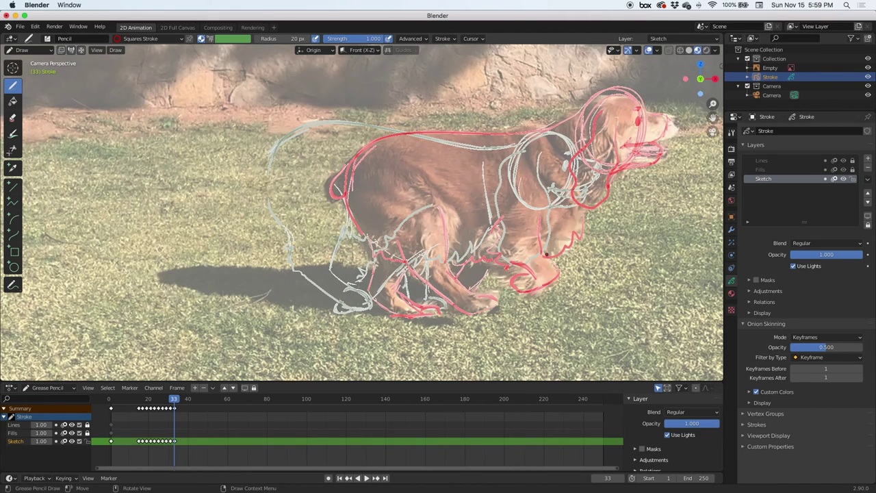
{"action": "middle_click_drag", "start_coordinate": [542, 257], "coordinate": [286, 277], "text": "shift"}
{"action": "left_click_drag", "start_coordinate": [408, 136], "coordinate": [407, 145]}
{"action": "left_click_drag", "start_coordinate": [353, 109], "coordinate": [367, 105]}
- Move to frame 34 and sketch the raised front leg, chest fur, belly and tucked far front leg
{"action": "key", "text": "Right"}
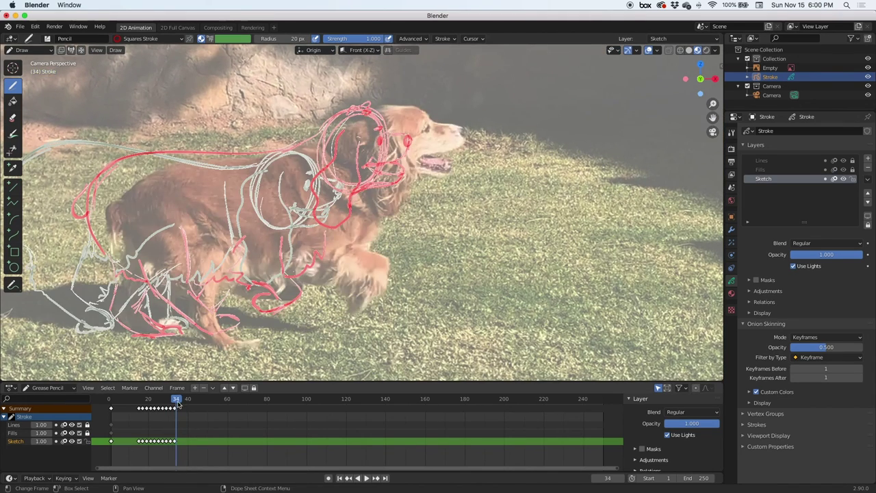
{"action": "left_click_drag", "start_coordinate": [308, 233], "coordinate": [322, 273]}
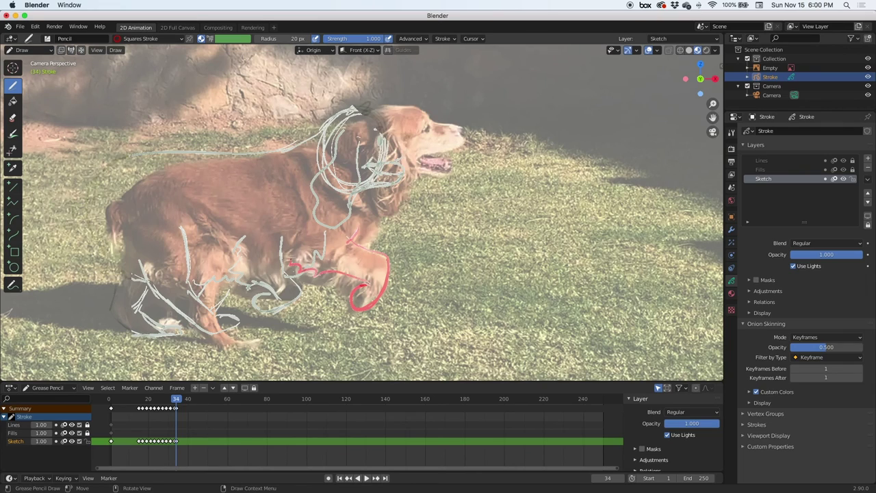
{"action": "left_click_drag", "start_coordinate": [379, 230], "coordinate": [361, 246]}
{"action": "left_click_drag", "start_coordinate": [322, 274], "coordinate": [221, 282]}
{"action": "left_click_drag", "start_coordinate": [297, 283], "coordinate": [264, 293]}
- Sketch both hind legs, the rump, tail and back line at frame 34
{"action": "mouse_move", "coordinate": [219, 226]}
{"action": "left_mouse_down"}
{"action": "mouse_move", "coordinate": [255, 345]}
{"action": "mouse_move", "coordinate": [153, 286]}
{"action": "left_mouse_up"}
{"action": "left_click_drag", "start_coordinate": [175, 335], "coordinate": [117, 318]}
{"action": "mouse_move", "coordinate": [137, 332]}
{"action": "left_mouse_down"}
{"action": "mouse_move", "coordinate": [121, 290]}
{"action": "mouse_move", "coordinate": [164, 332]}
{"action": "left_mouse_up"}
{"action": "left_click_drag", "start_coordinate": [126, 268], "coordinate": [125, 226]}
{"action": "mouse_move", "coordinate": [120, 200]}
{"action": "left_mouse_down"}
{"action": "mouse_move", "coordinate": [130, 221]}
{"action": "mouse_move", "coordinate": [321, 145]}
{"action": "left_mouse_up"}
- Sketch the head, muzzle, mouth and hanging ear at frame 34, and complete the rear contour of the hind leg
{"action": "mouse_move", "coordinate": [383, 110]}
{"action": "left_mouse_down"}
{"action": "mouse_move", "coordinate": [428, 123]}
{"action": "mouse_move", "coordinate": [394, 184]}
{"action": "left_mouse_up"}
{"action": "left_click_drag", "start_coordinate": [431, 127], "coordinate": [451, 148]}
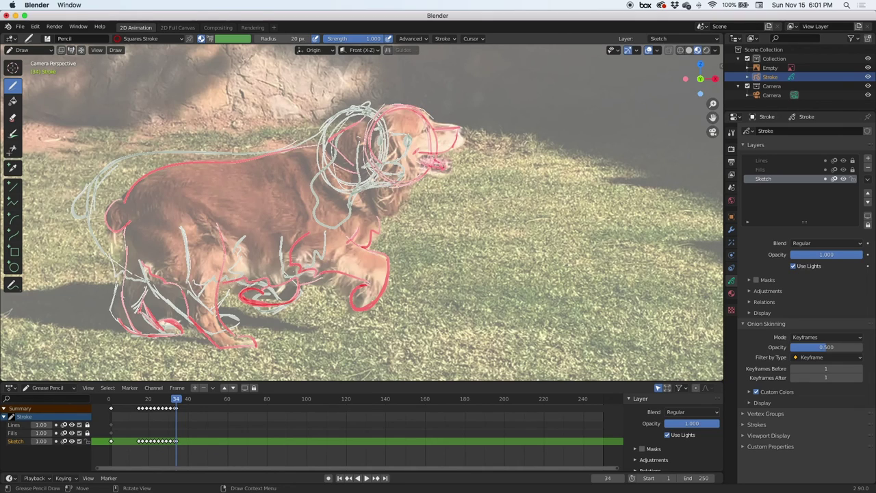
{"action": "left_click_drag", "start_coordinate": [409, 176], "coordinate": [379, 120]}
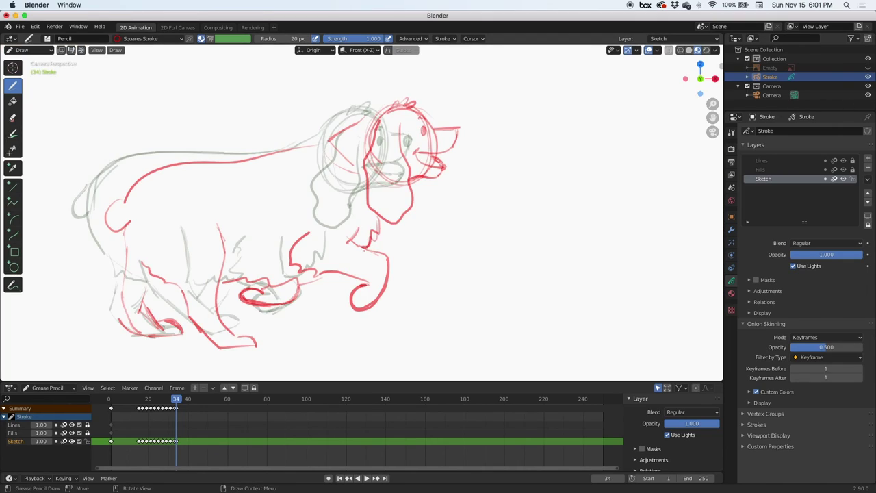
{"action": "left_click_drag", "start_coordinate": [128, 230], "coordinate": [123, 313]}
- Compare the sketches at frames 33 and 34, toggling the video reference and leaving it shown
{"action": "left_click", "coordinate": [868, 68]}
{"action": "left_click", "coordinate": [868, 68]}
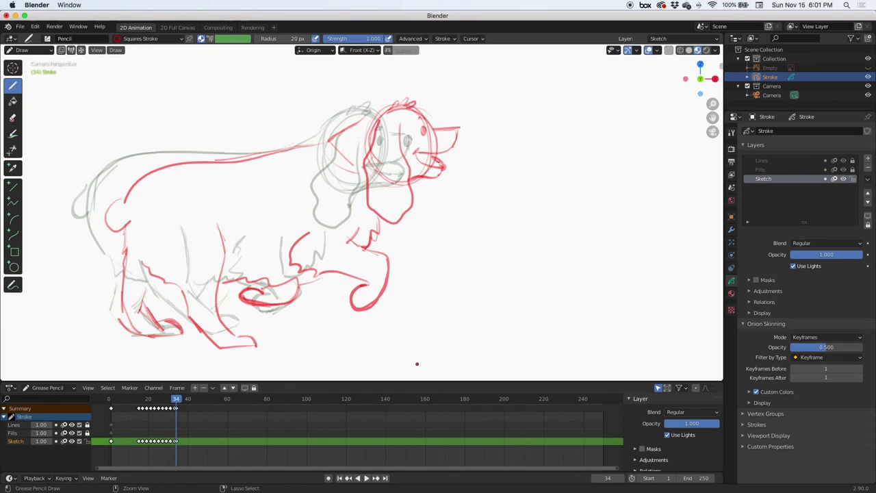
{"action": "left_click", "coordinate": [174, 398]}
{"action": "left_click", "coordinate": [868, 68]}
{"action": "left_click", "coordinate": [177, 400]}
- Move to frame 35 and sketch the outstretched front leg, belly line and both hind legs
{"action": "key", "text": "Right"}
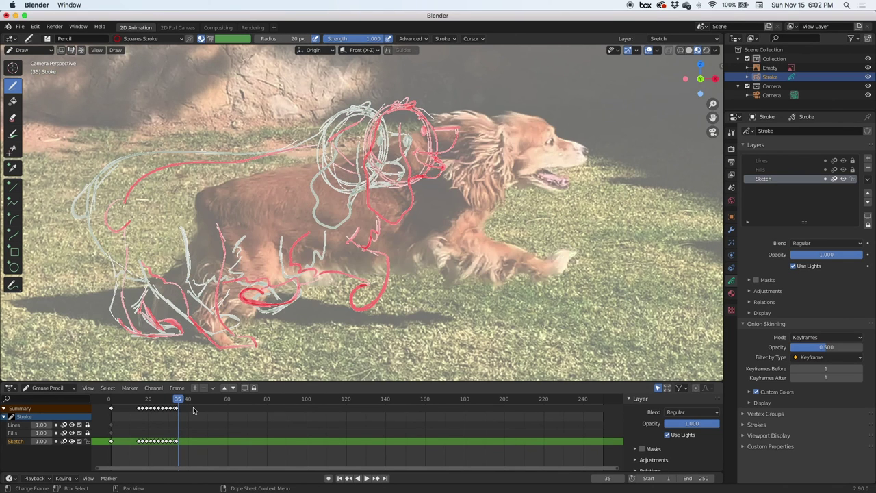
{"action": "left_click_drag", "start_coordinate": [461, 215], "coordinate": [574, 259]}
{"action": "left_click_drag", "start_coordinate": [383, 271], "coordinate": [255, 344]}
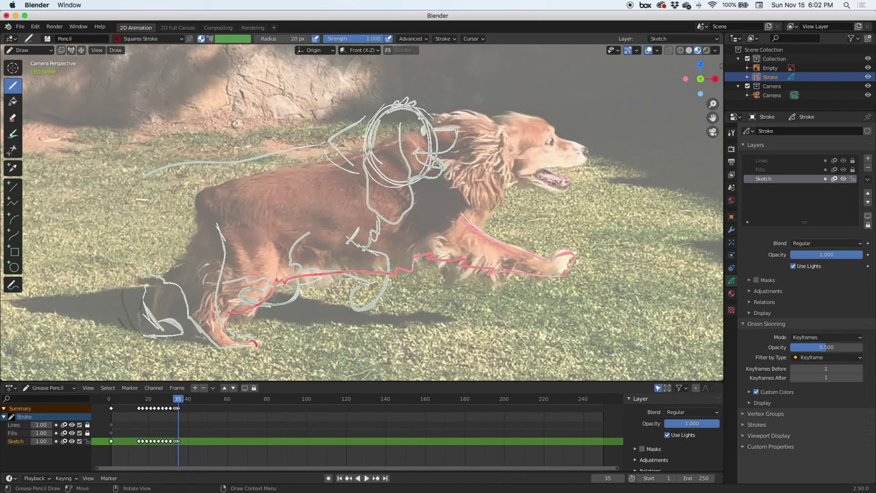
{"action": "left_click_drag", "start_coordinate": [206, 263], "coordinate": [208, 247]}
{"action": "mouse_move", "coordinate": [200, 286]}
{"action": "left_mouse_down"}
{"action": "mouse_move", "coordinate": [179, 324]}
{"action": "mouse_move", "coordinate": [160, 287]}
{"action": "left_mouse_up"}
{"action": "left_click_drag", "start_coordinate": [162, 287], "coordinate": [204, 223]}
- Sketch the back line and tail at frame 35, undo the last stroke and touch up the belly line
{"action": "mouse_move", "coordinate": [394, 133]}
{"action": "left_mouse_down"}
{"action": "mouse_move", "coordinate": [237, 183]}
{"action": "mouse_move", "coordinate": [203, 226]}
{"action": "left_mouse_up"}
{"action": "left_click_drag", "start_coordinate": [226, 188], "coordinate": [200, 233]}
{"action": "key", "text": "super+z"}
{"action": "left_click_drag", "start_coordinate": [277, 263], "coordinate": [397, 274]}
- Sketch the head circle, eye, open mouth and swept-back ear at frame 35
{"action": "mouse_move", "coordinate": [514, 118]}
{"action": "left_mouse_down"}
{"action": "mouse_move", "coordinate": [534, 113]}
{"action": "mouse_move", "coordinate": [548, 130]}
{"action": "mouse_move", "coordinate": [547, 171]}
{"action": "mouse_move", "coordinate": [538, 168]}
{"action": "left_mouse_up"}
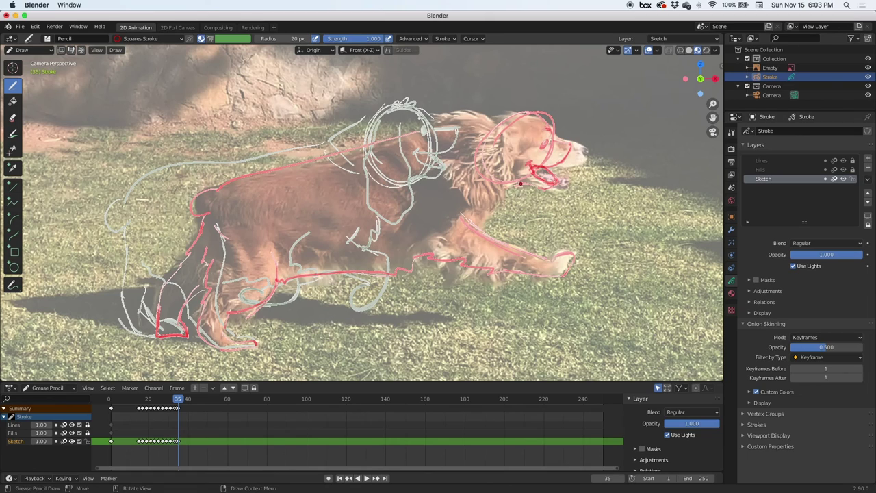
{"action": "mouse_move", "coordinate": [521, 112]}
{"action": "left_mouse_down"}
{"action": "mouse_move", "coordinate": [412, 115]}
{"action": "mouse_move", "coordinate": [435, 171]}
{"action": "left_mouse_up"}
{"action": "left_click_drag", "start_coordinate": [465, 187], "coordinate": [481, 204]}
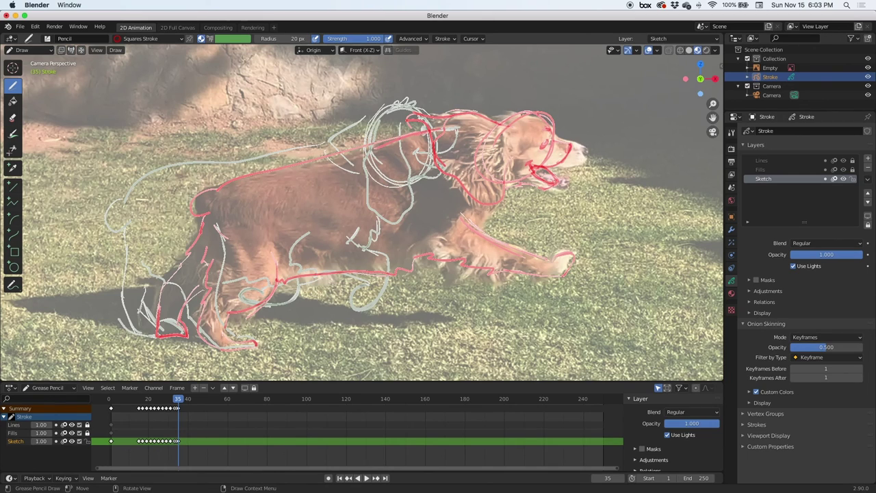
- Move to frame 36 and sketch the head circle, hair tuft, eye, muzzle and open mouth
{"action": "key", "text": "Right"}
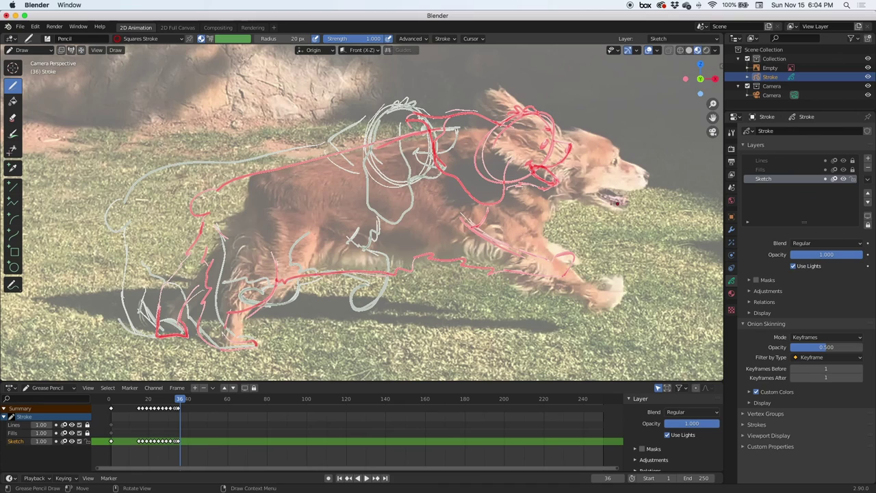
{"action": "mouse_move", "coordinate": [590, 123]}
{"action": "left_mouse_down"}
{"action": "mouse_move", "coordinate": [616, 148]}
{"action": "mouse_move", "coordinate": [612, 164]}
{"action": "left_mouse_up"}
{"action": "left_click_drag", "start_coordinate": [579, 123], "coordinate": [590, 123]}
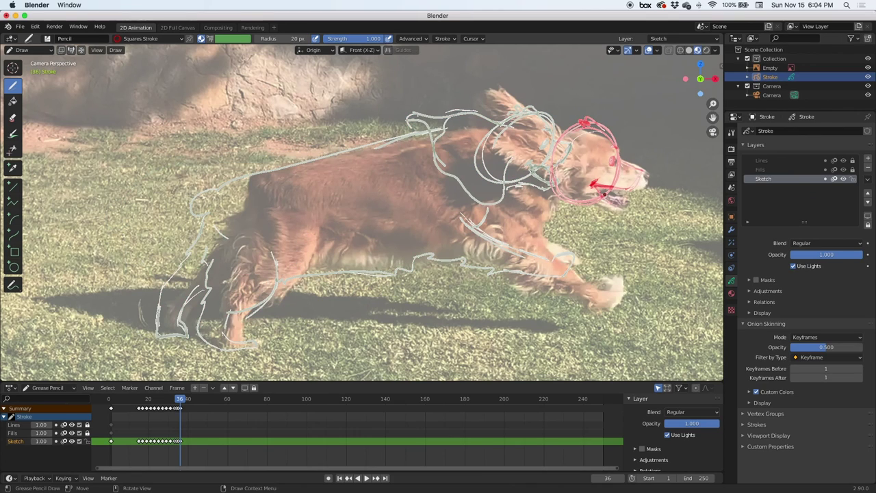
{"action": "left_click_drag", "start_coordinate": [605, 195], "coordinate": [564, 200]}
- Sketch the back line, tail and both hind legs at frame 36
{"action": "mouse_move", "coordinate": [572, 129]}
{"action": "left_mouse_down"}
{"action": "mouse_move", "coordinate": [386, 141]}
{"action": "mouse_move", "coordinate": [250, 189]}
{"action": "left_mouse_up"}
{"action": "left_click_drag", "start_coordinate": [249, 192], "coordinate": [241, 226]}
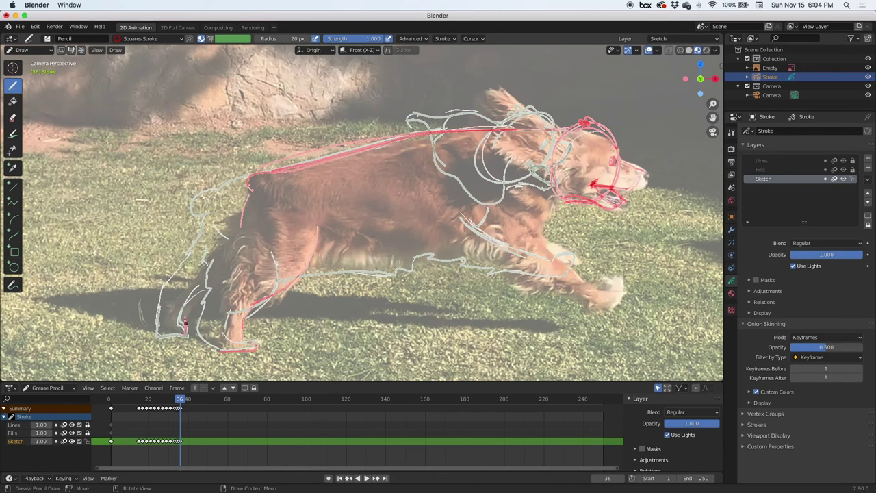
{"action": "left_click_drag", "start_coordinate": [185, 325], "coordinate": [226, 233]}
{"action": "left_click_drag", "start_coordinate": [249, 319], "coordinate": [323, 230]}
- Sketch the belly line, outstretched front leg, chest and flying ear at frame 36
{"action": "left_click_drag", "start_coordinate": [322, 271], "coordinate": [468, 260]}
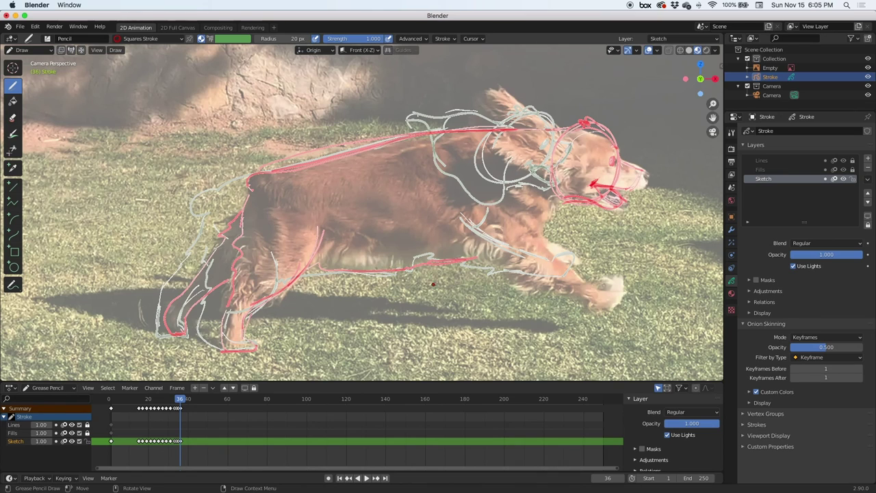
{"action": "left_click_drag", "start_coordinate": [345, 247], "coordinate": [466, 260]}
{"action": "mouse_move", "coordinate": [469, 257]}
{"action": "left_mouse_down"}
{"action": "mouse_move", "coordinate": [585, 306]}
{"action": "mouse_move", "coordinate": [601, 290]}
{"action": "left_mouse_up"}
{"action": "left_click_drag", "start_coordinate": [539, 242], "coordinate": [578, 281]}
{"action": "mouse_move", "coordinate": [508, 127]}
{"action": "left_mouse_down"}
{"action": "mouse_move", "coordinate": [555, 133]}
{"action": "mouse_move", "coordinate": [551, 177]}
{"action": "left_mouse_up"}
- Move to frame 37 and sketch the head circle, hair tuft, eye, muzzle and mouth
{"action": "key", "text": "Right"}
{"action": "middle_click_drag", "start_coordinate": [639, 174], "coordinate": [487, 158], "text": "shift"}
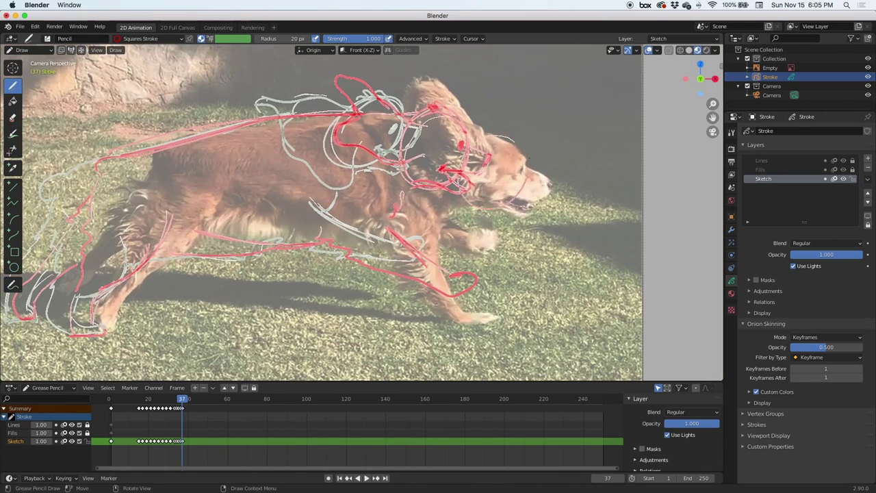
{"action": "left_click_drag", "start_coordinate": [494, 135], "coordinate": [507, 136]}
{"action": "left_click_drag", "start_coordinate": [519, 168], "coordinate": [522, 172]}
{"action": "left_click_drag", "start_coordinate": [501, 133], "coordinate": [514, 139]}
{"action": "left_click_drag", "start_coordinate": [544, 177], "coordinate": [498, 192]}
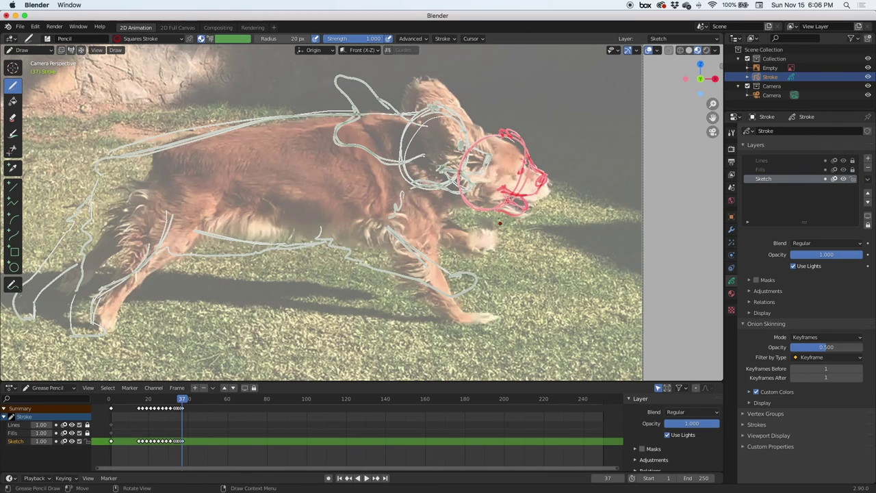
- Sketch the flying ear, back, tail, belly, hind legs and both front legs at frame 37
{"action": "left_click_drag", "start_coordinate": [486, 137], "coordinate": [472, 179]}
{"action": "left_click_drag", "start_coordinate": [396, 115], "coordinate": [175, 146]}
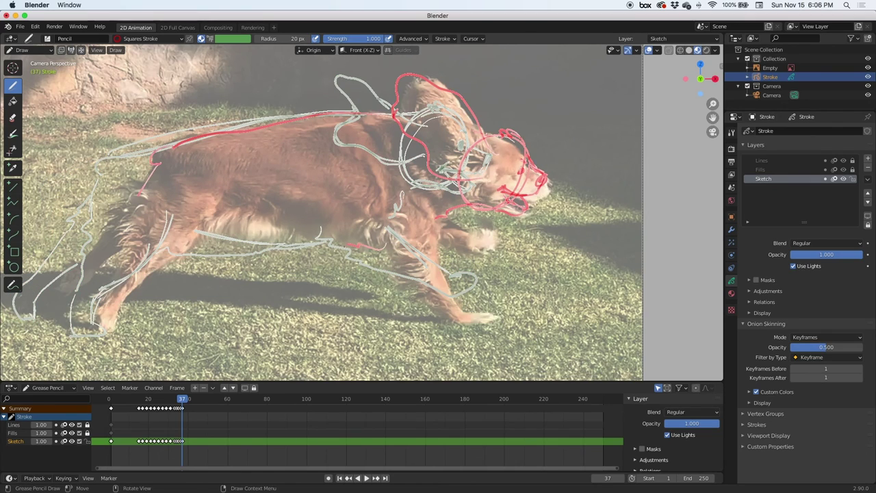
{"action": "left_click_drag", "start_coordinate": [347, 244], "coordinate": [110, 328]}
{"action": "left_click_drag", "start_coordinate": [139, 197], "coordinate": [103, 257]}
{"action": "mouse_move", "coordinate": [435, 238]}
{"action": "left_mouse_down"}
{"action": "mouse_move", "coordinate": [486, 314]}
{"action": "mouse_move", "coordinate": [377, 232]}
{"action": "left_mouse_up"}
{"action": "left_click_drag", "start_coordinate": [441, 219], "coordinate": [482, 249]}
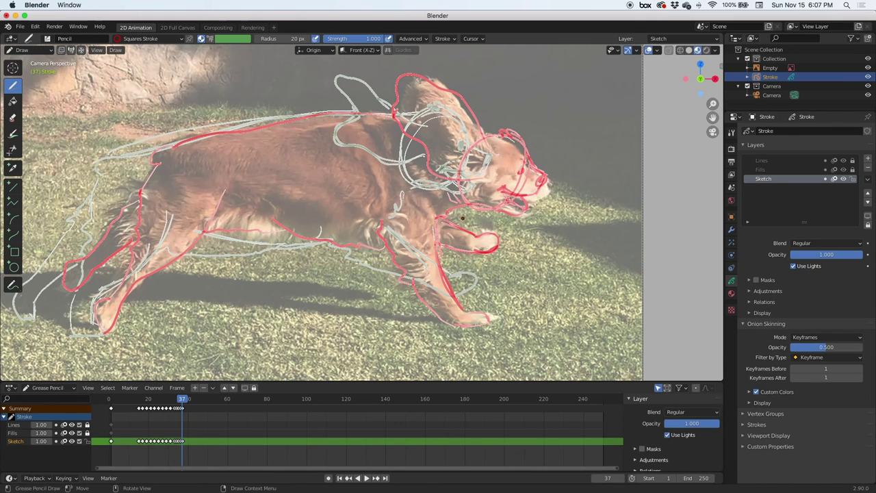
- Move to frame 38 and sketch the head, muzzle, mouth and upright flying ear
{"action": "key", "text": "Right"}
{"action": "left_click_drag", "start_coordinate": [575, 171], "coordinate": [600, 195]}
{"action": "left_click_drag", "start_coordinate": [556, 214], "coordinate": [576, 231]}
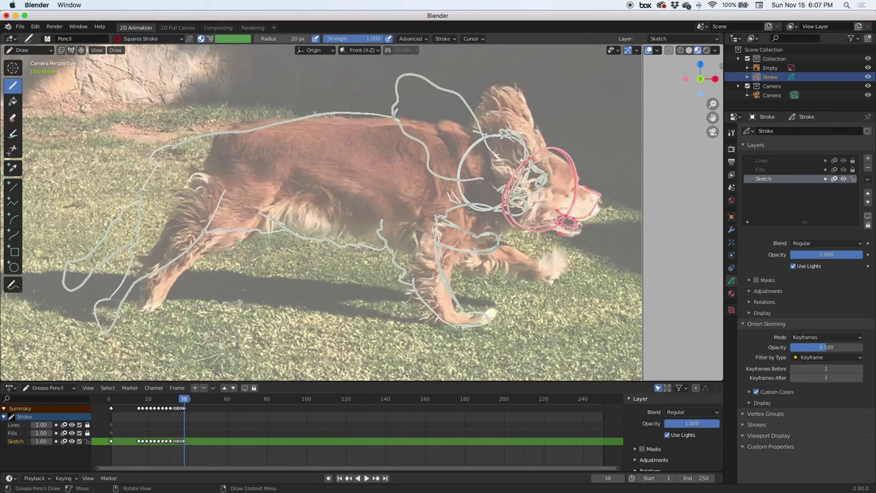
{"action": "left_click_drag", "start_coordinate": [467, 131], "coordinate": [499, 206]}
{"action": "left_click_drag", "start_coordinate": [472, 96], "coordinate": [480, 165]}
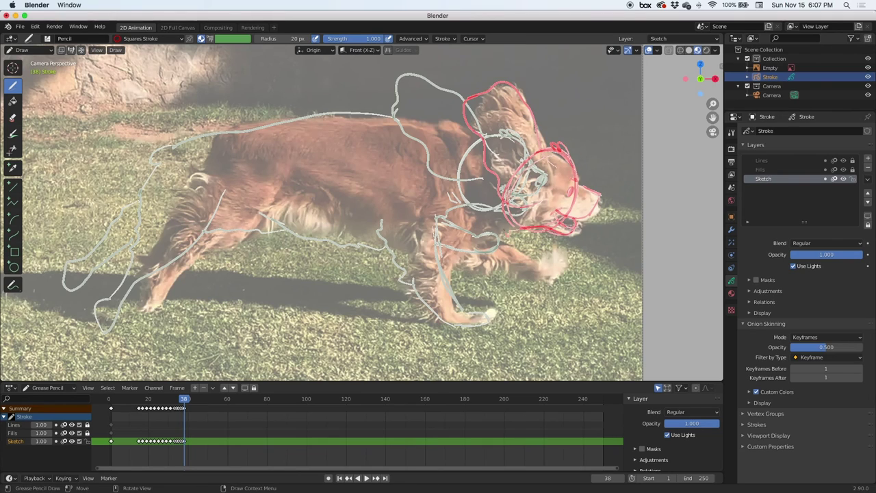
- Sketch the back line, both hind legs, belly and both front legs at frame 38
{"action": "mouse_move", "coordinate": [474, 131]}
{"action": "left_mouse_down"}
{"action": "mouse_move", "coordinate": [301, 111]}
{"action": "mouse_move", "coordinate": [209, 141]}
{"action": "left_mouse_up"}
{"action": "left_click_drag", "start_coordinate": [285, 175], "coordinate": [238, 239]}
{"action": "mouse_move", "coordinate": [280, 190]}
{"action": "left_mouse_down"}
{"action": "mouse_move", "coordinate": [203, 257]}
{"action": "mouse_move", "coordinate": [145, 286]}
{"action": "left_mouse_up"}
{"action": "left_click_drag", "start_coordinate": [162, 272], "coordinate": [176, 238]}
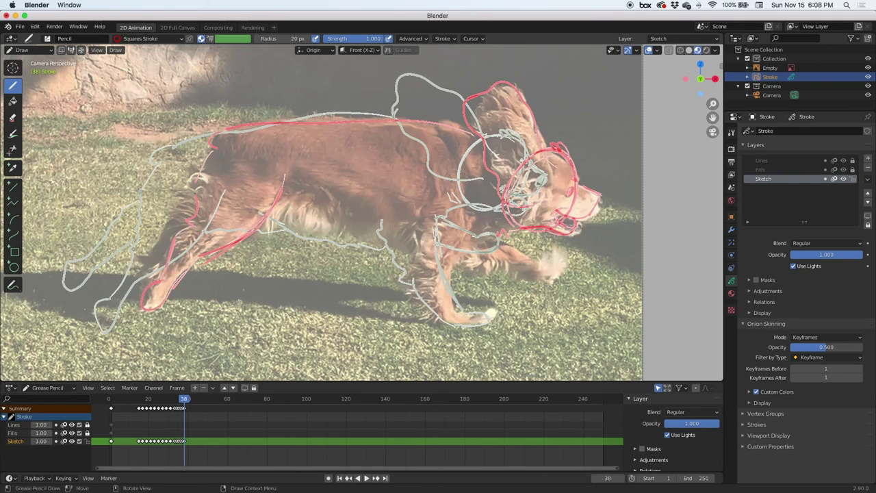
{"action": "left_click_drag", "start_coordinate": [204, 174], "coordinate": [189, 220]}
{"action": "left_click_drag", "start_coordinate": [190, 193], "coordinate": [136, 285]}
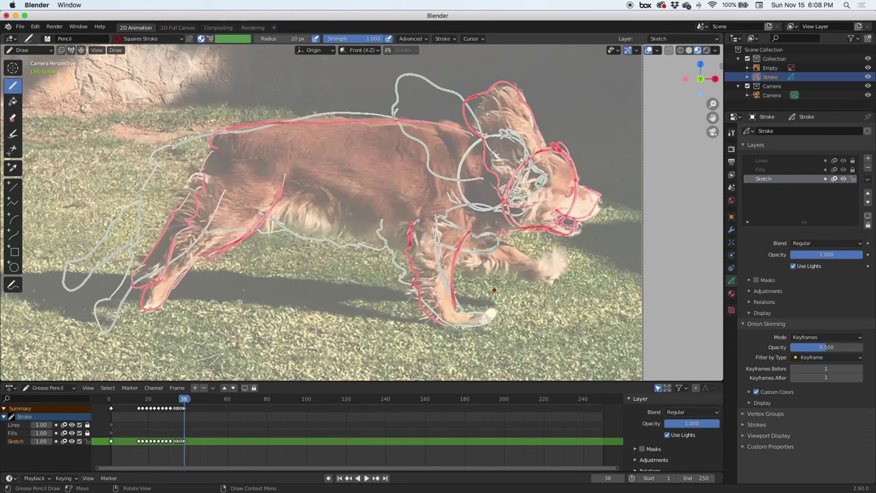
{"action": "left_click_drag", "start_coordinate": [453, 267], "coordinate": [538, 266]}
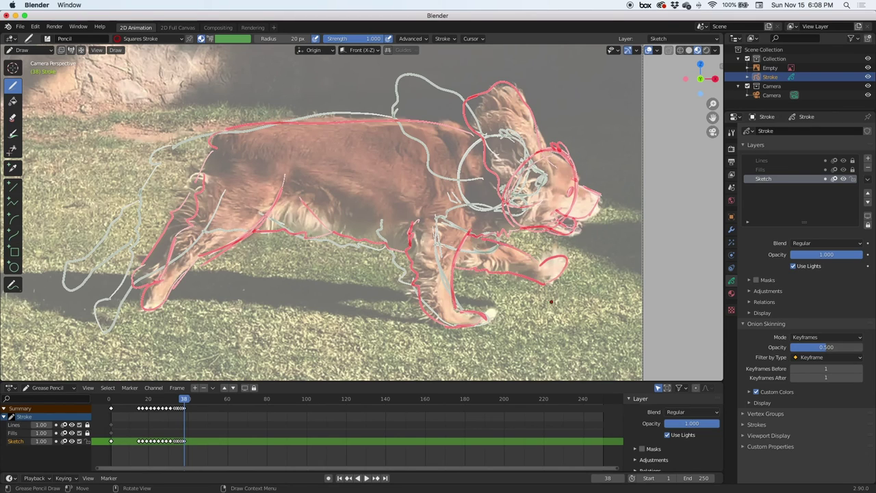
- Move to frame 39 and sketch the visible ear, back line, tail and near hind leg
{"action": "key", "text": "Right"}
{"action": "left_click_drag", "start_coordinate": [639, 123], "coordinate": [640, 220]}
{"action": "left_click_drag", "start_coordinate": [609, 145], "coordinate": [353, 126]}
{"action": "left_click_drag", "start_coordinate": [359, 121], "coordinate": [345, 154]}
{"action": "mouse_move", "coordinate": [414, 169]}
{"action": "left_mouse_down"}
{"action": "mouse_move", "coordinate": [392, 232]}
{"action": "mouse_move", "coordinate": [351, 254]}
{"action": "left_mouse_up"}
{"action": "left_click_drag", "start_coordinate": [347, 259], "coordinate": [335, 192]}
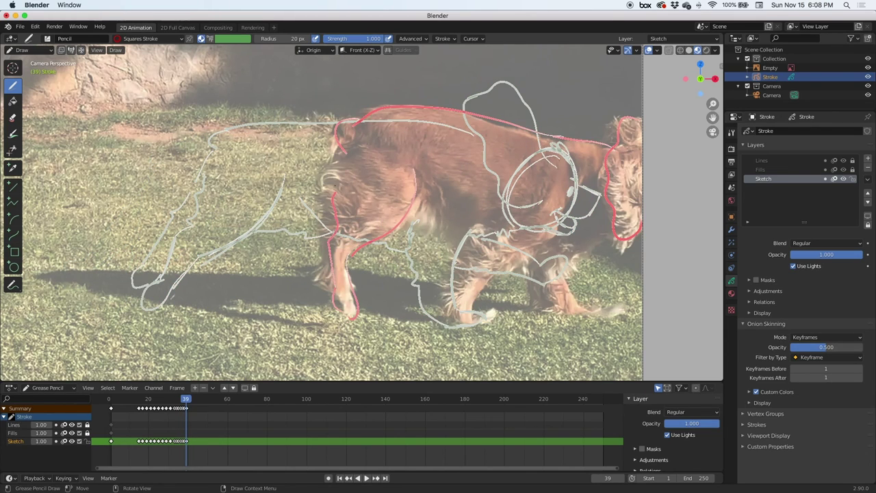
- Sketch the far hind leg, belly and both front legs at frame 39
{"action": "left_click_drag", "start_coordinate": [336, 145], "coordinate": [320, 285]}
{"action": "left_click_drag", "start_coordinate": [453, 269], "coordinate": [489, 318]}
{"action": "left_click_drag", "start_coordinate": [555, 220], "coordinate": [479, 247]}
{"action": "mouse_move", "coordinate": [575, 255]}
{"action": "left_mouse_down"}
{"action": "mouse_move", "coordinate": [606, 239]}
{"action": "mouse_move", "coordinate": [490, 316]}
{"action": "left_mouse_up"}
- Move to frame 40 and sketch the front legs, chest, back line, tail, belly and hind legs within view
{"action": "key", "text": "Right"}
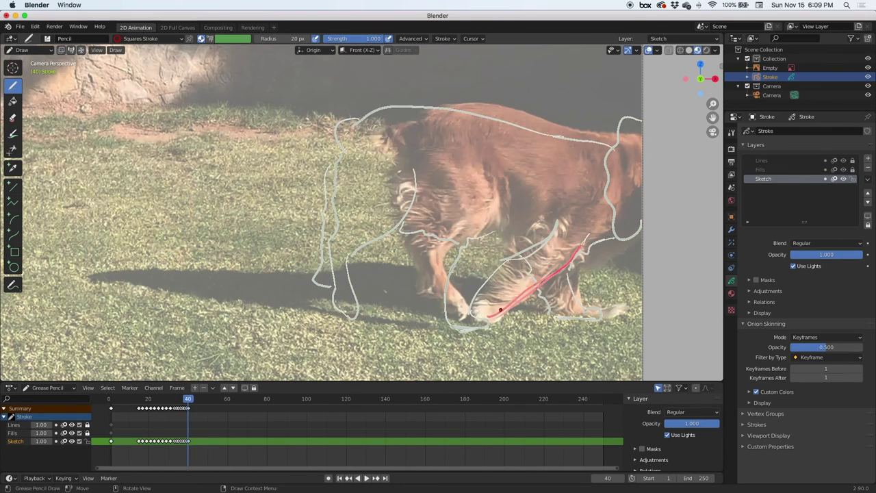
{"action": "left_click_drag", "start_coordinate": [605, 307], "coordinate": [555, 318]}
{"action": "left_click_drag", "start_coordinate": [581, 261], "coordinate": [640, 237]}
{"action": "mouse_move", "coordinate": [643, 133]}
{"action": "left_mouse_down"}
{"action": "mouse_move", "coordinate": [418, 119]}
{"action": "mouse_move", "coordinate": [401, 149]}
{"action": "left_mouse_up"}
{"action": "mouse_move", "coordinate": [487, 171]}
{"action": "left_mouse_down"}
{"action": "mouse_move", "coordinate": [457, 318]}
{"action": "mouse_move", "coordinate": [395, 163]}
{"action": "left_mouse_up"}
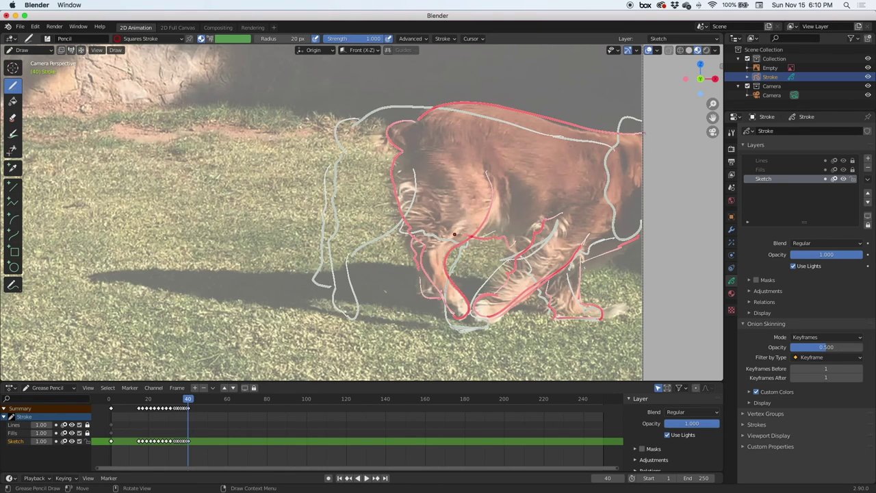
- Move to frame 41 and sketch the dog's back line, rump, tail and hind legs within view
{"action": "key", "text": "Right"}
{"action": "left_click_drag", "start_coordinate": [541, 290], "coordinate": [585, 308]}
{"action": "left_click_drag", "start_coordinate": [556, 176], "coordinate": [556, 286]}
{"action": "left_click_drag", "start_coordinate": [477, 185], "coordinate": [548, 300]}
{"action": "left_click_drag", "start_coordinate": [641, 117], "coordinate": [481, 117]}
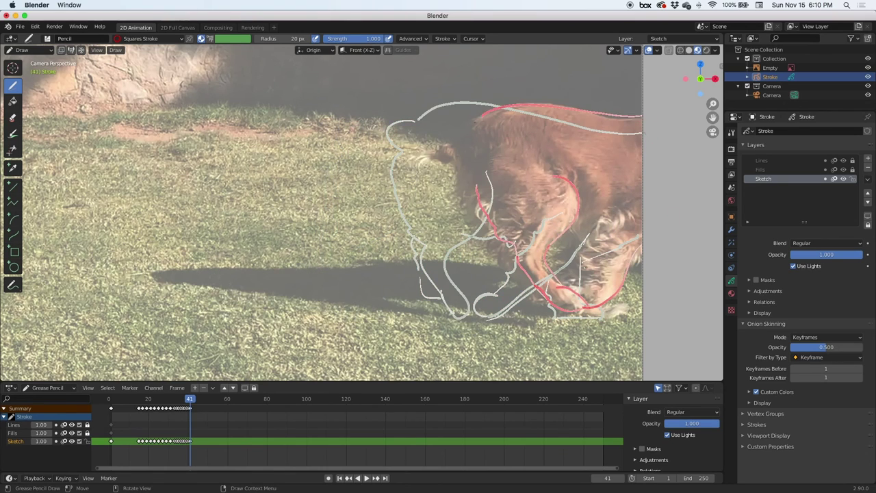
{"action": "left_click_drag", "start_coordinate": [468, 204], "coordinate": [534, 295]}
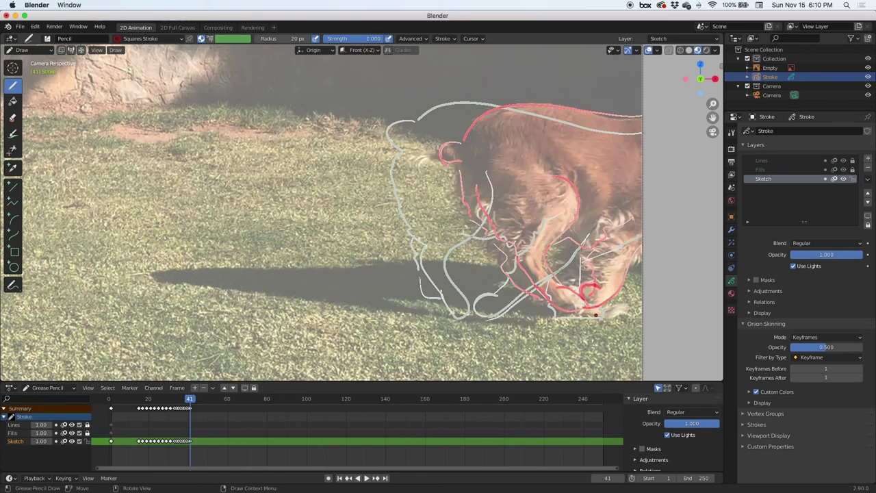
- Move to frame 42 and sketch the back line, tail, rump and hind leg still in view
{"action": "key", "text": "Right"}
{"action": "left_click_drag", "start_coordinate": [642, 108], "coordinate": [533, 226]}
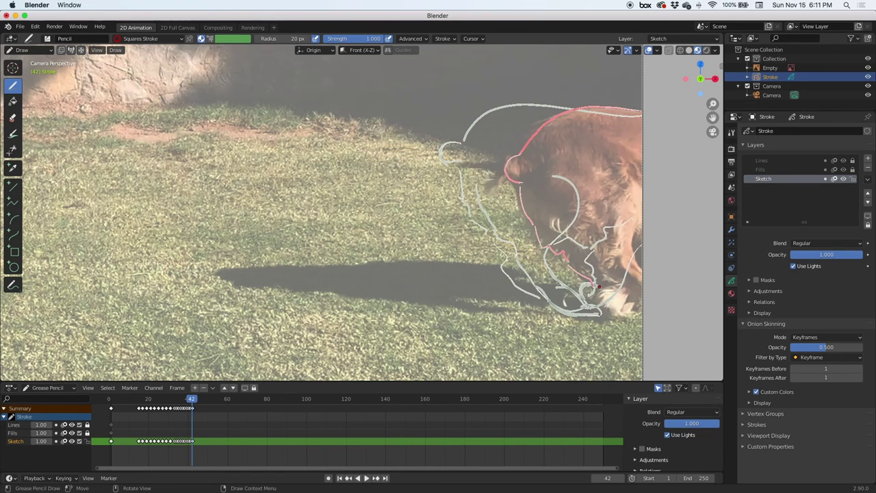
{"action": "left_click_drag", "start_coordinate": [599, 286], "coordinate": [640, 309]}
- Sketch the last visible parts of the dog's tail, rump and hind legs from frame 43 on, advancing to frame 46
{"action": "key", "text": "Right"}
{"action": "left_click_drag", "start_coordinate": [645, 143], "coordinate": [618, 216]}
{"action": "left_click_drag", "start_coordinate": [625, 224], "coordinate": [640, 312]}
{"action": "key", "text": "Right"}
{"action": "left_click_drag", "start_coordinate": [642, 250], "coordinate": [643, 307]}
{"action": "key", "text": "Right"}
{"action": "key", "text": "Right"}
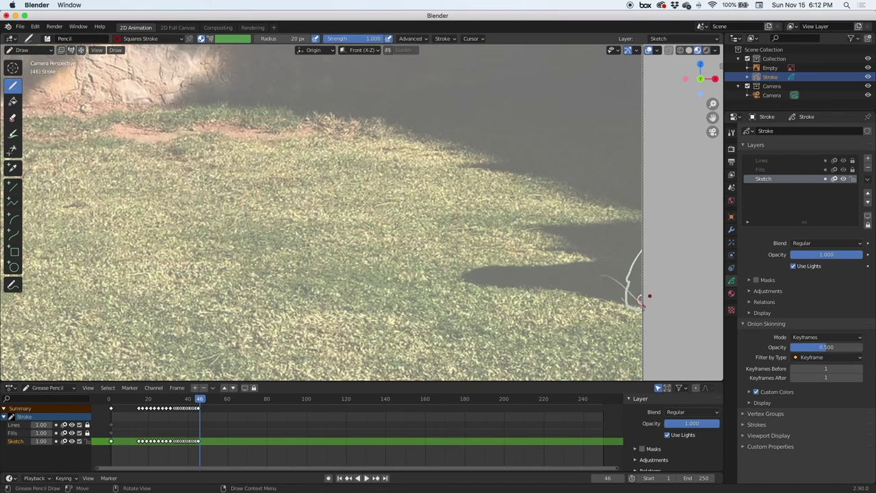
- Hide the video reference Empty and set the animation's end frame to 48
{"action": "scroll", "coordinate": [649, 296], "scroll_direction": "down", "scroll_amount": 6}
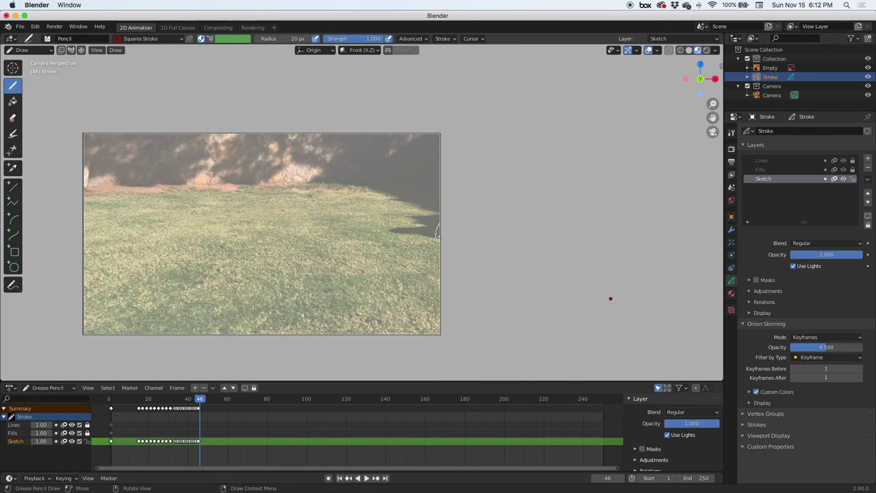
{"action": "middle_click_drag", "start_coordinate": [140, 276], "coordinate": [354, 237], "text": "shift"}
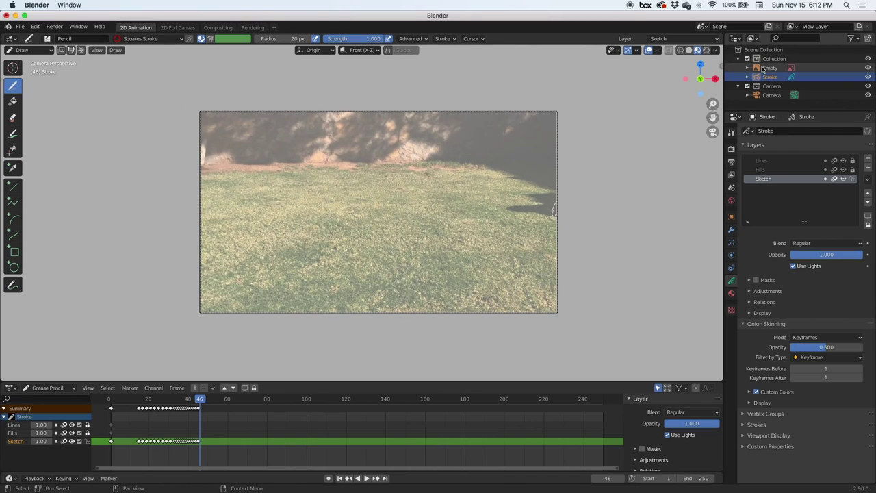
{"action": "left_click", "coordinate": [868, 69]}
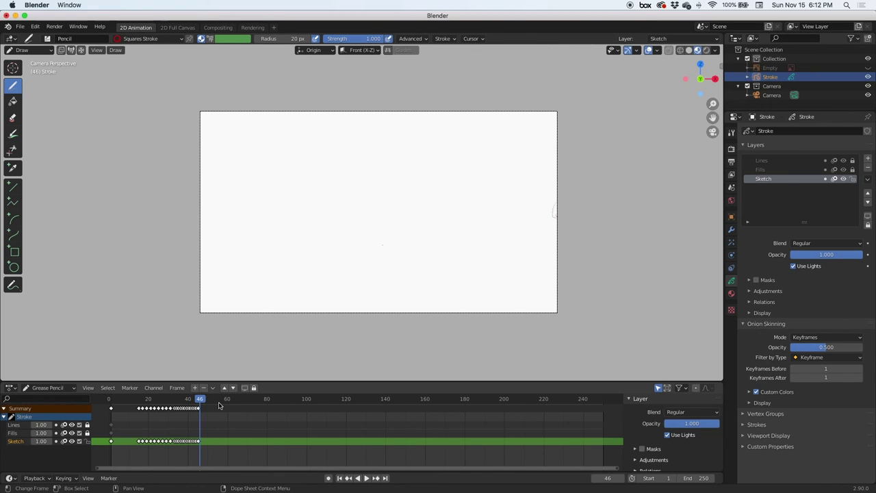
{"action": "left_click", "coordinate": [700, 478]}
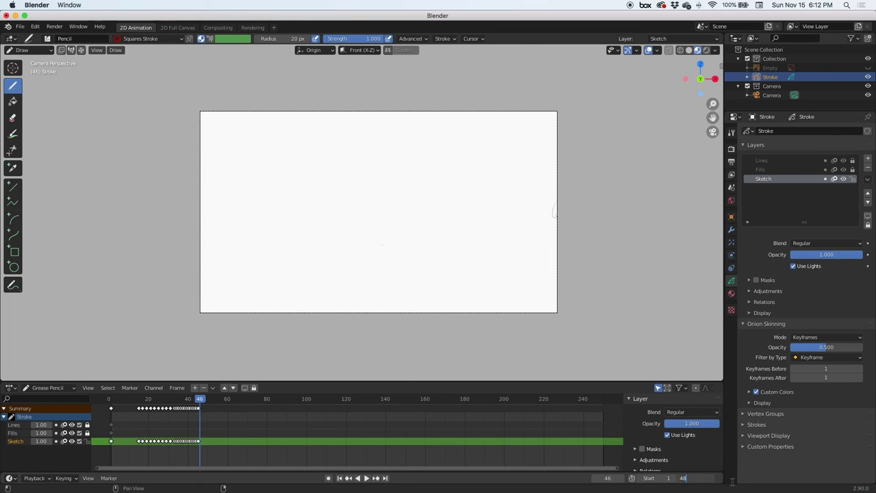
{"action": "type", "text": "48"}
{"action": "key", "text": "Return"}
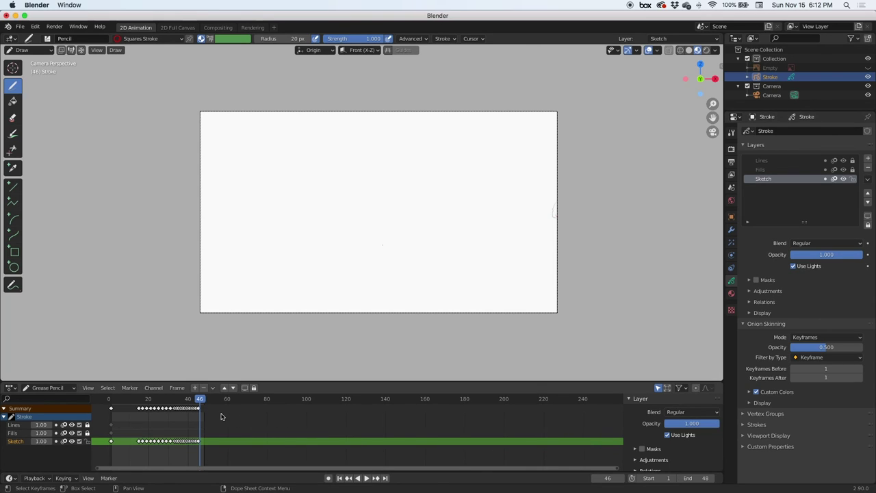
- Play back the sketched run and scrub back to frame 15
{"action": "key", "text": "space"}
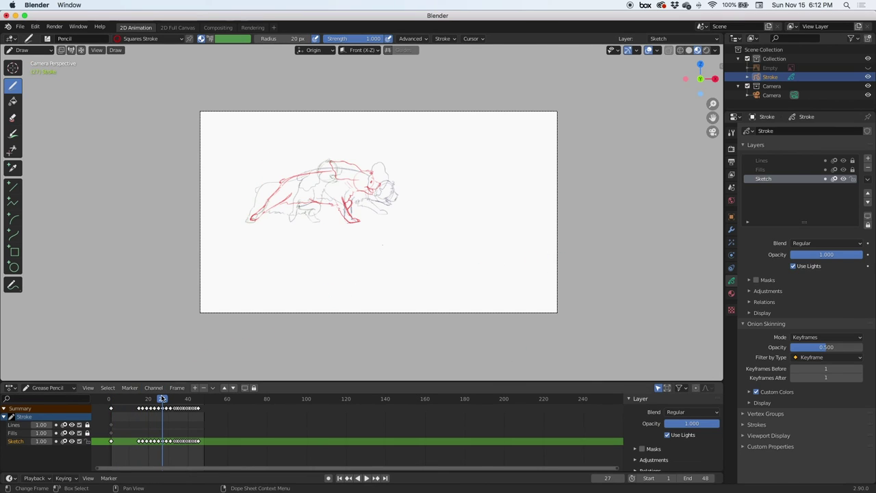
{"action": "mouse_move", "coordinate": [162, 399]}
{"action": "left_mouse_down"}
{"action": "mouse_move", "coordinate": [126, 399]}
{"action": "mouse_move", "coordinate": [140, 399]}
{"action": "left_mouse_up"}
{"action": "left_click", "coordinate": [137, 399]}
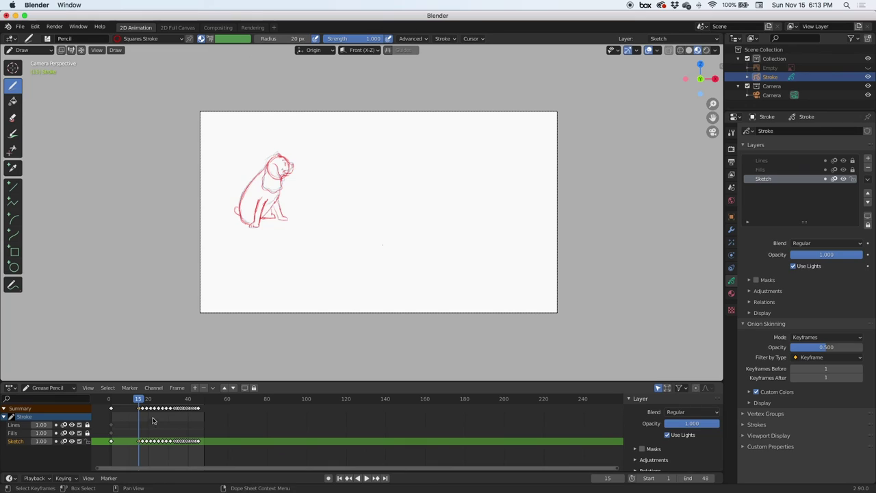
- Copy the Sketch layer's sitting-dog keyframe from frame 15 to frame 1
{"action": "left_click", "coordinate": [110, 400]}
{"action": "left_click_drag", "start_coordinate": [110, 400], "coordinate": [112, 400]}
{"action": "left_click", "coordinate": [112, 400]}
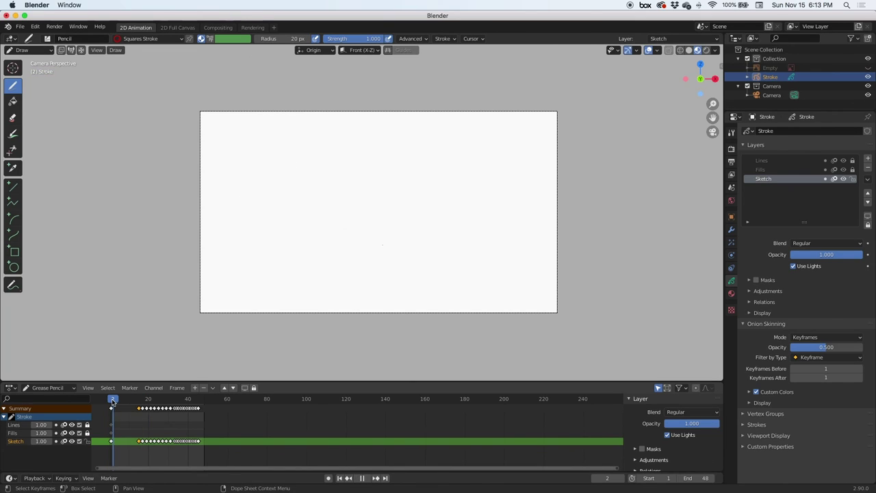
{"action": "left_click", "coordinate": [107, 400]}
{"action": "key", "text": "Right"}
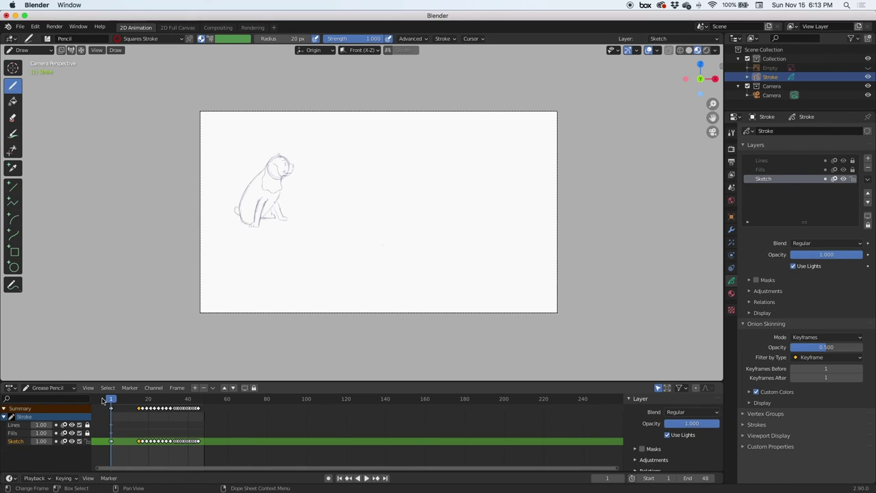
{"action": "left_click", "coordinate": [110, 442]}
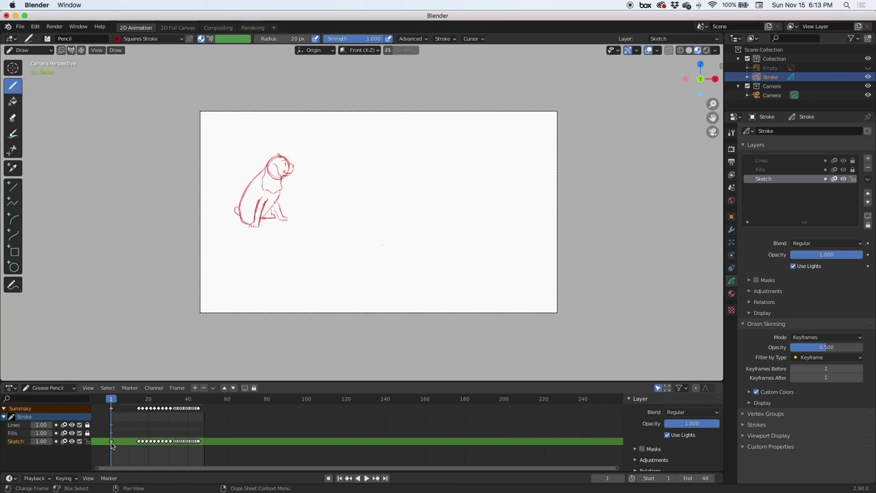
- Play the animation from frame 1 to check the sitting pose and the run, then stop playback
{"action": "mouse_move", "coordinate": [109, 399]}
{"action": "left_mouse_down"}
{"action": "mouse_move", "coordinate": [129, 401]}
{"action": "mouse_move", "coordinate": [110, 400]}
{"action": "left_mouse_up"}
{"action": "key", "text": "space"}
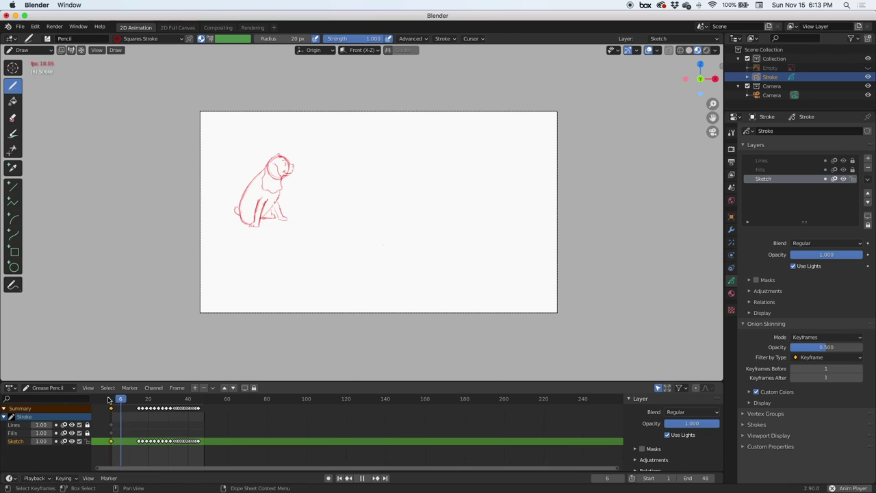
{"action": "key", "text": "space"}
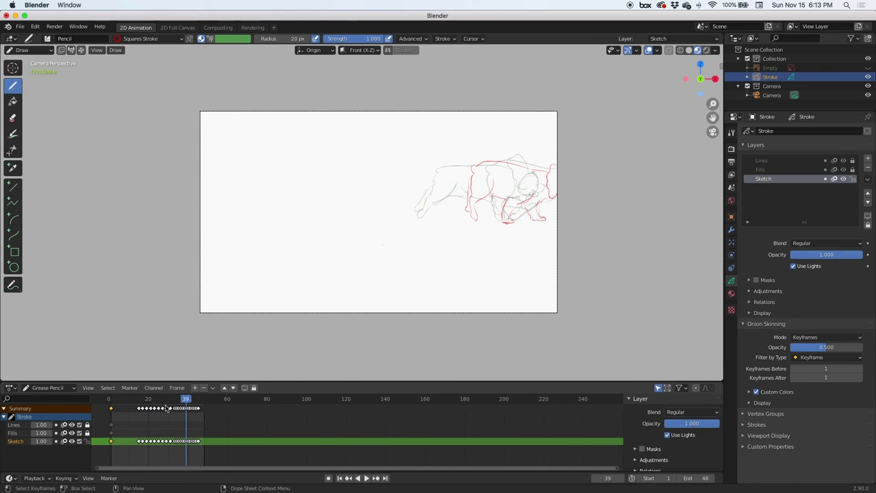
- Show the video reference again and sketch the wall's base line behind the dog on the drawings up to frame 19
{"action": "left_click", "coordinate": [868, 68]}
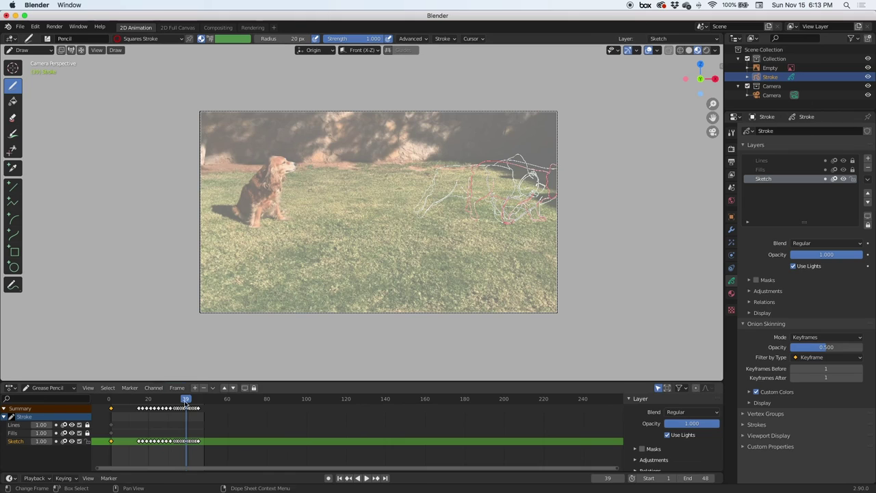
{"action": "key", "text": "space"}
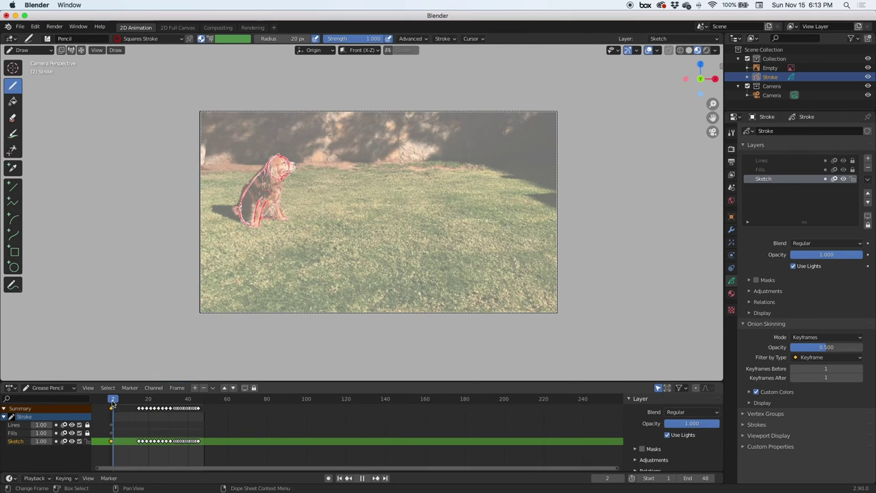
{"action": "key", "text": "space"}
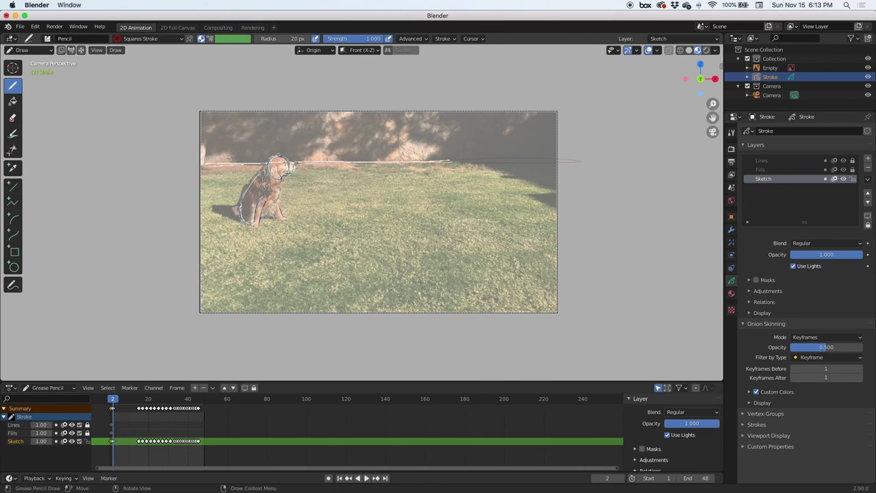
{"action": "key", "text": "Up"}
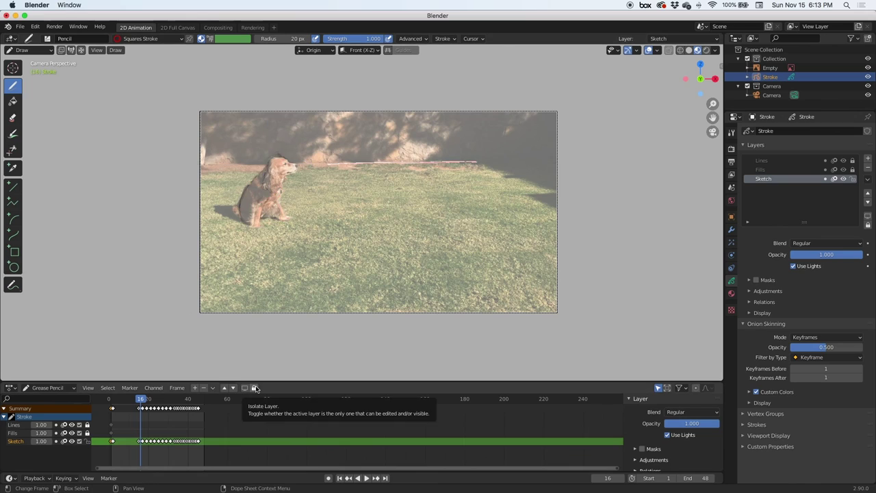
{"action": "key", "text": "Right"}
{"action": "key", "text": "Right"}
{"action": "key", "text": "Right"}
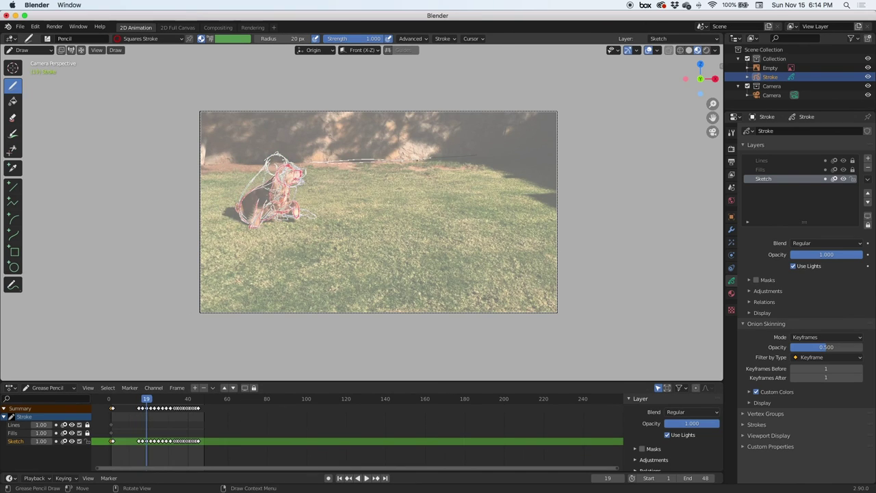
- Continue sketching the wall's base line around the dog on the drawings up to frame 28
{"action": "key", "text": "Right"}
{"action": "key", "text": "Right"}
{"action": "key", "text": "Right"}
{"action": "key", "text": "Right"}
{"action": "key", "text": "Right"}
{"action": "key", "text": "Right"}
{"action": "key", "text": "Right"}
{"action": "key", "text": "Right"}
{"action": "key", "text": "Right"}
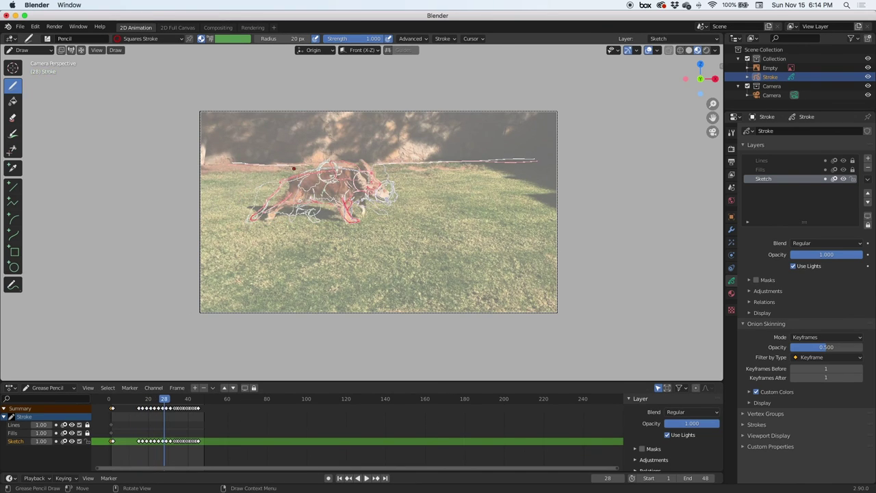
- Sketch the wall's base line on either side of the dog on the drawings up to frame 34
{"action": "key", "text": "Right"}
{"action": "key", "text": "Right"}
{"action": "key", "text": "Right"}
{"action": "key", "text": "Right"}
{"action": "key", "text": "Right"}
{"action": "key", "text": "Right"}
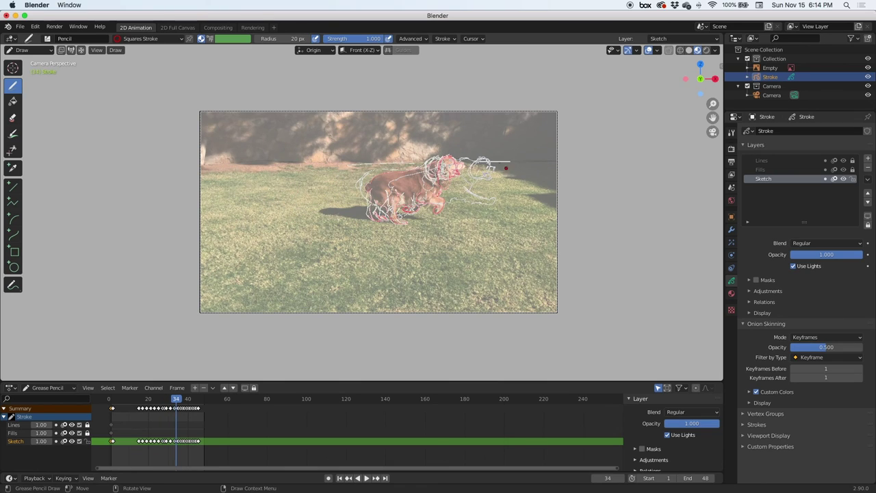
- Sketch the wall's base line behind the dog on the drawings up to frame 40
{"action": "key", "text": "Right"}
{"action": "key", "text": "Right"}
{"action": "key", "text": "Right"}
{"action": "key", "text": "Right"}
{"action": "key", "text": "Right"}
{"action": "key", "text": "Right"}
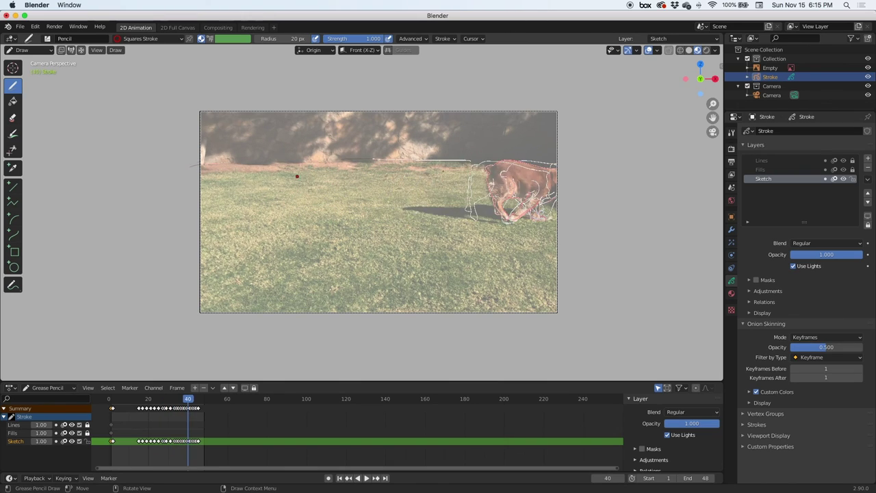
- Sketch the wall's base line across the remaining drawings after frame 40 and hide the video reference
{"action": "key", "text": "Right"}
{"action": "key", "text": "Right"}
{"action": "key", "text": "Right"}
{"action": "key", "text": "Right"}
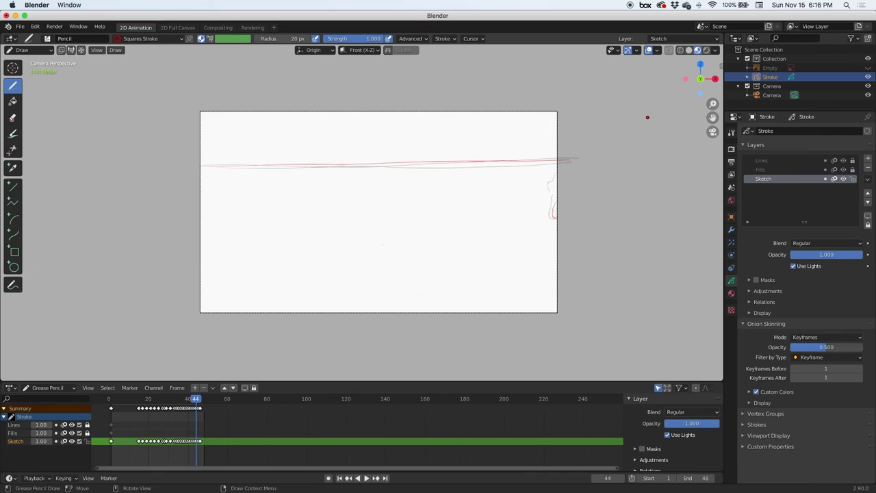
- Play back the animation with the wall line and return to frame 1
{"action": "key", "text": "space"}
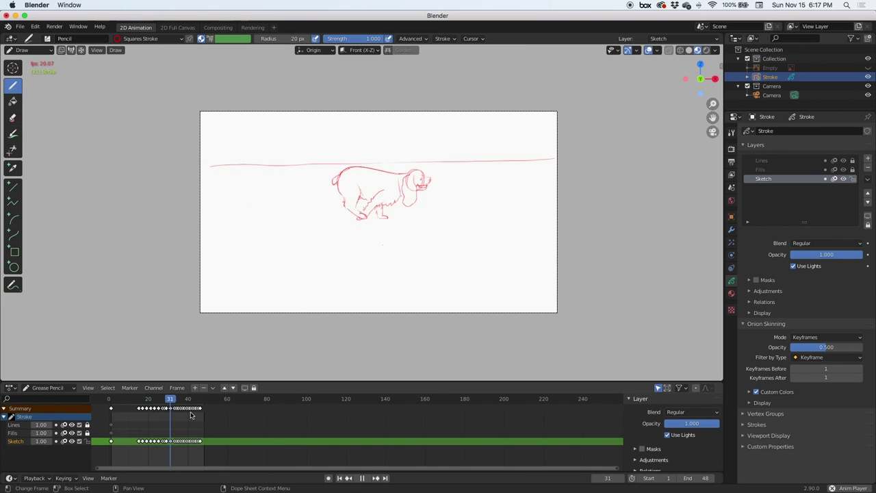
{"action": "key", "text": "space"}
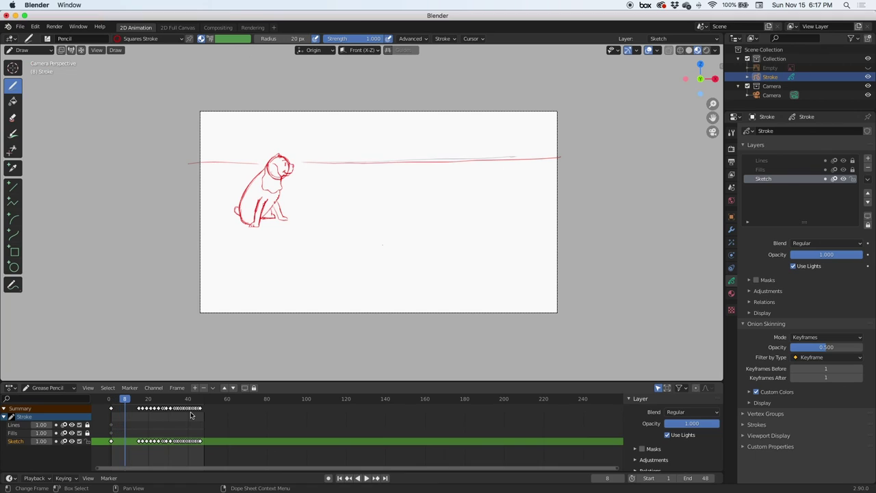
{"action": "key", "text": "Left"}
{"action": "key", "text": "Left"}
{"action": "key", "text": "Left"}
{"action": "key", "text": "Left"}
{"action": "key", "text": "Left"}
{"action": "key", "text": "Left"}
{"action": "key", "text": "Left"}
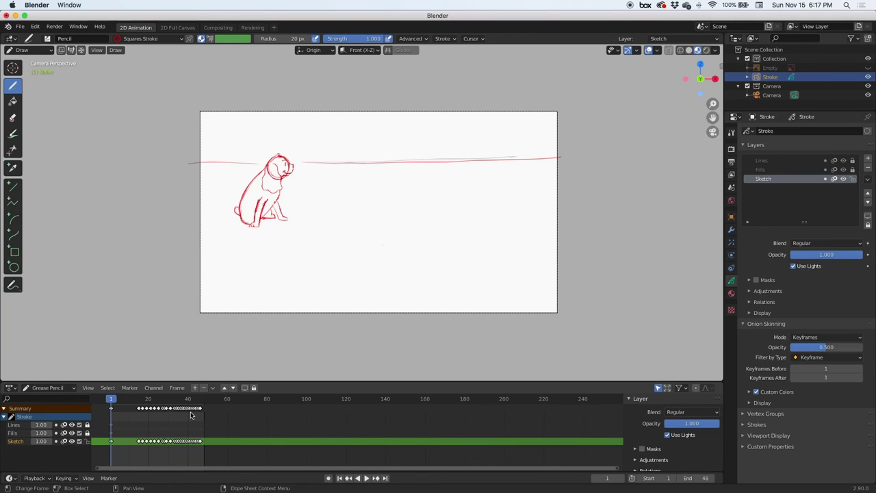
- Unlock the Lines layer, lock the Sketch layer and make Lines the active layer
{"action": "left_click", "coordinate": [851, 160]}
{"action": "left_click", "coordinate": [852, 178]}
{"action": "left_click", "coordinate": [786, 162]}
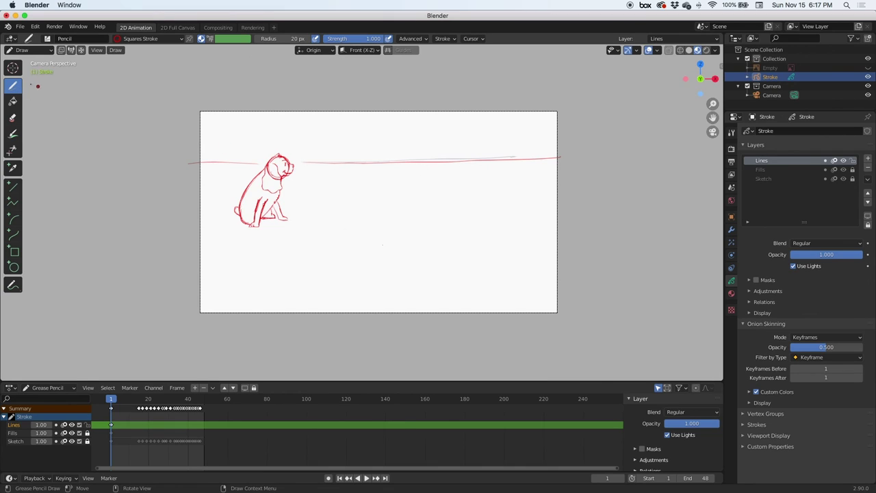
- Switch the drawing brush to Pen and the stroke material to Solid Stroke
{"action": "left_click", "coordinate": [55, 40]}
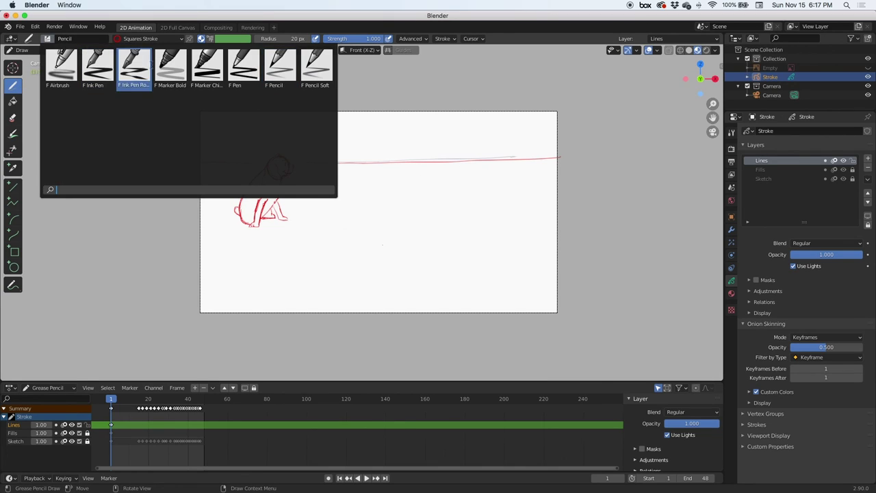
{"action": "left_click", "coordinate": [243, 65]}
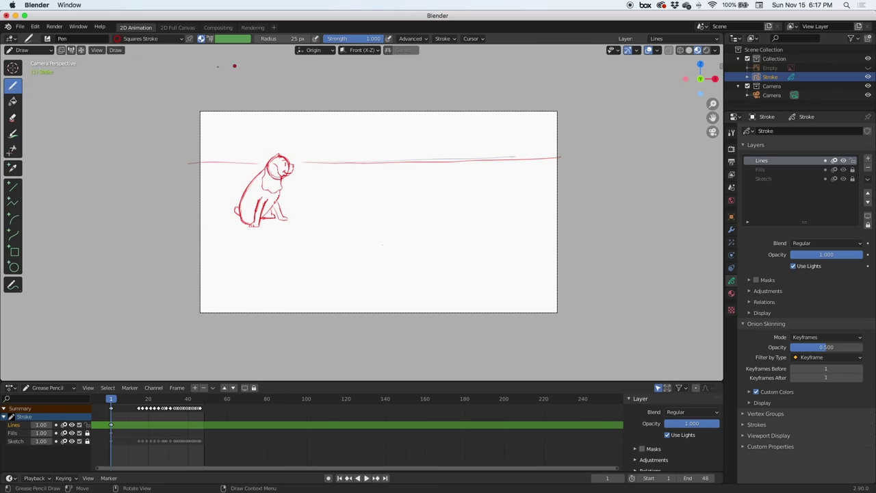
{"action": "left_click", "coordinate": [166, 39]}
{"action": "left_click", "coordinate": [115, 59]}
- Lower the Sketch layer's opacity to about 0.31
{"action": "mouse_move", "coordinate": [272, 196]}
{"action": "middle_mouse_down", "text": "shift"}
{"action": "mouse_move", "coordinate": [292, 207]}
{"action": "mouse_move", "coordinate": [602, 137]}
{"action": "middle_mouse_up", "text": "shift"}
{"action": "middle_click_drag", "start_coordinate": [241, 213], "coordinate": [312, 248], "text": "shift"}
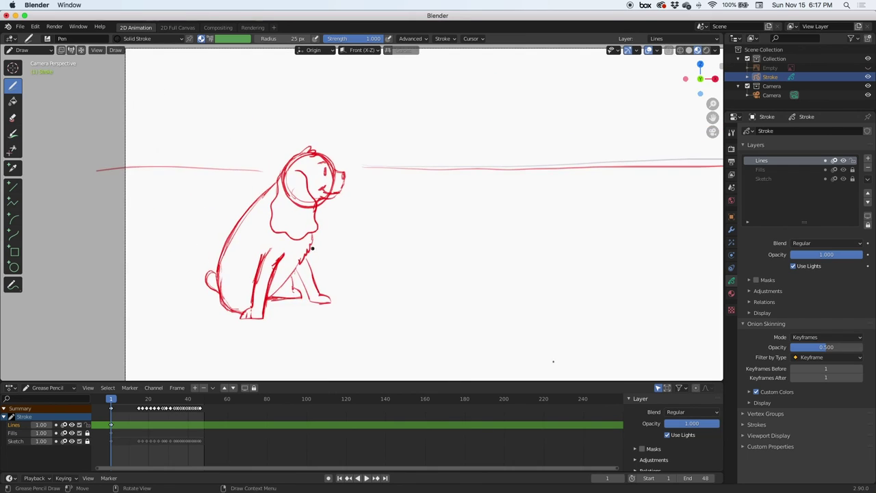
{"action": "scroll", "coordinate": [312, 247], "scroll_direction": "up", "scroll_amount": 2}
{"action": "left_click", "coordinate": [784, 179]}
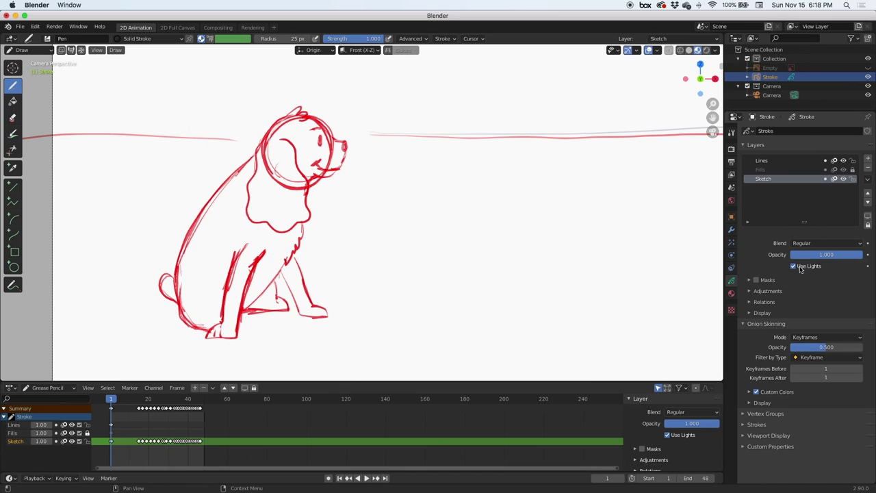
{"action": "left_click_drag", "start_coordinate": [854, 257], "coordinate": [817, 259]}
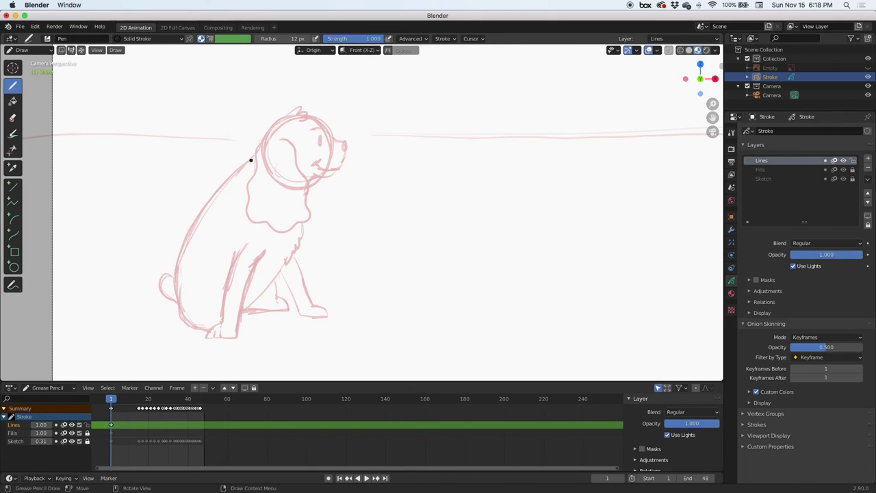
- Ink the dog's back, ear, muzzle and head outline over the sketch on frame 1
{"action": "mouse_move", "coordinate": [254, 152]}
{"action": "left_mouse_down"}
{"action": "mouse_move", "coordinate": [183, 233]}
{"action": "mouse_move", "coordinate": [176, 300]}
{"action": "mouse_move", "coordinate": [196, 329]}
{"action": "left_mouse_up"}
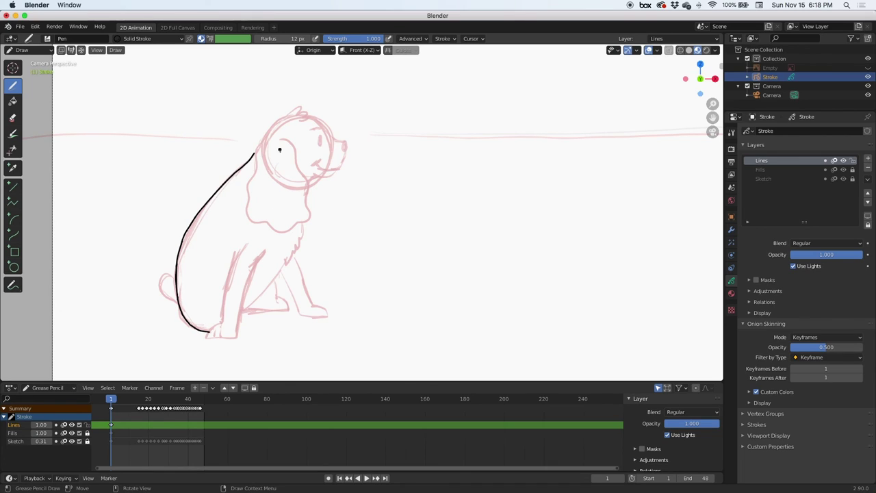
{"action": "mouse_move", "coordinate": [257, 152]}
{"action": "left_mouse_down"}
{"action": "mouse_move", "coordinate": [247, 220]}
{"action": "mouse_move", "coordinate": [271, 226]}
{"action": "left_mouse_up"}
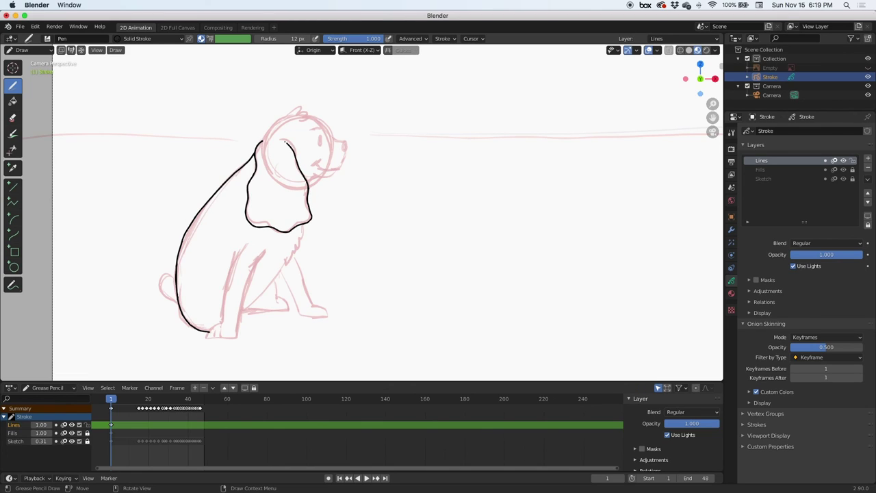
{"action": "left_click_drag", "start_coordinate": [279, 141], "coordinate": [285, 138]}
{"action": "left_click_drag", "start_coordinate": [336, 169], "coordinate": [314, 178]}
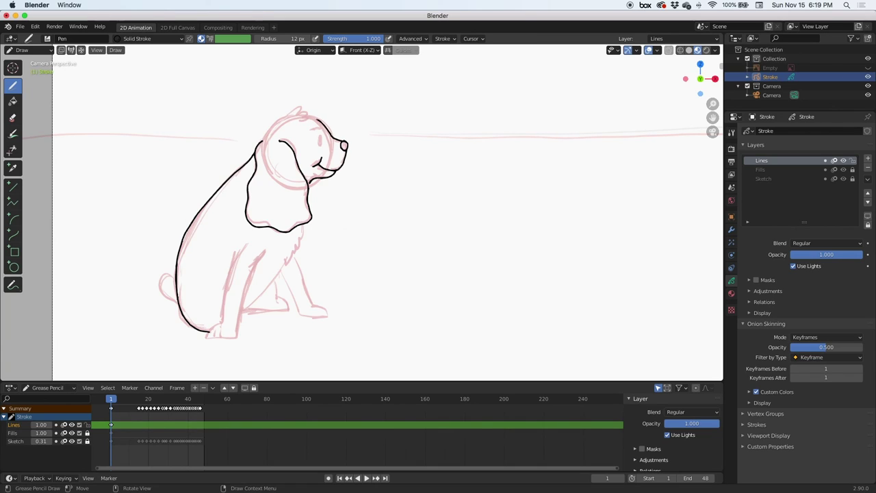
{"action": "left_click_drag", "start_coordinate": [289, 116], "coordinate": [264, 140]}
- Ink the ragged chest, both front legs with paws and the hind foot on frame 1
{"action": "left_click_drag", "start_coordinate": [303, 231], "coordinate": [295, 254]}
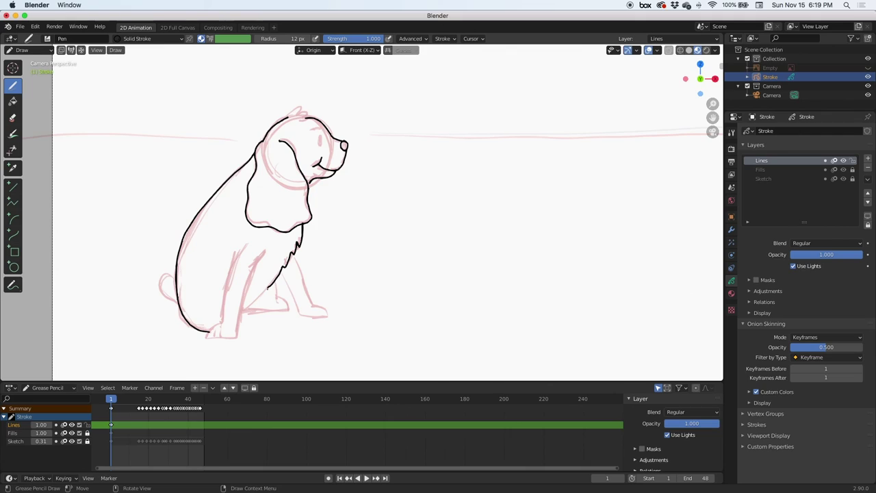
{"action": "left_click_drag", "start_coordinate": [267, 288], "coordinate": [284, 310]}
{"action": "left_click_drag", "start_coordinate": [279, 280], "coordinate": [277, 290]}
{"action": "left_click_drag", "start_coordinate": [262, 253], "coordinate": [238, 337]}
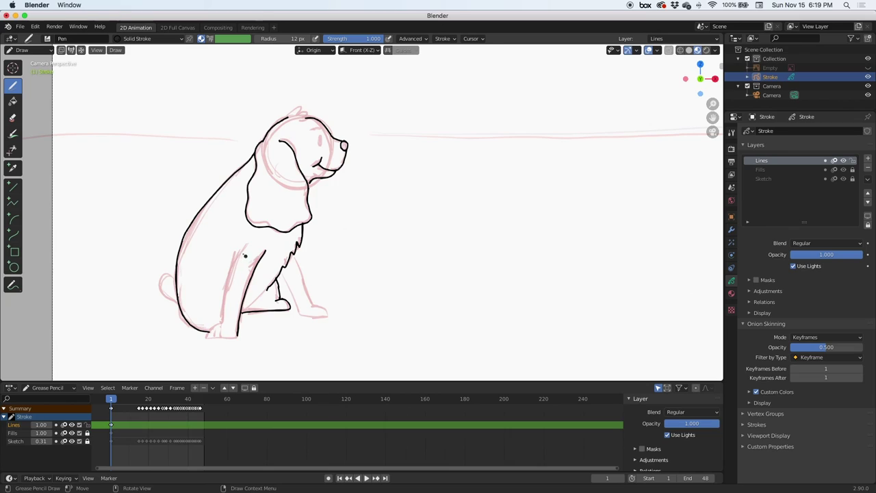
{"action": "mouse_move", "coordinate": [245, 247]}
{"action": "left_mouse_down"}
{"action": "mouse_move", "coordinate": [208, 335]}
{"action": "mouse_move", "coordinate": [223, 337]}
{"action": "left_mouse_up"}
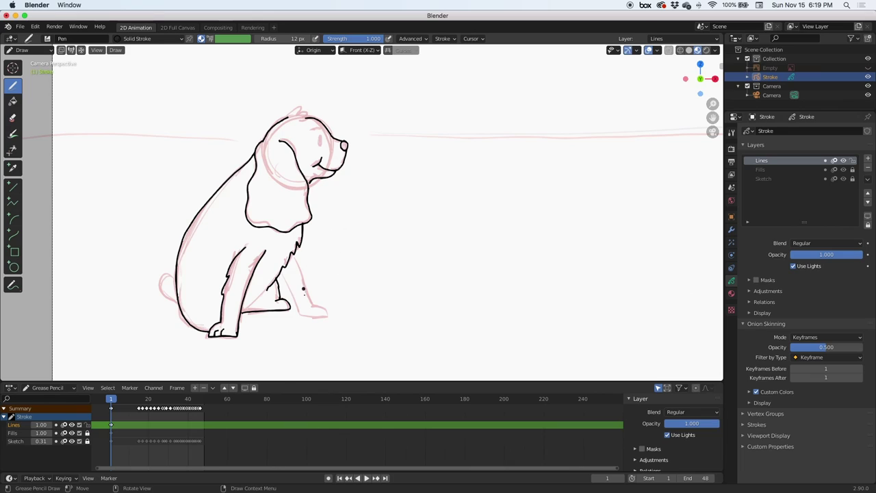
{"action": "left_click_drag", "start_coordinate": [279, 273], "coordinate": [300, 315]}
{"action": "left_click_drag", "start_coordinate": [296, 256], "coordinate": [315, 306]}
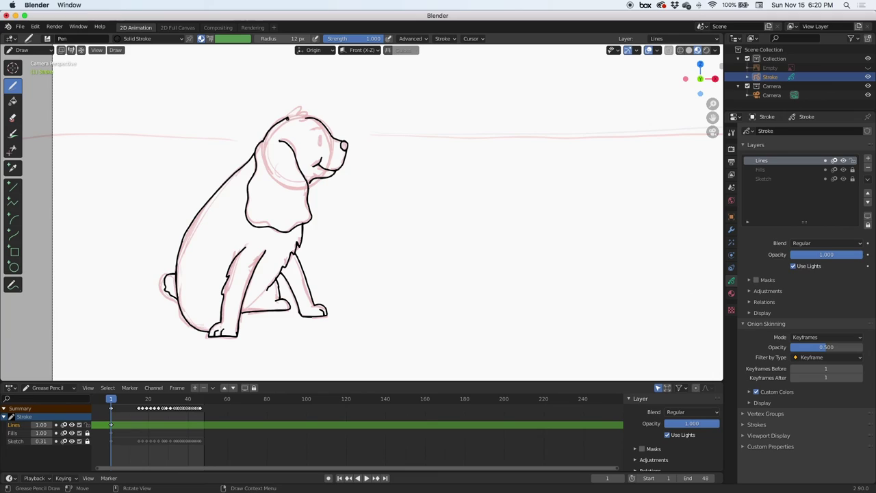
- Add the head tuft, eye and eyebrow on frame 1 and refine the near front leg's furry edge
{"action": "mouse_move", "coordinate": [290, 115]}
{"action": "left_mouse_down"}
{"action": "mouse_move", "coordinate": [301, 107]}
{"action": "mouse_move", "coordinate": [306, 113]}
{"action": "left_mouse_up"}
{"action": "left_click_drag", "start_coordinate": [320, 134], "coordinate": [323, 144]}
{"action": "left_click_drag", "start_coordinate": [318, 129], "coordinate": [321, 128]}
{"action": "left_click_drag", "start_coordinate": [244, 244], "coordinate": [223, 286]}
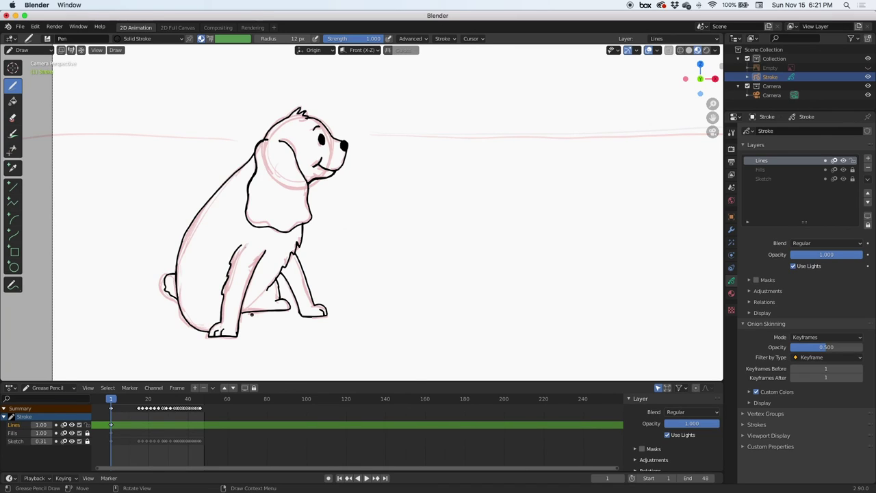
- On frame 17, ink the back of the head, back, near front leg with paw, haunch and tail
{"action": "key", "text": "space"}
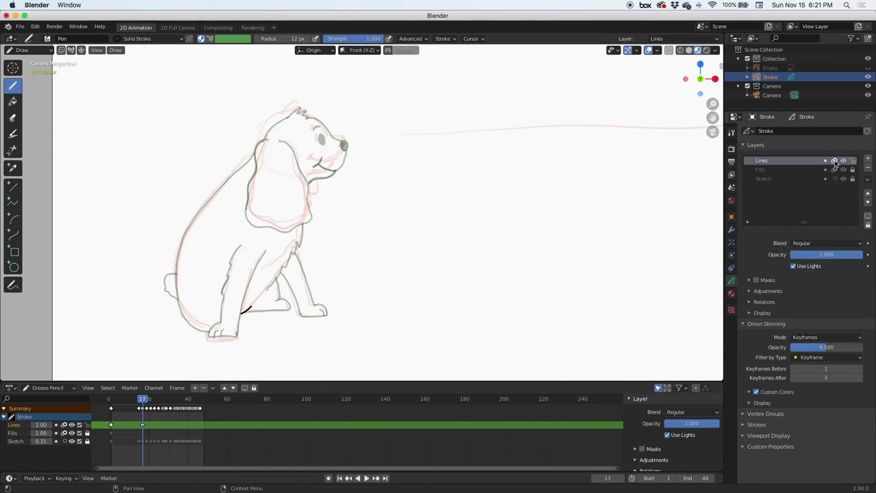
{"action": "mouse_move", "coordinate": [282, 112]}
{"action": "left_mouse_down"}
{"action": "mouse_move", "coordinate": [243, 162]}
{"action": "mouse_move", "coordinate": [194, 321]}
{"action": "left_mouse_up"}
{"action": "left_click_drag", "start_coordinate": [239, 249], "coordinate": [222, 326]}
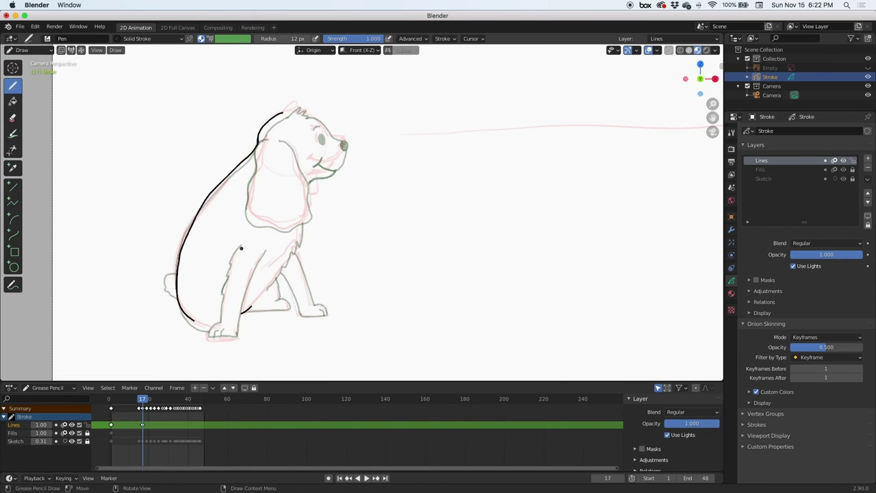
{"action": "left_click_drag", "start_coordinate": [243, 244], "coordinate": [220, 323]}
{"action": "left_click_drag", "start_coordinate": [267, 249], "coordinate": [239, 335]}
{"action": "mouse_move", "coordinate": [219, 322]}
{"action": "left_mouse_down"}
{"action": "mouse_move", "coordinate": [236, 336]}
{"action": "mouse_move", "coordinate": [213, 336]}
{"action": "left_mouse_up"}
{"action": "mouse_move", "coordinate": [223, 328]}
{"action": "left_mouse_down"}
{"action": "mouse_move", "coordinate": [220, 335]}
{"action": "mouse_move", "coordinate": [178, 305]}
{"action": "left_mouse_up"}
{"action": "mouse_move", "coordinate": [176, 274]}
{"action": "left_mouse_down"}
{"action": "mouse_move", "coordinate": [166, 290]}
{"action": "mouse_move", "coordinate": [177, 297]}
{"action": "left_mouse_up"}
- Erase the misplaced back and haunch lines on frame 17 in Point mode and redraw the back with the Pen
{"action": "left_click", "coordinate": [12, 118]}
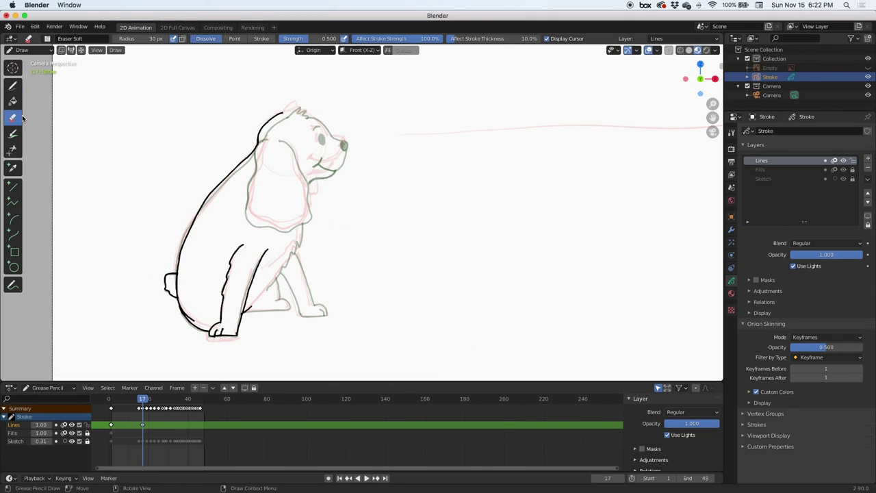
{"action": "left_click", "coordinate": [234, 39]}
{"action": "left_click_drag", "start_coordinate": [283, 113], "coordinate": [204, 213]}
{"action": "left_click_drag", "start_coordinate": [198, 314], "coordinate": [185, 333]}
{"action": "left_click", "coordinate": [12, 86]}
{"action": "left_click_drag", "start_coordinate": [254, 153], "coordinate": [188, 234]}
- Ink the nose, mouth, jaw, ear, eye and brow of the dog's head on frame 17
{"action": "left_click_drag", "start_coordinate": [345, 138], "coordinate": [311, 157]}
{"action": "left_click_drag", "start_coordinate": [314, 154], "coordinate": [309, 159]}
{"action": "mouse_move", "coordinate": [344, 137]}
{"action": "left_mouse_down"}
{"action": "mouse_move", "coordinate": [299, 110]}
{"action": "mouse_move", "coordinate": [258, 151]}
{"action": "mouse_move", "coordinate": [297, 164]}
{"action": "mouse_move", "coordinate": [288, 146]}
{"action": "left_mouse_up"}
{"action": "key", "text": "ctrl+z"}
{"action": "left_click_drag", "start_coordinate": [333, 159], "coordinate": [310, 178]}
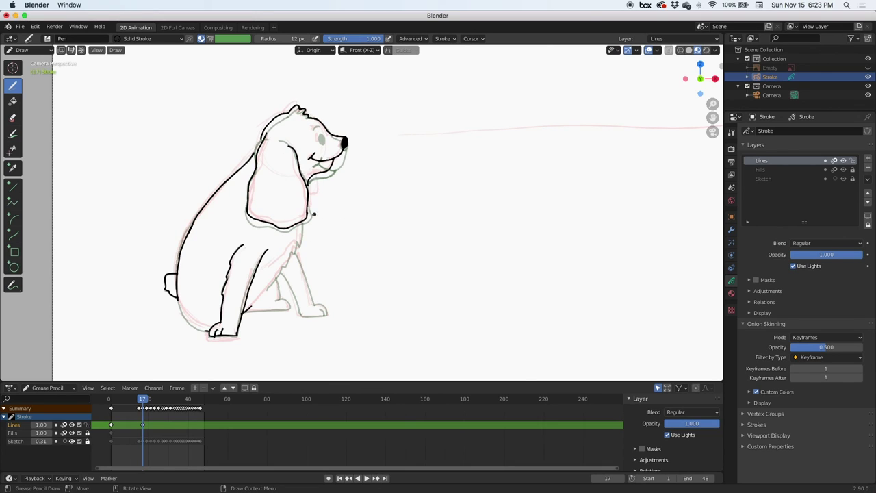
{"action": "mouse_move", "coordinate": [321, 133]}
{"action": "left_mouse_down"}
{"action": "mouse_move", "coordinate": [320, 141]}
{"action": "mouse_move", "coordinate": [318, 126]}
{"action": "left_mouse_up"}
- Ink the far front leg, hind foot, chest fur and lower haunch on frame 17
{"action": "left_click_drag", "start_coordinate": [298, 251], "coordinate": [313, 303]}
{"action": "left_click_drag", "start_coordinate": [283, 267], "coordinate": [299, 314]}
{"action": "left_click_drag", "start_coordinate": [276, 280], "coordinate": [289, 309]}
{"action": "mouse_move", "coordinate": [303, 221]}
{"action": "left_mouse_down"}
{"action": "mouse_move", "coordinate": [295, 252]}
{"action": "mouse_move", "coordinate": [266, 290]}
{"action": "left_mouse_up"}
{"action": "mouse_move", "coordinate": [313, 303]}
{"action": "left_mouse_down"}
{"action": "mouse_move", "coordinate": [327, 313]}
{"action": "mouse_move", "coordinate": [300, 315]}
{"action": "left_mouse_up"}
{"action": "left_click_drag", "start_coordinate": [177, 295], "coordinate": [208, 332]}
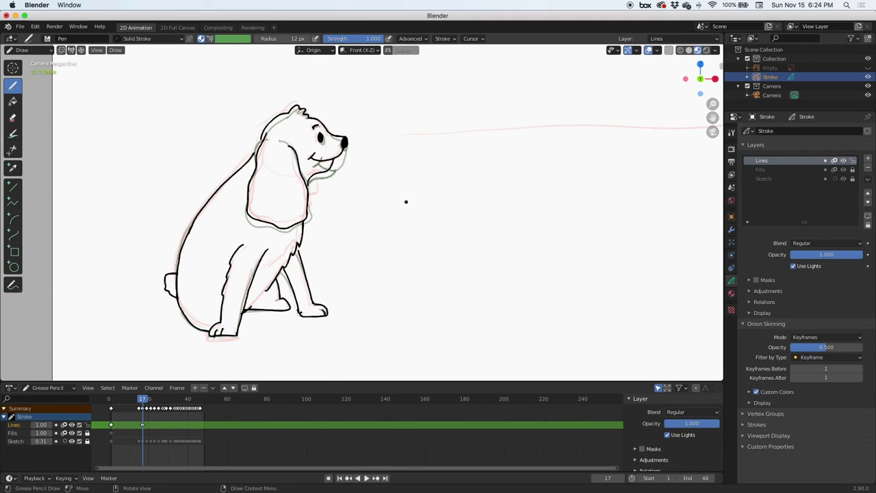
- Turn off onion skinning on Lines, hide Sketch, ink the back of the neck and compare neighbouring frames
{"action": "left_click", "coordinate": [834, 160]}
{"action": "left_click", "coordinate": [843, 179]}
{"action": "left_click_drag", "start_coordinate": [266, 134], "coordinate": [253, 157]}
{"action": "key", "text": "Left"}
{"action": "key", "text": "Right"}
{"action": "key", "text": "Right"}
{"action": "key", "text": "Left"}
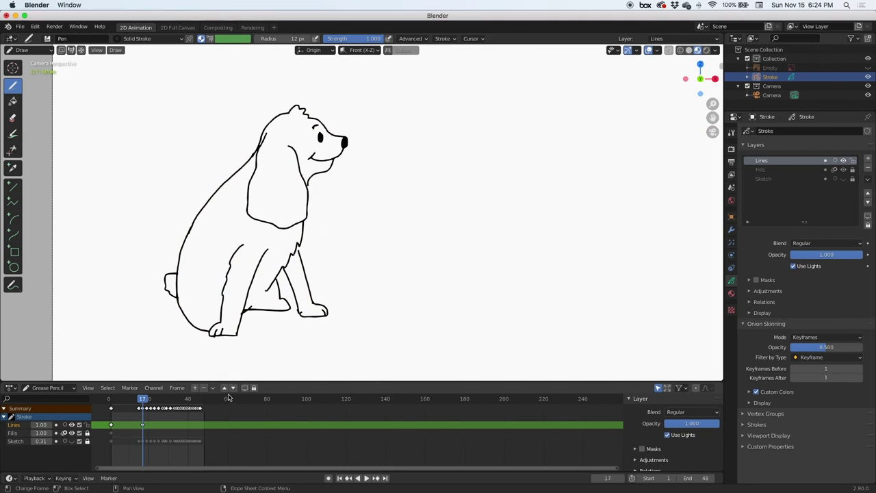
- On frame 19, ink the chest, raised front leg, near front leg, haunch and back
{"action": "key", "text": "Up"}
{"action": "mouse_move", "coordinate": [362, 192]}
{"action": "left_mouse_down"}
{"action": "mouse_move", "coordinate": [335, 210]}
{"action": "mouse_move", "coordinate": [312, 274]}
{"action": "mouse_move", "coordinate": [342, 291]}
{"action": "mouse_move", "coordinate": [303, 292]}
{"action": "left_mouse_up"}
{"action": "left_click_drag", "start_coordinate": [312, 273], "coordinate": [240, 325]}
{"action": "mouse_move", "coordinate": [268, 250]}
{"action": "left_mouse_down"}
{"action": "mouse_move", "coordinate": [245, 299]}
{"action": "mouse_move", "coordinate": [209, 333]}
{"action": "left_mouse_up"}
{"action": "left_click_drag", "start_coordinate": [242, 246], "coordinate": [221, 335]}
{"action": "mouse_move", "coordinate": [210, 332]}
{"action": "left_mouse_down"}
{"action": "mouse_move", "coordinate": [178, 263]}
{"action": "mouse_move", "coordinate": [284, 176]}
{"action": "left_mouse_up"}
- Ink the jaw, nose, head outline and long ear on frame 19
{"action": "mouse_move", "coordinate": [371, 168]}
{"action": "left_mouse_down"}
{"action": "mouse_move", "coordinate": [360, 186]}
{"action": "mouse_move", "coordinate": [340, 189]}
{"action": "left_mouse_up"}
{"action": "left_click_drag", "start_coordinate": [369, 162], "coordinate": [369, 170]}
{"action": "mouse_move", "coordinate": [368, 160]}
{"action": "left_mouse_down"}
{"action": "mouse_move", "coordinate": [325, 139]}
{"action": "mouse_move", "coordinate": [312, 148]}
{"action": "left_mouse_up"}
{"action": "mouse_move", "coordinate": [311, 148]}
{"action": "left_mouse_down"}
{"action": "mouse_move", "coordinate": [285, 178]}
{"action": "mouse_move", "coordinate": [279, 259]}
{"action": "left_mouse_up"}
{"action": "mouse_move", "coordinate": [314, 180]}
{"action": "left_mouse_down"}
{"action": "mouse_move", "coordinate": [318, 234]}
{"action": "mouse_move", "coordinate": [279, 259]}
{"action": "left_mouse_up"}
- Complete frame 19 with the hind foot, eye, eyebrow and tail lines
{"action": "mouse_move", "coordinate": [293, 294]}
{"action": "left_mouse_down"}
{"action": "mouse_move", "coordinate": [303, 291]}
{"action": "mouse_move", "coordinate": [267, 311]}
{"action": "mouse_move", "coordinate": [283, 313]}
{"action": "left_mouse_up"}
{"action": "left_click", "coordinate": [12, 118]}
{"action": "left_click", "coordinate": [13, 86]}
{"action": "left_click_drag", "start_coordinate": [342, 161], "coordinate": [341, 167]}
{"action": "left_click_drag", "start_coordinate": [336, 156], "coordinate": [345, 154]}
{"action": "mouse_move", "coordinate": [180, 264]}
{"action": "left_mouse_down"}
{"action": "mouse_move", "coordinate": [171, 266]}
{"action": "mouse_move", "coordinate": [176, 288]}
{"action": "left_mouse_up"}
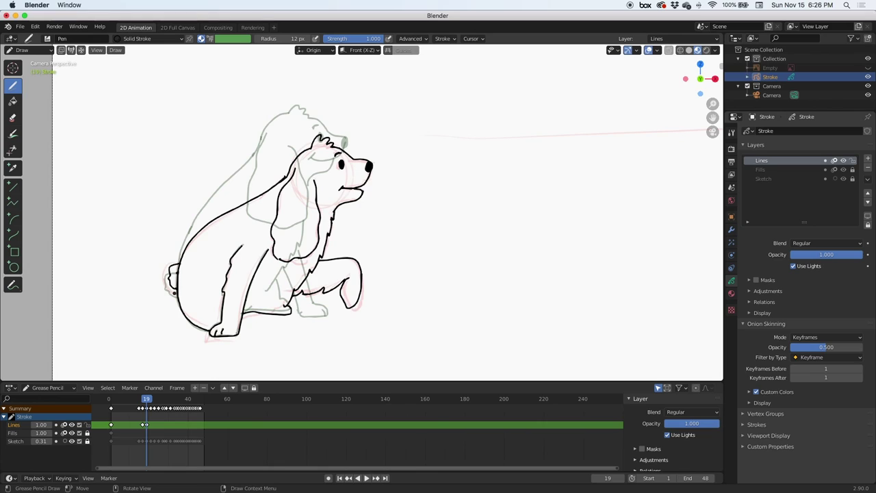
- On frame 21, ink the outstretched front leg, mouth, nose, head and back
{"action": "key", "text": "Up"}
{"action": "mouse_move", "coordinate": [382, 301]}
{"action": "left_mouse_down"}
{"action": "mouse_move", "coordinate": [416, 303]}
{"action": "mouse_move", "coordinate": [332, 271]}
{"action": "left_mouse_up"}
{"action": "left_click_drag", "start_coordinate": [347, 188], "coordinate": [375, 191]}
{"action": "mouse_move", "coordinate": [367, 187]}
{"action": "left_mouse_down"}
{"action": "mouse_move", "coordinate": [382, 158]}
{"action": "mouse_move", "coordinate": [380, 166]}
{"action": "left_mouse_up"}
{"action": "mouse_move", "coordinate": [375, 192]}
{"action": "left_mouse_down"}
{"action": "mouse_move", "coordinate": [356, 201]}
{"action": "mouse_move", "coordinate": [351, 223]}
{"action": "left_mouse_up"}
{"action": "key", "text": "super+z"}
{"action": "mouse_move", "coordinate": [382, 157]}
{"action": "left_mouse_down"}
{"action": "mouse_move", "coordinate": [335, 139]}
{"action": "mouse_move", "coordinate": [182, 264]}
{"action": "left_mouse_up"}
- Complete frame 21 with the chest, leg undersides, front paw, ear and haunch lines
{"action": "left_click_drag", "start_coordinate": [392, 300], "coordinate": [295, 298]}
{"action": "mouse_move", "coordinate": [350, 221]}
{"action": "left_mouse_down"}
{"action": "mouse_move", "coordinate": [284, 302]}
{"action": "mouse_move", "coordinate": [252, 319]}
{"action": "left_mouse_up"}
{"action": "mouse_move", "coordinate": [284, 280]}
{"action": "left_mouse_down"}
{"action": "mouse_move", "coordinate": [243, 327]}
{"action": "mouse_move", "coordinate": [220, 325]}
{"action": "left_mouse_up"}
{"action": "left_click_drag", "start_coordinate": [220, 325], "coordinate": [269, 265]}
{"action": "left_click_drag", "start_coordinate": [416, 302], "coordinate": [391, 301]}
{"action": "mouse_move", "coordinate": [355, 156]}
{"action": "left_mouse_down"}
{"action": "mouse_move", "coordinate": [358, 164]}
{"action": "mouse_move", "coordinate": [275, 232]}
{"action": "mouse_move", "coordinate": [316, 170]}
{"action": "left_mouse_up"}
{"action": "left_click_drag", "start_coordinate": [215, 329], "coordinate": [176, 250]}
- On frame 23, ink the mouth, chest, head, ear and the back down to the hind leg
{"action": "key", "text": "Right"}
{"action": "key", "text": "Right"}
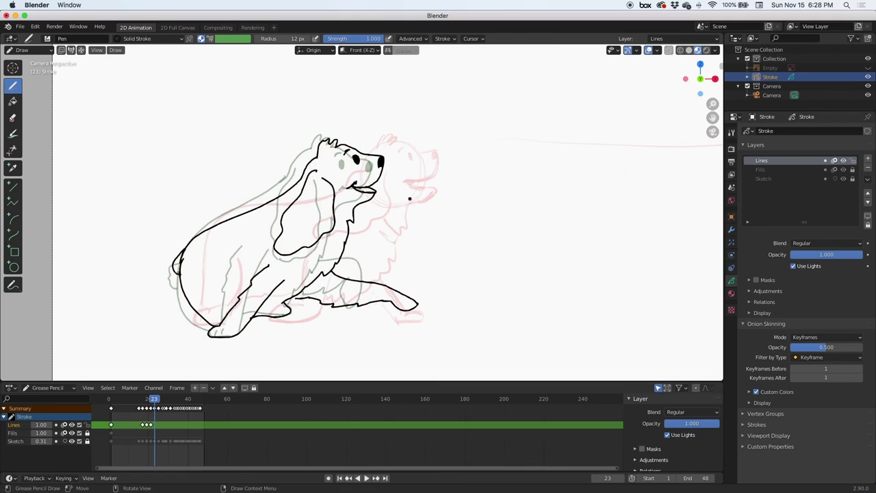
{"action": "left_click_drag", "start_coordinate": [411, 179], "coordinate": [401, 185]}
{"action": "mouse_move", "coordinate": [406, 182]}
{"action": "left_mouse_down"}
{"action": "mouse_move", "coordinate": [405, 205]}
{"action": "mouse_move", "coordinate": [353, 300]}
{"action": "left_mouse_up"}
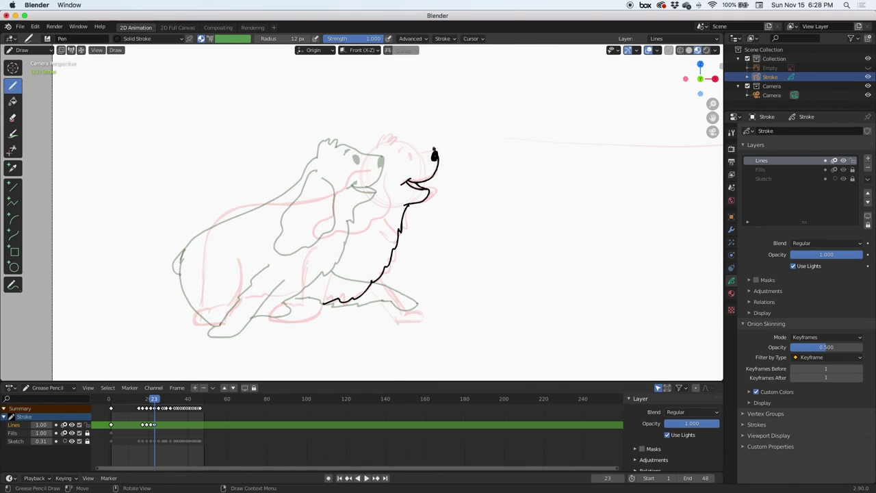
{"action": "left_click_drag", "start_coordinate": [372, 148], "coordinate": [362, 161]}
{"action": "mouse_move", "coordinate": [371, 166]}
{"action": "left_mouse_down"}
{"action": "mouse_move", "coordinate": [386, 210]}
{"action": "mouse_move", "coordinate": [385, 176]}
{"action": "left_mouse_up"}
{"action": "left_click_drag", "start_coordinate": [364, 160], "coordinate": [360, 171]}
{"action": "mouse_move", "coordinate": [344, 190]}
{"action": "left_mouse_down"}
{"action": "mouse_move", "coordinate": [215, 221]}
{"action": "mouse_move", "coordinate": [207, 310]}
{"action": "left_mouse_up"}
- Turn off onion skinning on Lines and ink the front legs, belly and hind leg on frame 23
{"action": "left_click", "coordinate": [834, 160]}
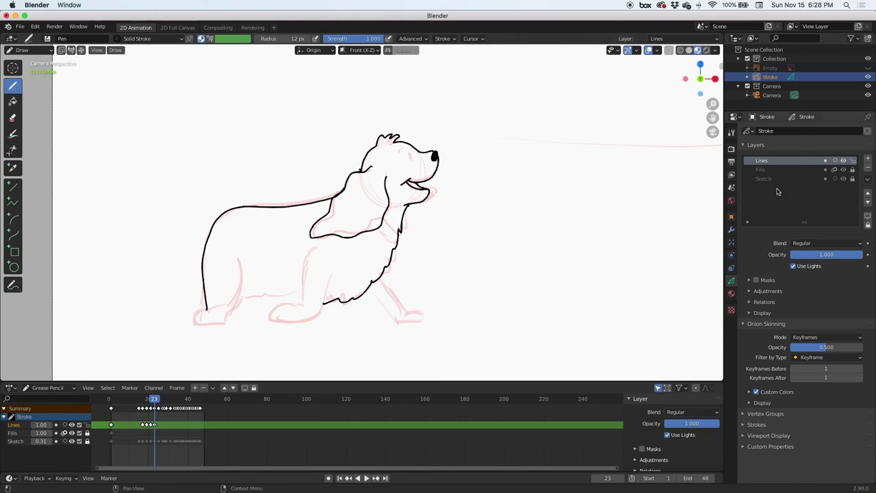
{"action": "left_click_drag", "start_coordinate": [334, 273], "coordinate": [299, 307]}
{"action": "left_click_drag", "start_coordinate": [314, 243], "coordinate": [301, 307]}
{"action": "left_click_drag", "start_coordinate": [360, 293], "coordinate": [394, 322]}
{"action": "left_click_drag", "start_coordinate": [381, 277], "coordinate": [409, 313]}
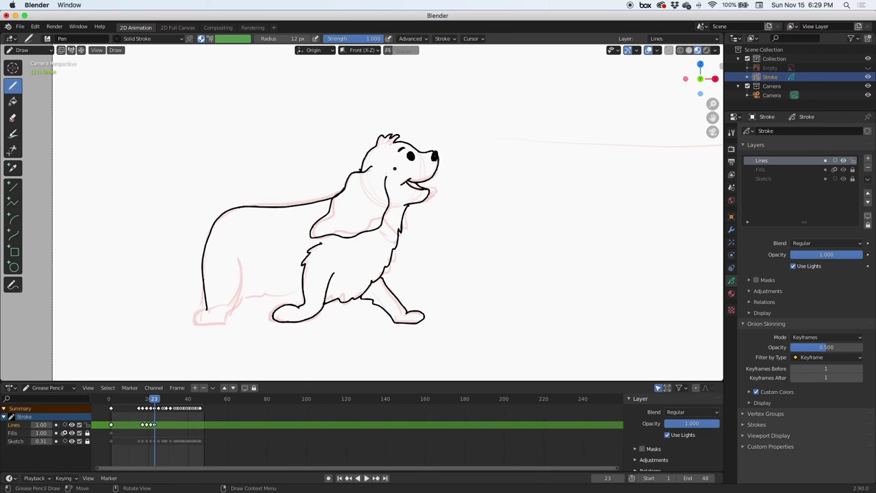
{"action": "left_click_drag", "start_coordinate": [241, 302], "coordinate": [303, 289]}
{"action": "left_click", "coordinate": [834, 160]}
{"action": "left_click", "coordinate": [835, 161]}
{"action": "mouse_move", "coordinate": [240, 260]}
{"action": "left_mouse_down"}
{"action": "mouse_move", "coordinate": [241, 272]}
{"action": "mouse_move", "coordinate": [195, 326]}
{"action": "left_mouse_up"}
- On frame 25, ink the hind leg, back, belly, chest and both front legs
{"action": "mouse_move", "coordinate": [223, 303]}
{"action": "left_mouse_down"}
{"action": "mouse_move", "coordinate": [207, 312]}
{"action": "mouse_move", "coordinate": [224, 314]}
{"action": "mouse_move", "coordinate": [391, 168]}
{"action": "left_mouse_up"}
{"action": "key", "text": "Right"}
{"action": "key", "text": "Right"}
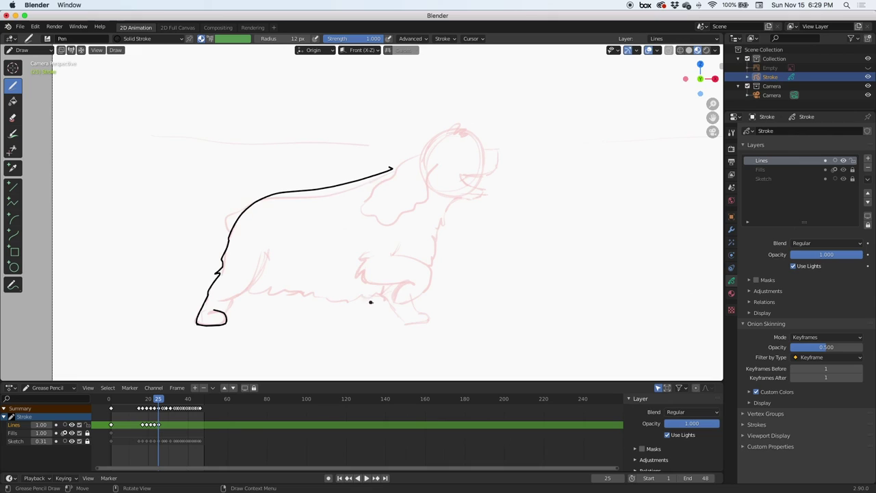
{"action": "left_click_drag", "start_coordinate": [381, 285], "coordinate": [251, 288]}
{"action": "left_click_drag", "start_coordinate": [457, 200], "coordinate": [433, 265]}
{"action": "left_click_drag", "start_coordinate": [399, 243], "coordinate": [416, 302]}
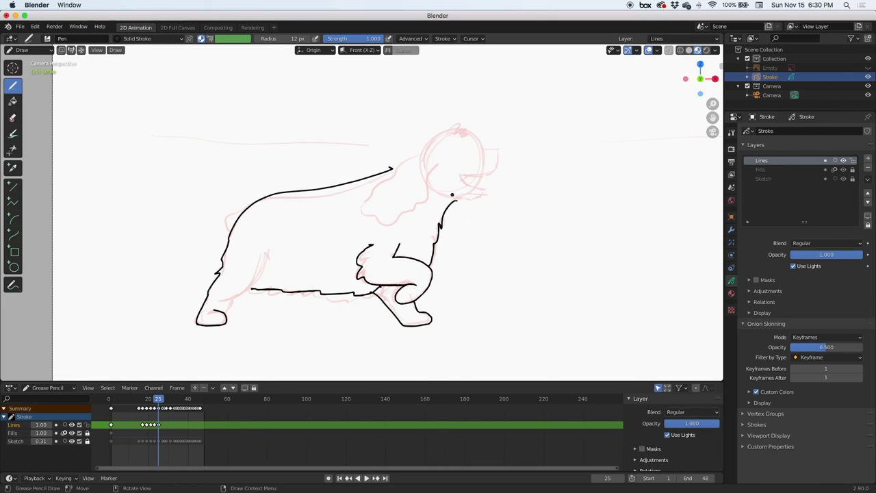
- Complete frame 25 with the ear, inner hind leg and mouth details
{"action": "left_click_drag", "start_coordinate": [423, 152], "coordinate": [430, 198]}
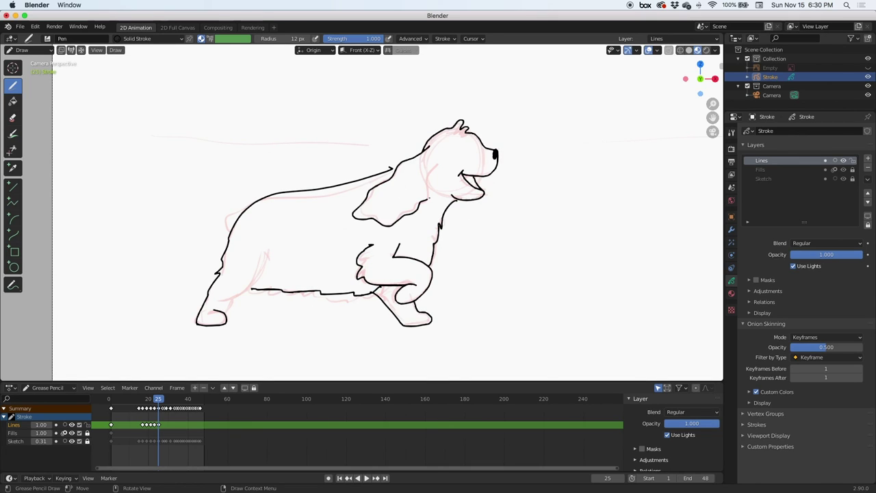
{"action": "left_click_drag", "start_coordinate": [268, 251], "coordinate": [220, 313]}
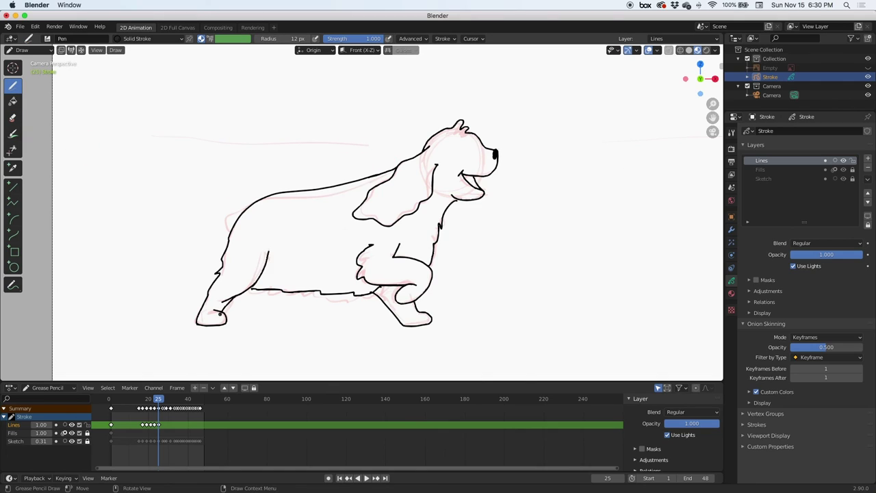
{"action": "left_click_drag", "start_coordinate": [482, 192], "coordinate": [459, 197]}
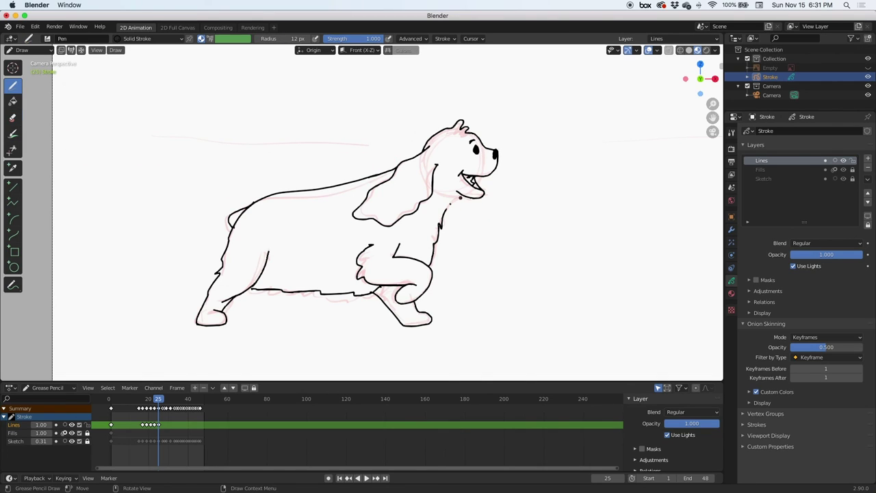
- On frame 27, ink the front legs, throat, belly and the stretched hind leg
{"action": "key", "text": "Right"}
{"action": "key", "text": "Right"}
{"action": "mouse_move", "coordinate": [501, 241]}
{"action": "left_mouse_down"}
{"action": "mouse_move", "coordinate": [532, 303]}
{"action": "mouse_move", "coordinate": [482, 273]}
{"action": "left_mouse_up"}
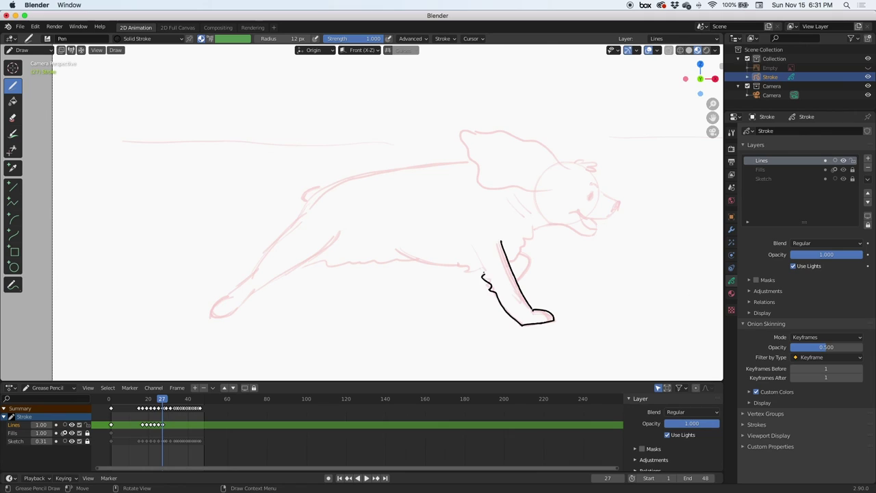
{"action": "left_click_drag", "start_coordinate": [563, 226], "coordinate": [509, 264]}
{"action": "left_click_drag", "start_coordinate": [480, 269], "coordinate": [382, 248]}
{"action": "left_click_drag", "start_coordinate": [414, 260], "coordinate": [299, 265]}
{"action": "left_click_drag", "start_coordinate": [340, 233], "coordinate": [249, 295]}
{"action": "left_click_drag", "start_coordinate": [337, 187], "coordinate": [241, 305]}
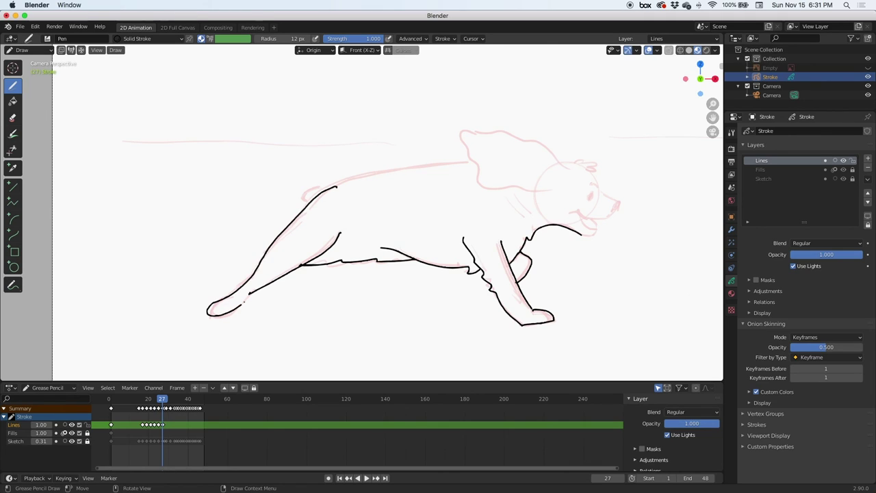
- Ink the back, tail, flying ear and head on frame 27
{"action": "left_click_drag", "start_coordinate": [310, 203], "coordinate": [473, 163]}
{"action": "left_click_drag", "start_coordinate": [345, 181], "coordinate": [310, 205]}
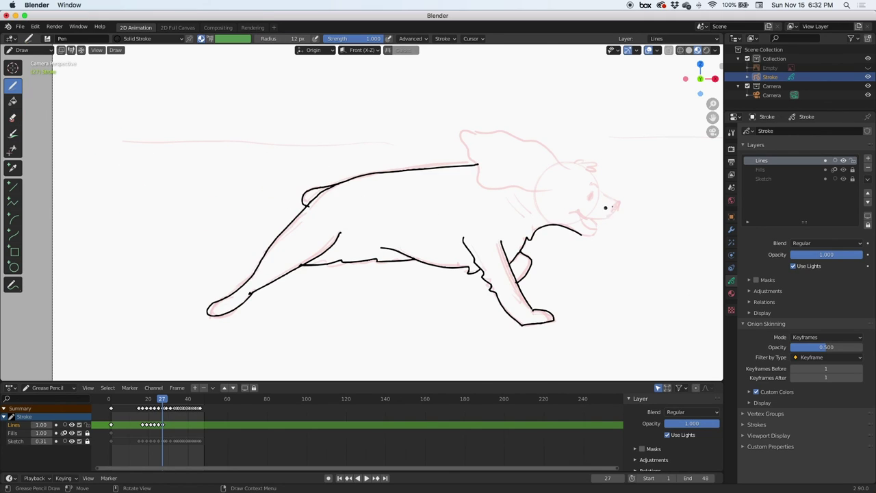
{"action": "left_click_drag", "start_coordinate": [559, 190], "coordinate": [516, 137]}
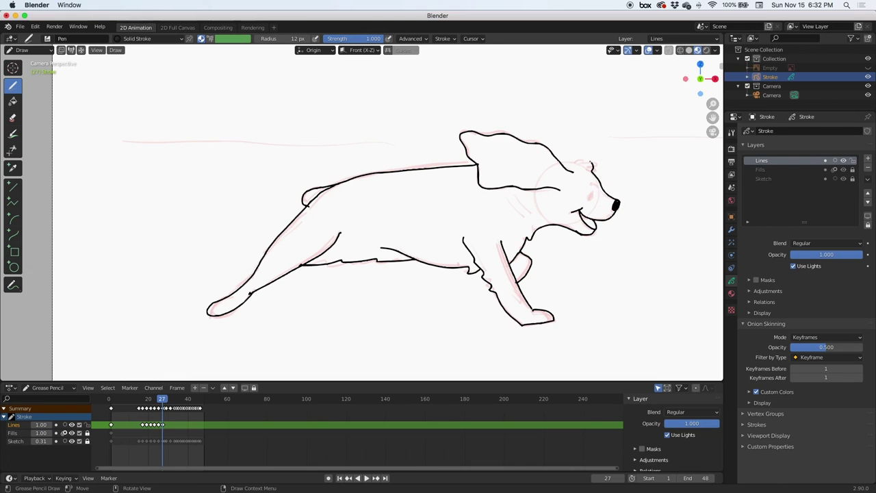
- On frame 29, ink the near front leg, throat and the extended far front leg with its fur
{"action": "key", "text": "Right"}
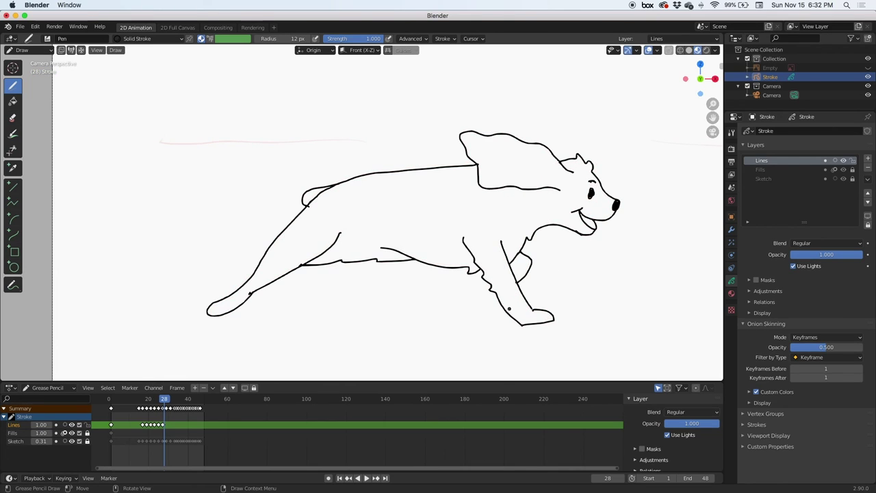
{"action": "key", "text": "Right"}
{"action": "mouse_move", "coordinate": [361, 303]}
{"action": "left_mouse_down"}
{"action": "mouse_move", "coordinate": [394, 300]}
{"action": "mouse_move", "coordinate": [378, 290]}
{"action": "left_mouse_up"}
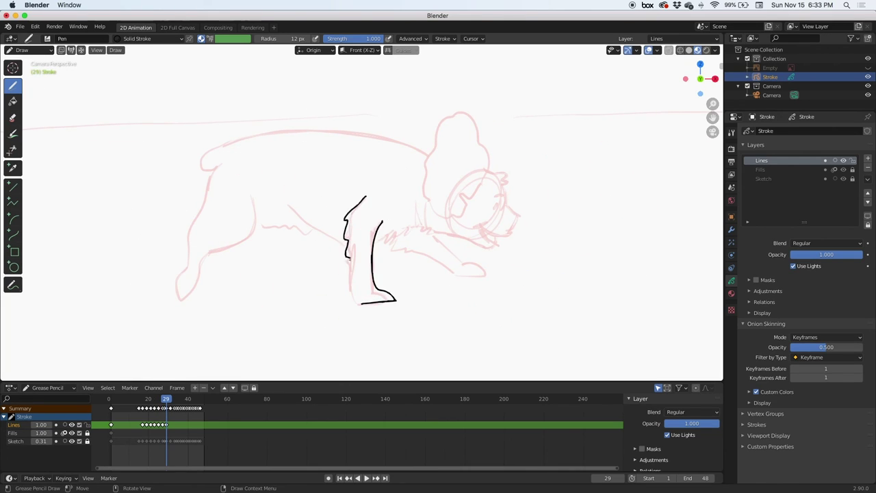
{"action": "left_click_drag", "start_coordinate": [347, 258], "coordinate": [362, 304]}
{"action": "left_click_drag", "start_coordinate": [435, 231], "coordinate": [496, 245]}
{"action": "left_click_drag", "start_coordinate": [410, 256], "coordinate": [490, 273]}
{"action": "key", "text": "super+z"}
{"action": "mouse_move", "coordinate": [399, 238]}
{"action": "left_mouse_down"}
{"action": "mouse_move", "coordinate": [460, 256]}
{"action": "mouse_move", "coordinate": [436, 233]}
{"action": "left_mouse_up"}
- Complete frame 29 with the belly, hind leg, tail, back, ear and head lines
{"action": "mouse_move", "coordinate": [279, 206]}
{"action": "left_mouse_down"}
{"action": "mouse_move", "coordinate": [346, 248]}
{"action": "mouse_move", "coordinate": [255, 230]}
{"action": "left_mouse_up"}
{"action": "mouse_move", "coordinate": [252, 202]}
{"action": "left_mouse_down"}
{"action": "mouse_move", "coordinate": [196, 280]}
{"action": "mouse_move", "coordinate": [220, 166]}
{"action": "left_mouse_up"}
{"action": "left_click_drag", "start_coordinate": [430, 157], "coordinate": [219, 168]}
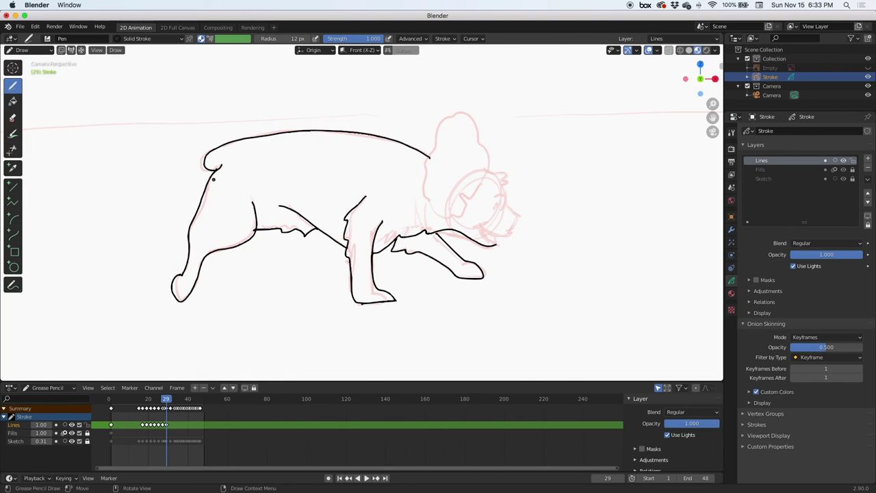
{"action": "left_click_drag", "start_coordinate": [489, 168], "coordinate": [475, 194]}
{"action": "mouse_move", "coordinate": [435, 146]}
{"action": "left_mouse_down"}
{"action": "mouse_move", "coordinate": [490, 169]}
{"action": "mouse_move", "coordinate": [505, 192]}
{"action": "left_mouse_up"}
- On frame 31, ink the far front leg, head, ear, back and tail
{"action": "key", "text": "Right"}
{"action": "key", "text": "Right"}
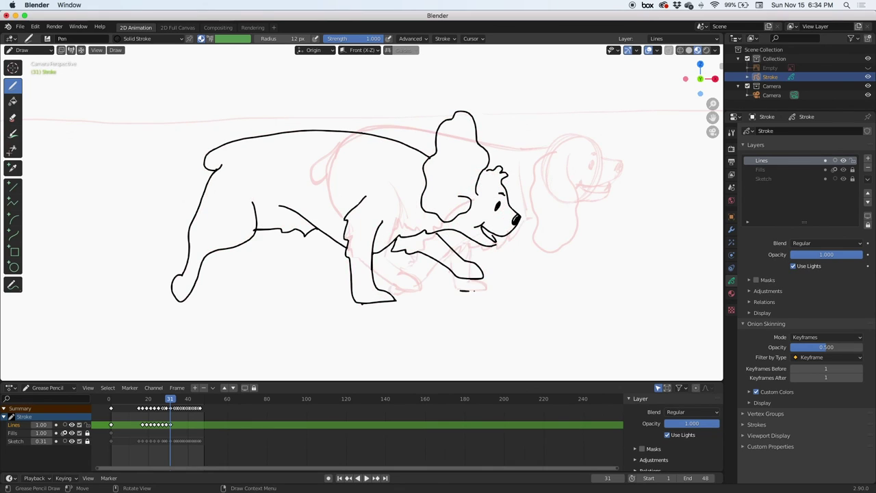
{"action": "left_click_drag", "start_coordinate": [471, 280], "coordinate": [447, 255]}
{"action": "left_click_drag", "start_coordinate": [471, 279], "coordinate": [470, 246]}
{"action": "mouse_move", "coordinate": [572, 155]}
{"action": "left_mouse_down"}
{"action": "mouse_move", "coordinate": [560, 248]}
{"action": "mouse_move", "coordinate": [550, 147]}
{"action": "left_mouse_up"}
{"action": "key", "text": "super+z"}
{"action": "mouse_move", "coordinate": [603, 156]}
{"action": "left_mouse_down"}
{"action": "mouse_move", "coordinate": [406, 127]}
{"action": "mouse_move", "coordinate": [334, 152]}
{"action": "left_mouse_up"}
{"action": "key", "text": "super+z"}
{"action": "left_click_drag", "start_coordinate": [547, 148], "coordinate": [331, 153]}
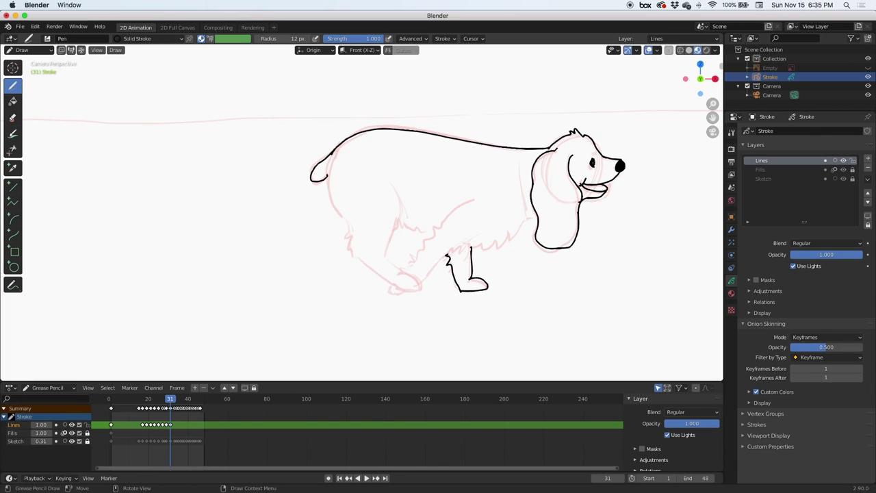
- Ink the near front leg, its furry edge and the hind legs on frame 31
{"action": "left_click_drag", "start_coordinate": [477, 234], "coordinate": [417, 282]}
{"action": "left_click_drag", "start_coordinate": [474, 199], "coordinate": [400, 269]}
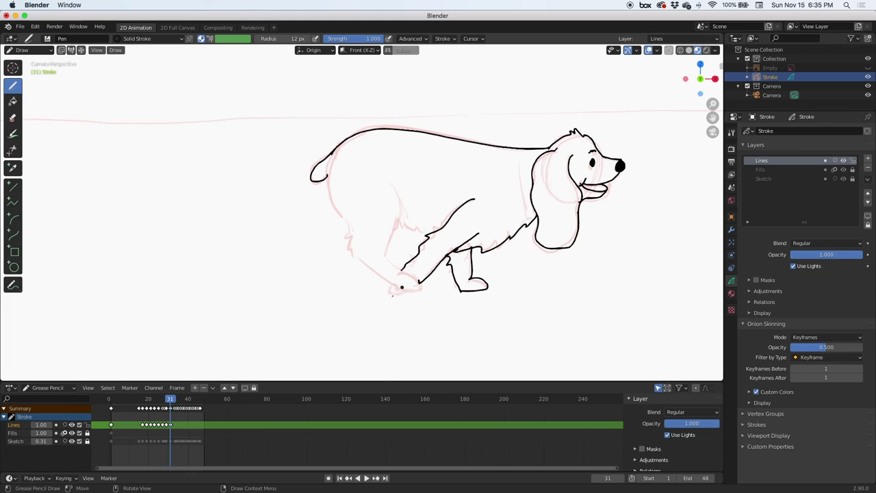
{"action": "left_click_drag", "start_coordinate": [327, 172], "coordinate": [356, 263]}
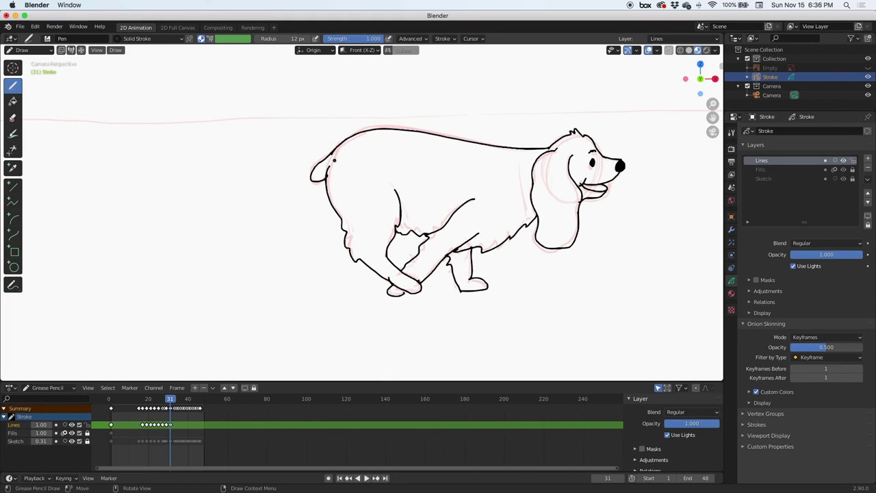
- On frame 33, ink the mouth, nose, head tuft, ear and the back line along the sketch
{"action": "key", "text": "Right"}
{"action": "key", "text": "Right"}
{"action": "middle_click_drag", "start_coordinate": [610, 223], "coordinate": [425, 249], "text": "shift"}
{"action": "mouse_move", "coordinate": [473, 175]}
{"action": "left_mouse_down"}
{"action": "mouse_move", "coordinate": [482, 172]}
{"action": "mouse_move", "coordinate": [455, 174]}
{"action": "left_mouse_up"}
{"action": "left_click_drag", "start_coordinate": [463, 169], "coordinate": [496, 153]}
{"action": "left_click_drag", "start_coordinate": [495, 146], "coordinate": [495, 153]}
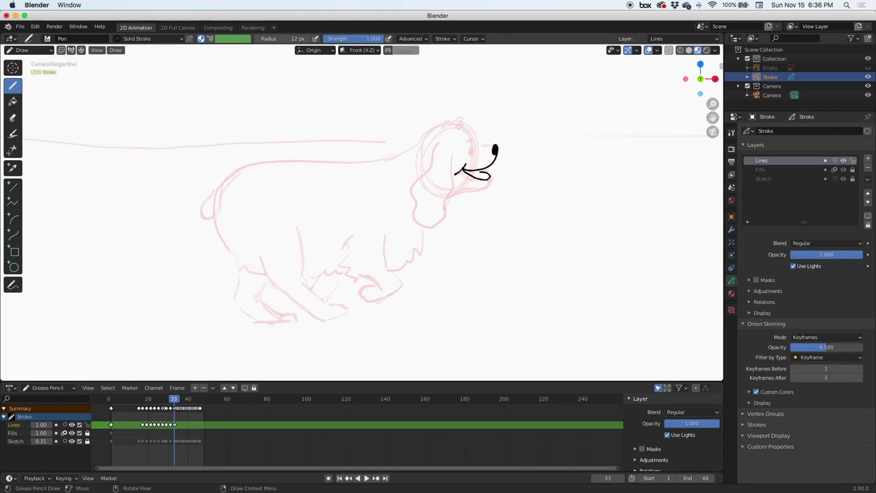
{"action": "left_click_drag", "start_coordinate": [445, 121], "coordinate": [216, 204]}
{"action": "left_click_drag", "start_coordinate": [451, 152], "coordinate": [416, 144]}
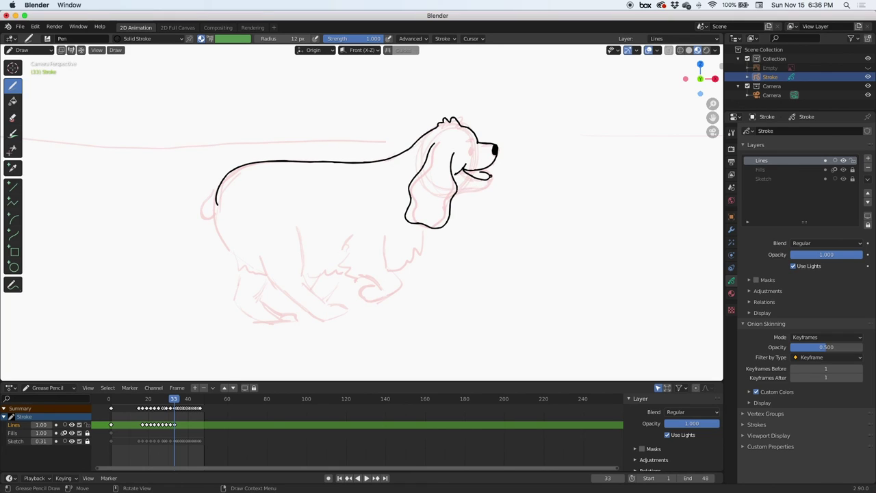
- Complete frame 33 with the chest, front legs, belly, both hind legs, tail and eye
{"action": "mouse_move", "coordinate": [386, 235]}
{"action": "left_mouse_down"}
{"action": "mouse_move", "coordinate": [388, 270]}
{"action": "mouse_move", "coordinate": [349, 266]}
{"action": "left_mouse_up"}
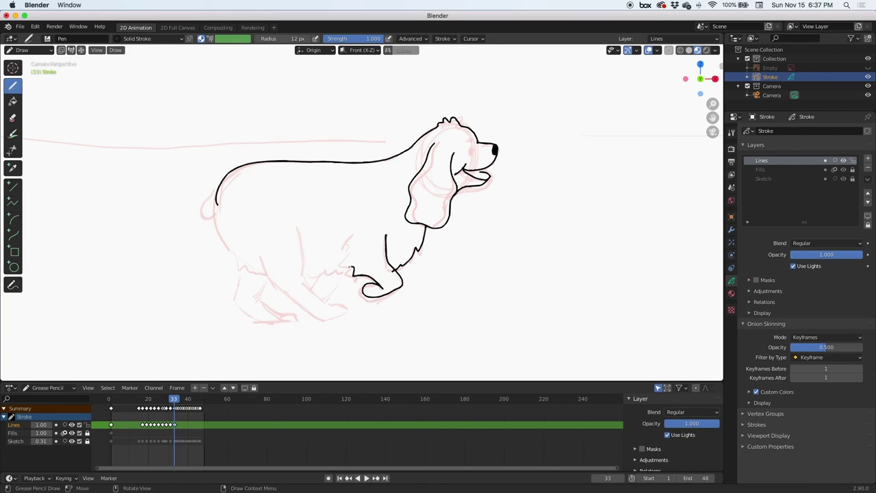
{"action": "left_click_drag", "start_coordinate": [280, 218], "coordinate": [303, 280]}
{"action": "left_click_drag", "start_coordinate": [258, 262], "coordinate": [325, 319]}
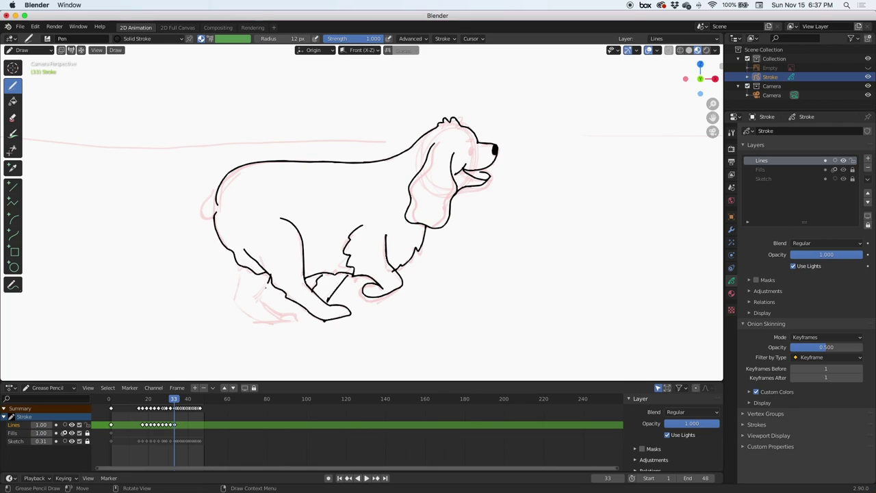
{"action": "left_click_drag", "start_coordinate": [268, 282], "coordinate": [299, 319]}
{"action": "left_click_drag", "start_coordinate": [243, 266], "coordinate": [268, 324]}
{"action": "left_click_drag", "start_coordinate": [222, 181], "coordinate": [214, 217]}
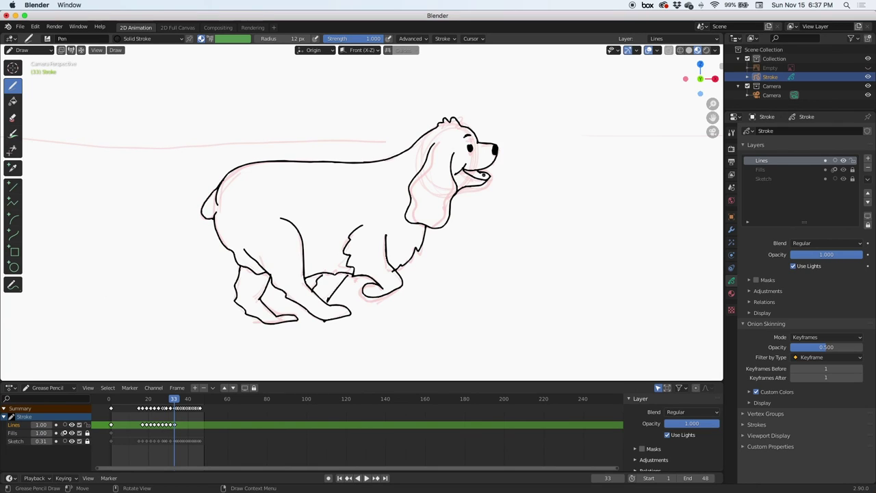
- On frame 34, ink the hanging ear, chest fur, front legs, belly and nose
{"action": "key", "text": "Right"}
{"action": "left_click_drag", "start_coordinate": [471, 217], "coordinate": [461, 243]}
{"action": "left_click_drag", "start_coordinate": [442, 230], "coordinate": [456, 241]}
{"action": "mouse_move", "coordinate": [464, 276]}
{"action": "left_mouse_down"}
{"action": "mouse_move", "coordinate": [444, 236]}
{"action": "mouse_move", "coordinate": [438, 268]}
{"action": "left_mouse_up"}
{"action": "left_click_drag", "start_coordinate": [464, 273], "coordinate": [329, 277]}
{"action": "left_click_drag", "start_coordinate": [346, 281], "coordinate": [404, 279]}
{"action": "left_click_drag", "start_coordinate": [453, 162], "coordinate": [492, 141]}
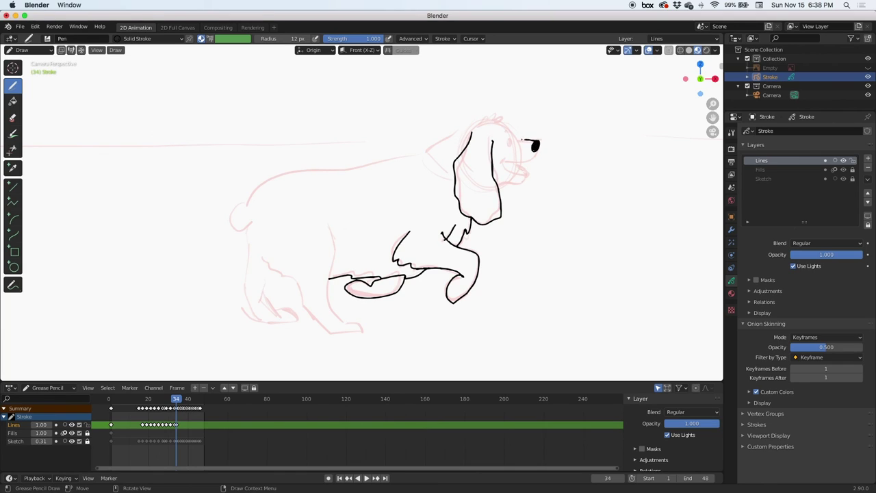
- Complete frame 34 with the back, head, open mouth, eye, both hind legs and tail
{"action": "left_click_drag", "start_coordinate": [428, 149], "coordinate": [247, 206]}
{"action": "left_click_drag", "start_coordinate": [537, 152], "coordinate": [524, 176]}
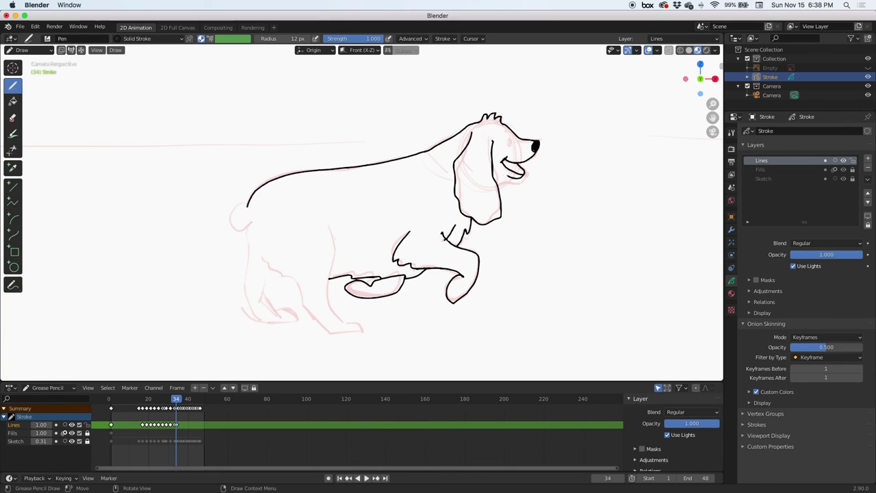
{"action": "left_click_drag", "start_coordinate": [359, 329], "coordinate": [331, 334]}
{"action": "left_click_drag", "start_coordinate": [324, 221], "coordinate": [326, 322]}
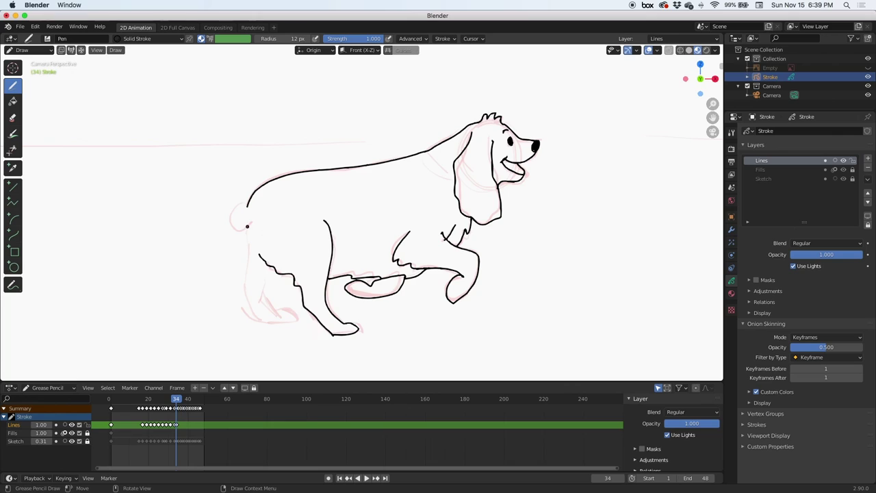
{"action": "left_click_drag", "start_coordinate": [247, 225], "coordinate": [244, 290]}
{"action": "left_click_drag", "start_coordinate": [276, 269], "coordinate": [267, 322]}
- Ink the dog on frame 35, covering the head, swinging ear, back, tail, stretched front leg, belly and both hind legs
{"action": "key", "text": "Right"}
{"action": "mouse_move", "coordinate": [597, 174]}
{"action": "left_mouse_down"}
{"action": "mouse_move", "coordinate": [624, 182]}
{"action": "mouse_move", "coordinate": [592, 140]}
{"action": "left_mouse_up"}
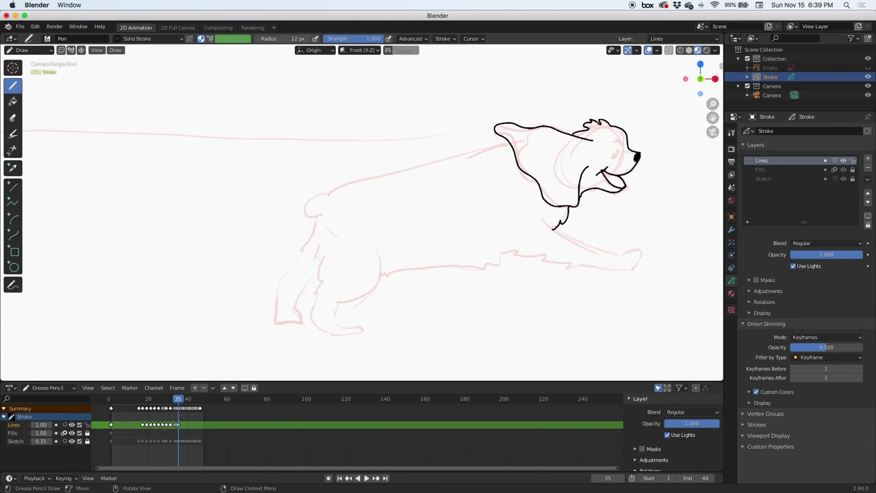
{"action": "left_click_drag", "start_coordinate": [511, 142], "coordinate": [327, 198]}
{"action": "mouse_move", "coordinate": [541, 216]}
{"action": "left_mouse_down"}
{"action": "mouse_move", "coordinate": [487, 255]}
{"action": "mouse_move", "coordinate": [378, 252]}
{"action": "mouse_move", "coordinate": [360, 332]}
{"action": "left_mouse_up"}
{"action": "mouse_move", "coordinate": [360, 332]}
{"action": "left_mouse_down"}
{"action": "mouse_move", "coordinate": [333, 333]}
{"action": "mouse_move", "coordinate": [319, 274]}
{"action": "mouse_move", "coordinate": [321, 235]}
{"action": "left_mouse_up"}
{"action": "key", "text": "super+z"}
{"action": "left_click_drag", "start_coordinate": [319, 218], "coordinate": [301, 322]}
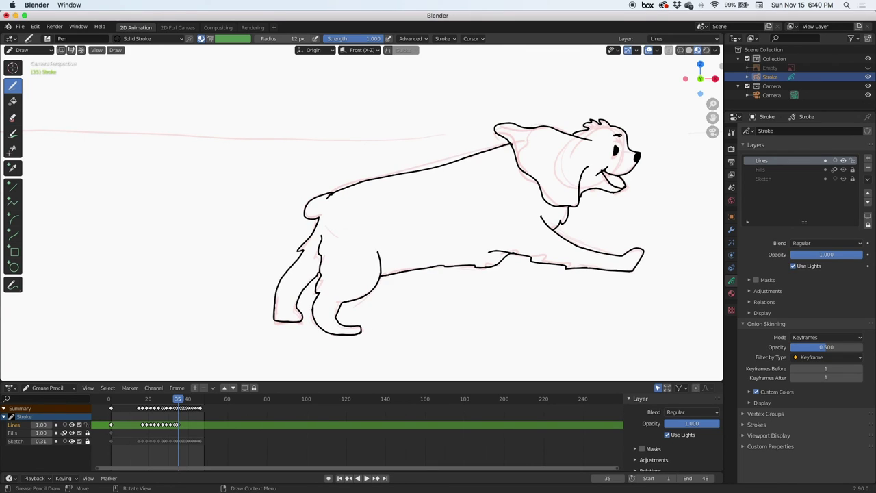
- On frame 36, ink the head, open mouth, throat, extended front leg and raised ear
{"action": "key", "text": "Right"}
{"action": "middle_click_drag", "start_coordinate": [647, 196], "coordinate": [460, 203], "text": "shift"}
{"action": "left_click_drag", "start_coordinate": [467, 197], "coordinate": [477, 190]}
{"action": "mouse_move", "coordinate": [474, 194]}
{"action": "left_mouse_down"}
{"action": "mouse_move", "coordinate": [513, 183]}
{"action": "mouse_move", "coordinate": [416, 249]}
{"action": "left_mouse_up"}
{"action": "mouse_move", "coordinate": [423, 244]}
{"action": "left_mouse_down"}
{"action": "mouse_move", "coordinate": [479, 307]}
{"action": "mouse_move", "coordinate": [496, 291]}
{"action": "mouse_move", "coordinate": [362, 245]}
{"action": "left_mouse_up"}
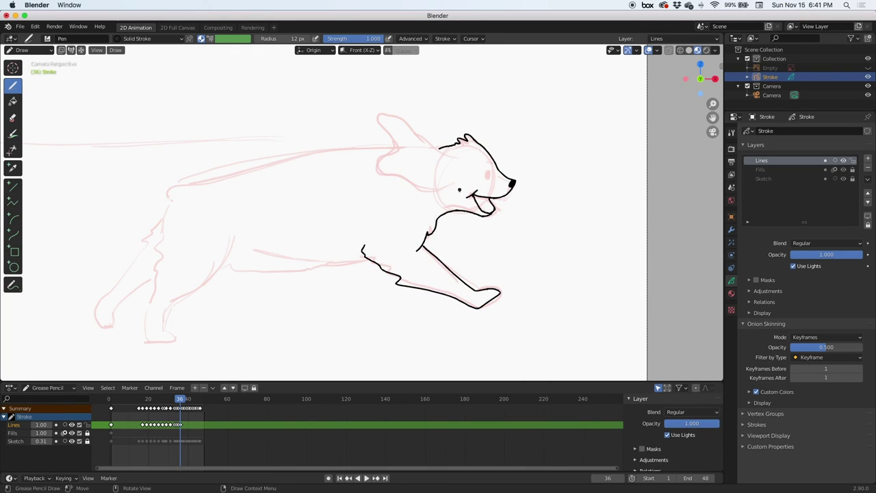
{"action": "left_click_drag", "start_coordinate": [459, 186], "coordinate": [467, 162]}
- Complete frame 36 with the back, tail, belly fur and both hind legs
{"action": "left_click_drag", "start_coordinate": [389, 149], "coordinate": [170, 206]}
{"action": "left_click_drag", "start_coordinate": [366, 258], "coordinate": [248, 240]}
{"action": "left_click_drag", "start_coordinate": [330, 262], "coordinate": [223, 269]}
{"action": "mouse_move", "coordinate": [234, 236]}
{"action": "left_mouse_down"}
{"action": "mouse_move", "coordinate": [199, 284]}
{"action": "mouse_move", "coordinate": [175, 342]}
{"action": "left_mouse_up"}
{"action": "mouse_move", "coordinate": [169, 205]}
{"action": "left_mouse_down"}
{"action": "mouse_move", "coordinate": [156, 293]}
{"action": "mouse_move", "coordinate": [175, 342]}
{"action": "left_mouse_up"}
{"action": "mouse_move", "coordinate": [156, 275]}
{"action": "left_mouse_down"}
{"action": "mouse_move", "coordinate": [106, 329]}
{"action": "mouse_move", "coordinate": [162, 218]}
{"action": "left_mouse_up"}
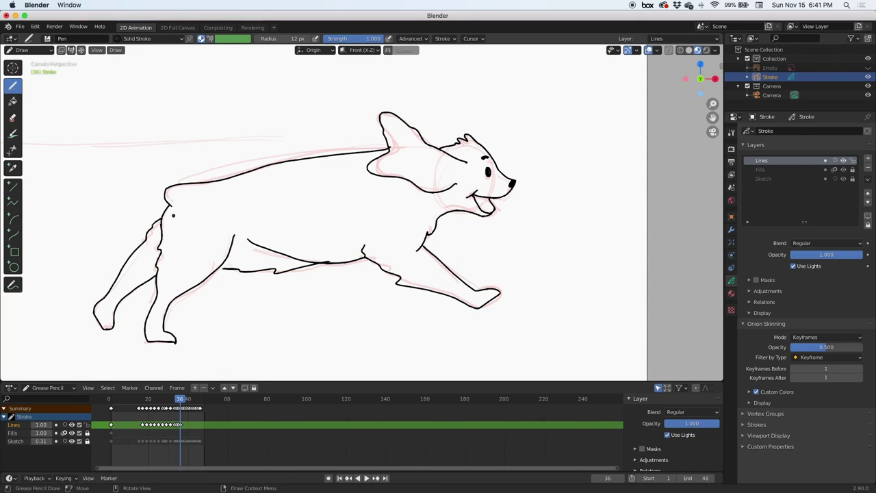
- On frame 37, ink the head, mouth, nose, eye and the ear flying up behind the head
{"action": "key", "text": "Right"}
{"action": "left_click_drag", "start_coordinate": [518, 215], "coordinate": [528, 210]}
{"action": "mouse_move", "coordinate": [524, 213]}
{"action": "left_mouse_down"}
{"action": "mouse_move", "coordinate": [539, 219]}
{"action": "mouse_move", "coordinate": [562, 203]}
{"action": "left_mouse_up"}
{"action": "mouse_move", "coordinate": [563, 203]}
{"action": "left_mouse_down"}
{"action": "mouse_move", "coordinate": [455, 115]}
{"action": "mouse_move", "coordinate": [510, 204]}
{"action": "left_mouse_up"}
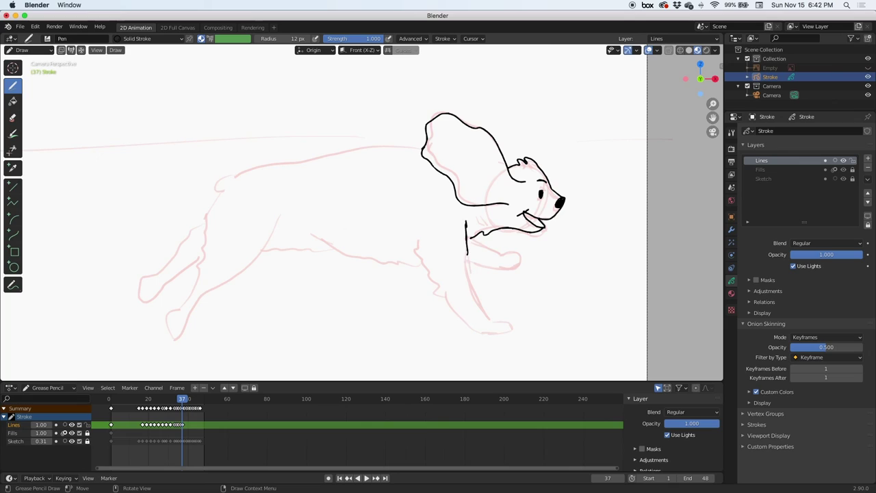
- Complete frame 37 with both front legs, belly, back, tail and hind legs
{"action": "mouse_move", "coordinate": [467, 254]}
{"action": "left_mouse_down"}
{"action": "mouse_move", "coordinate": [492, 308]}
{"action": "mouse_move", "coordinate": [435, 287]}
{"action": "left_mouse_up"}
{"action": "left_click_drag", "start_coordinate": [471, 239], "coordinate": [502, 256]}
{"action": "mouse_move", "coordinate": [420, 266]}
{"action": "left_mouse_down"}
{"action": "mouse_move", "coordinate": [333, 256]}
{"action": "mouse_move", "coordinate": [288, 228]}
{"action": "left_mouse_up"}
{"action": "left_click_drag", "start_coordinate": [324, 253], "coordinate": [258, 256]}
{"action": "mouse_move", "coordinate": [280, 218]}
{"action": "left_mouse_down"}
{"action": "mouse_move", "coordinate": [206, 292]}
{"action": "mouse_move", "coordinate": [204, 237]}
{"action": "mouse_move", "coordinate": [226, 193]}
{"action": "left_mouse_up"}
{"action": "mouse_move", "coordinate": [424, 150]}
{"action": "left_mouse_down"}
{"action": "mouse_move", "coordinate": [241, 174]}
{"action": "mouse_move", "coordinate": [226, 194]}
{"action": "left_mouse_up"}
{"action": "mouse_move", "coordinate": [205, 221]}
{"action": "left_mouse_down"}
{"action": "mouse_move", "coordinate": [142, 283]}
{"action": "mouse_move", "coordinate": [199, 265]}
{"action": "left_mouse_up"}
- On frame 38, ink the head, face, throat fur and upright ear
{"action": "key", "text": "Right"}
{"action": "left_click_drag", "start_coordinate": [558, 176], "coordinate": [594, 207]}
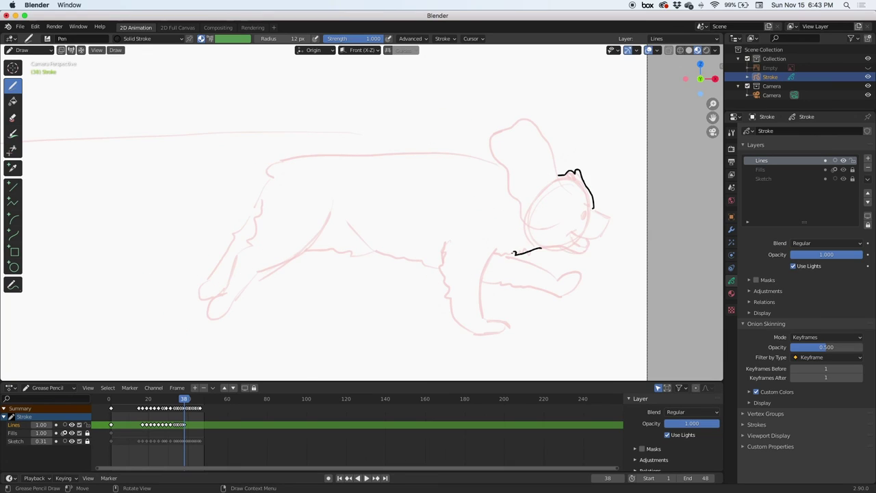
{"action": "left_click_drag", "start_coordinate": [493, 255], "coordinate": [570, 225]}
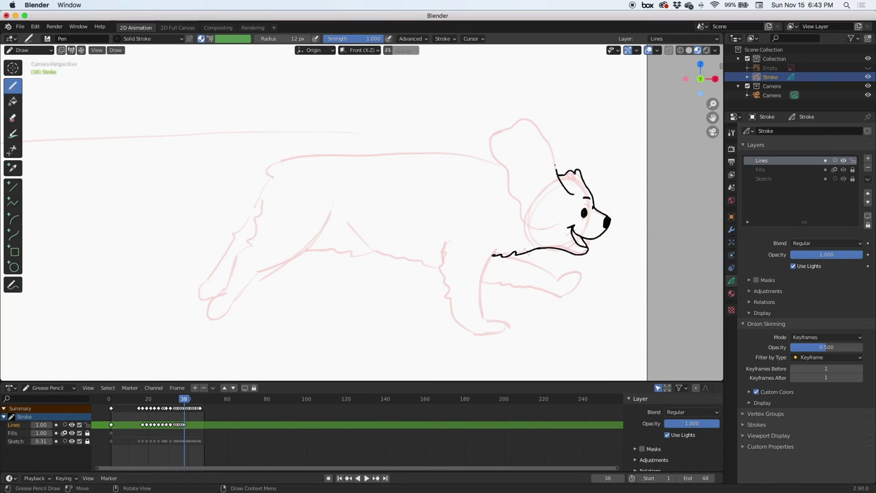
{"action": "left_click_drag", "start_coordinate": [555, 165], "coordinate": [489, 145]}
{"action": "left_click_drag", "start_coordinate": [562, 224], "coordinate": [505, 177]}
- Complete frame 38 with both front legs, the belly, the hind legs, back and tail
{"action": "left_click_drag", "start_coordinate": [579, 275], "coordinate": [483, 282]}
{"action": "mouse_move", "coordinate": [500, 245]}
{"action": "left_mouse_down"}
{"action": "mouse_move", "coordinate": [481, 299]}
{"action": "mouse_move", "coordinate": [448, 295]}
{"action": "mouse_move", "coordinate": [449, 237]}
{"action": "left_mouse_up"}
{"action": "mouse_move", "coordinate": [440, 268]}
{"action": "left_mouse_down"}
{"action": "mouse_move", "coordinate": [354, 230]}
{"action": "mouse_move", "coordinate": [351, 219]}
{"action": "left_mouse_up"}
{"action": "left_click_drag", "start_coordinate": [369, 253], "coordinate": [306, 249]}
{"action": "mouse_move", "coordinate": [328, 220]}
{"action": "left_mouse_down"}
{"action": "mouse_move", "coordinate": [216, 318]}
{"action": "mouse_move", "coordinate": [264, 199]}
{"action": "mouse_move", "coordinate": [212, 299]}
{"action": "left_mouse_up"}
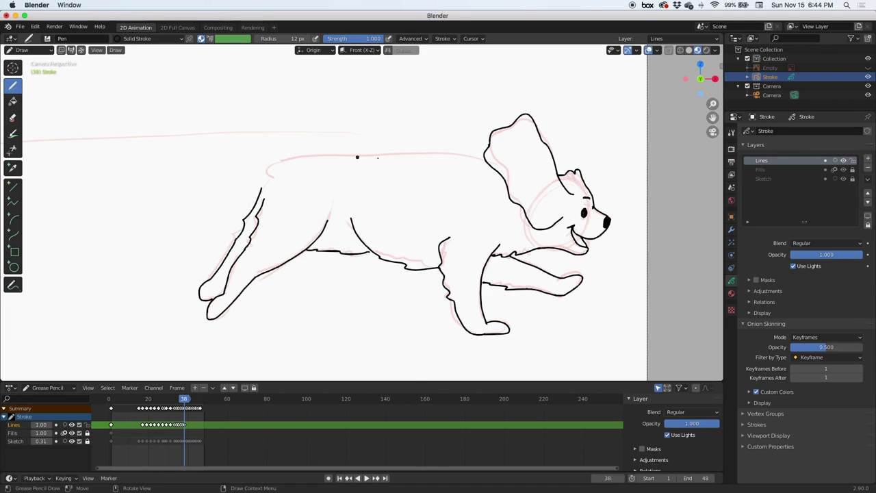
{"action": "left_click_drag", "start_coordinate": [491, 166], "coordinate": [262, 190]}
- On frame 39, ink the ear at the camera edge, both front legs and the belly
{"action": "key", "text": "Right"}
{"action": "left_click_drag", "start_coordinate": [646, 152], "coordinate": [652, 236]}
{"action": "left_click_drag", "start_coordinate": [572, 239], "coordinate": [512, 328]}
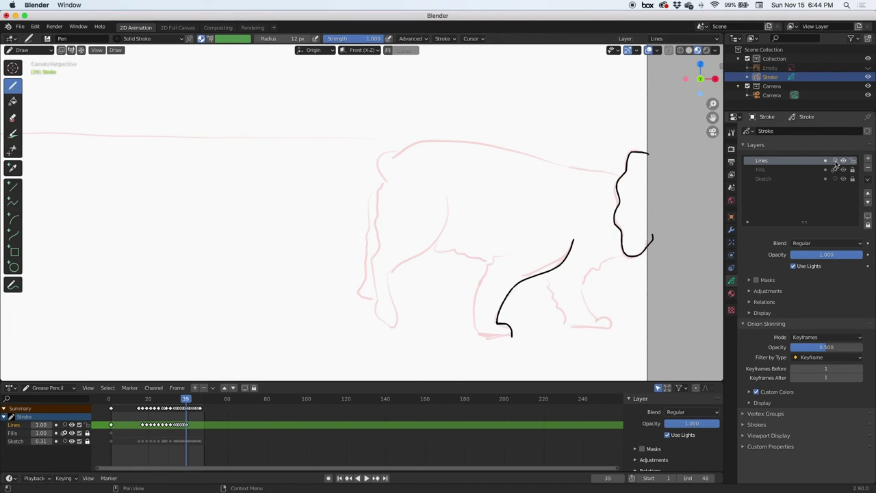
{"action": "left_click_drag", "start_coordinate": [493, 259], "coordinate": [512, 334]}
{"action": "left_click_drag", "start_coordinate": [432, 246], "coordinate": [507, 251]}
{"action": "left_click_drag", "start_coordinate": [609, 330], "coordinate": [544, 273]}
- Complete frame 39 with both hind legs, the back line and the tail
{"action": "mouse_move", "coordinate": [447, 198]}
{"action": "left_mouse_down"}
{"action": "mouse_move", "coordinate": [398, 265]}
{"action": "mouse_move", "coordinate": [391, 327]}
{"action": "left_mouse_up"}
{"action": "left_click_drag", "start_coordinate": [380, 301], "coordinate": [375, 225]}
{"action": "left_click_drag", "start_coordinate": [385, 183], "coordinate": [356, 295]}
{"action": "mouse_move", "coordinate": [623, 179]}
{"action": "left_mouse_down"}
{"action": "mouse_move", "coordinate": [499, 145]}
{"action": "mouse_move", "coordinate": [385, 178]}
{"action": "left_mouse_up"}
{"action": "left_click_drag", "start_coordinate": [393, 167], "coordinate": [385, 183]}
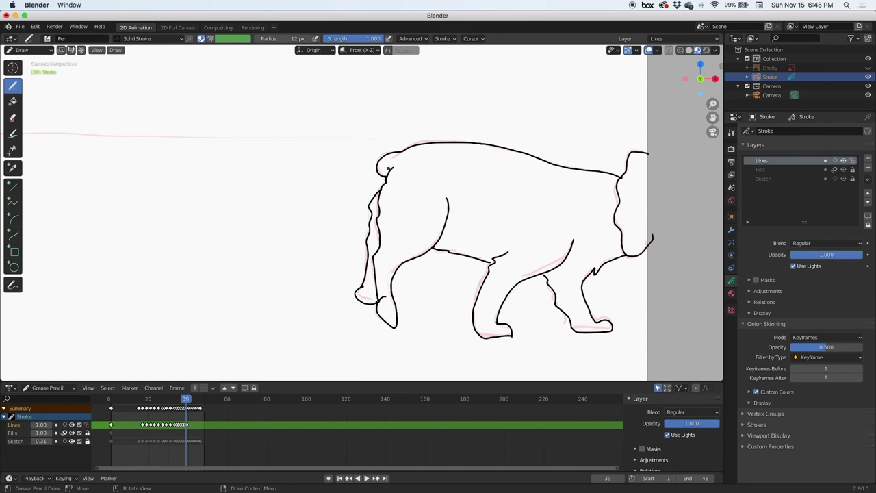
- On frame 40, ink the legs, belly and back of the dog as it leaves the camera view
{"action": "key", "text": "Right"}
{"action": "mouse_move", "coordinate": [579, 332]}
{"action": "left_mouse_down"}
{"action": "mouse_move", "coordinate": [594, 316]}
{"action": "mouse_move", "coordinate": [575, 330]}
{"action": "left_mouse_up"}
{"action": "left_click", "coordinate": [834, 160]}
{"action": "left_click_drag", "start_coordinate": [594, 317], "coordinate": [593, 290]}
{"action": "left_click_drag", "start_coordinate": [644, 251], "coordinate": [593, 301]}
{"action": "mouse_move", "coordinate": [597, 257]}
{"action": "left_mouse_down"}
{"action": "mouse_move", "coordinate": [499, 322]}
{"action": "mouse_move", "coordinate": [574, 233]}
{"action": "left_mouse_up"}
{"action": "left_click_drag", "start_coordinate": [529, 265], "coordinate": [543, 262]}
{"action": "left_click_drag", "start_coordinate": [453, 267], "coordinate": [433, 181]}
{"action": "left_click_drag", "start_coordinate": [650, 163], "coordinate": [448, 153]}
- On frame 41, ink the front leg, belly, tucked hind legs, back and tail inside the camera view
{"action": "key", "text": "Right"}
{"action": "mouse_move", "coordinate": [648, 257]}
{"action": "left_mouse_down"}
{"action": "mouse_move", "coordinate": [627, 300]}
{"action": "mouse_move", "coordinate": [602, 315]}
{"action": "left_mouse_up"}
{"action": "left_click_drag", "start_coordinate": [603, 262], "coordinate": [572, 259]}
{"action": "mouse_move", "coordinate": [571, 200]}
{"action": "left_mouse_down"}
{"action": "mouse_move", "coordinate": [590, 305]}
{"action": "mouse_move", "coordinate": [499, 200]}
{"action": "left_mouse_up"}
{"action": "left_click_drag", "start_coordinate": [564, 308], "coordinate": [487, 197]}
{"action": "mouse_move", "coordinate": [646, 148]}
{"action": "left_mouse_down"}
{"action": "mouse_move", "coordinate": [544, 141]}
{"action": "mouse_move", "coordinate": [487, 191]}
{"action": "left_mouse_up"}
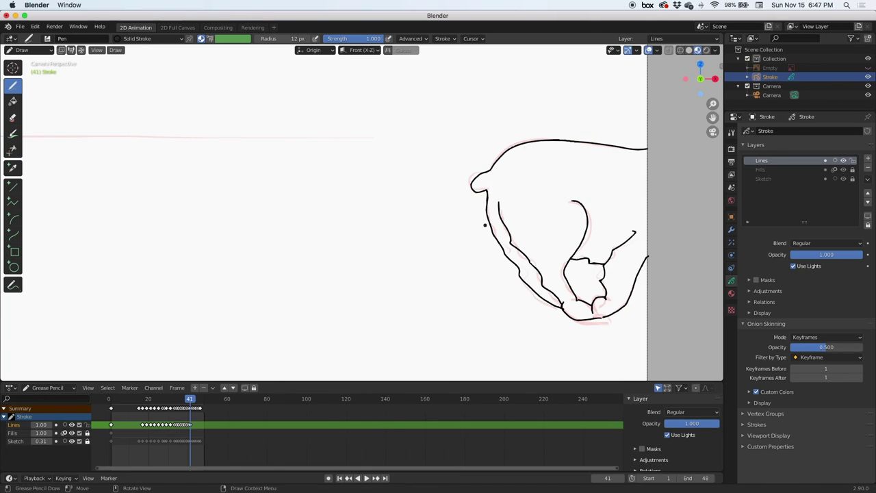
- On frame 42, ink the hind legs and back end of the dog at the camera edge
{"action": "key", "text": "Right"}
{"action": "left_click_drag", "start_coordinate": [640, 252], "coordinate": [650, 290]}
{"action": "left_click_drag", "start_coordinate": [600, 250], "coordinate": [650, 320]}
{"action": "mouse_move", "coordinate": [543, 208]}
{"action": "left_mouse_down"}
{"action": "mouse_move", "coordinate": [545, 230]}
{"action": "mouse_move", "coordinate": [635, 324]}
{"action": "mouse_move", "coordinate": [645, 316]}
{"action": "left_mouse_up"}
{"action": "key", "text": "super+z"}
{"action": "left_click_drag", "start_coordinate": [543, 208], "coordinate": [613, 301]}
{"action": "left_click_drag", "start_coordinate": [651, 143], "coordinate": [544, 209]}
{"action": "left_click_drag", "start_coordinate": [641, 264], "coordinate": [651, 262]}
- Ink the last parts of the dog still inside the camera view on frames 43 to 45, ending on frame 46
{"action": "key", "text": "Right"}
{"action": "mouse_move", "coordinate": [656, 169]}
{"action": "left_mouse_down"}
{"action": "mouse_move", "coordinate": [622, 312]}
{"action": "mouse_move", "coordinate": [644, 321]}
{"action": "left_mouse_up"}
{"action": "key", "text": "Right"}
{"action": "left_click_drag", "start_coordinate": [646, 284], "coordinate": [652, 316]}
{"action": "key", "text": "Right"}
{"action": "key", "text": "Right"}
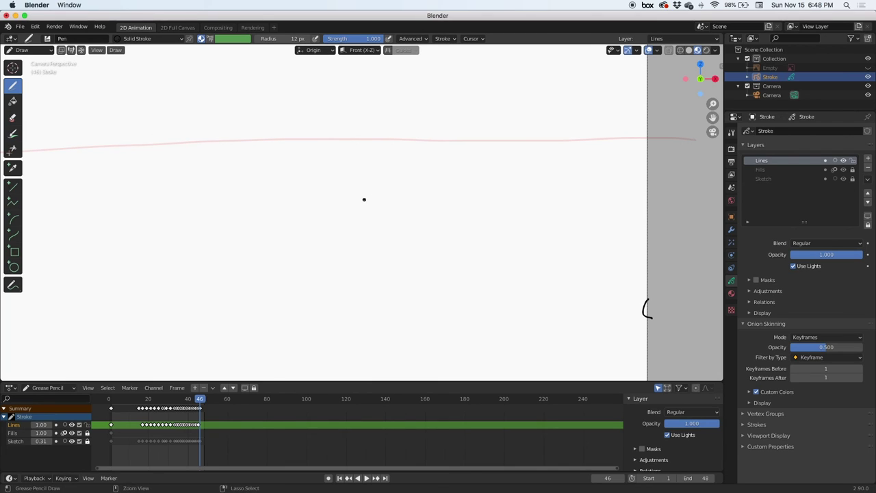
- Hide the Sketch layer and play back the inked line animation in the full camera view
{"action": "scroll", "coordinate": [363, 198], "scroll_direction": "down", "scroll_amount": 3}
{"action": "mouse_move", "coordinate": [260, 238]}
{"action": "middle_mouse_down", "text": "shift"}
{"action": "mouse_move", "coordinate": [232, 244]}
{"action": "mouse_move", "coordinate": [396, 208]}
{"action": "mouse_move", "coordinate": [348, 216]}
{"action": "middle_mouse_up", "text": "shift"}
{"action": "scroll", "coordinate": [329, 222], "scroll_direction": "down", "scroll_amount": 3}
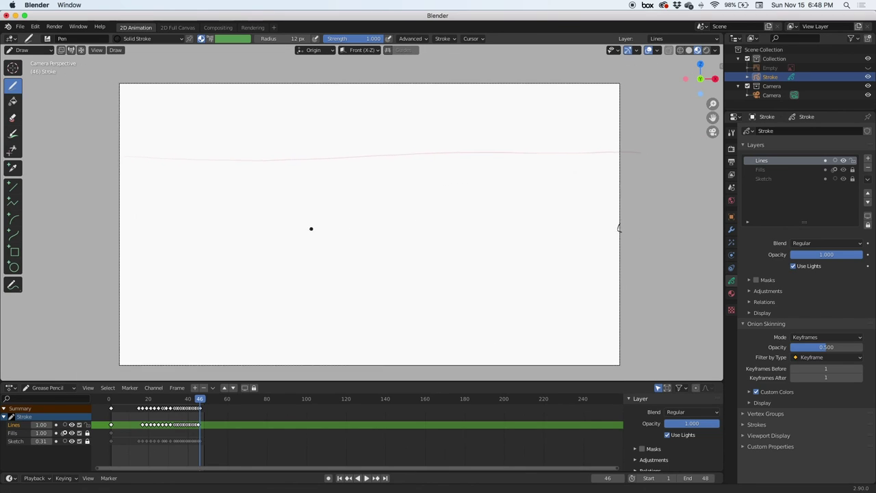
{"action": "scroll", "coordinate": [317, 224], "scroll_direction": "up", "scroll_amount": 1}
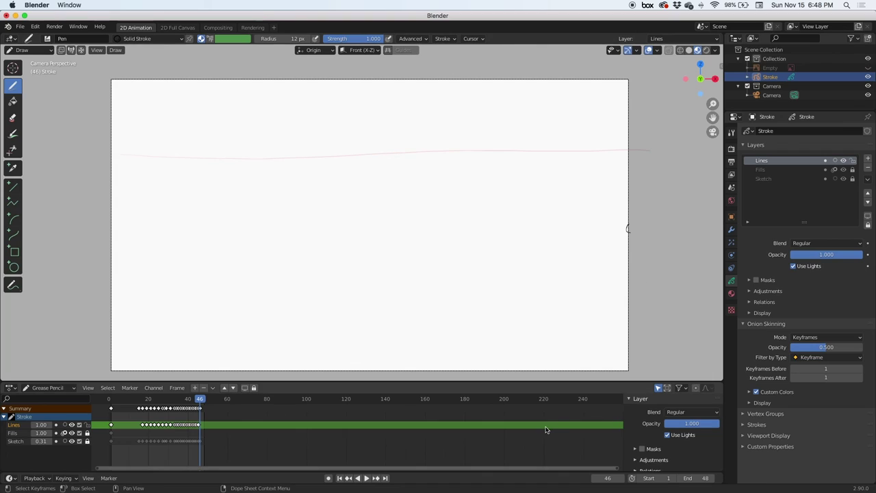
{"action": "left_click", "coordinate": [843, 179]}
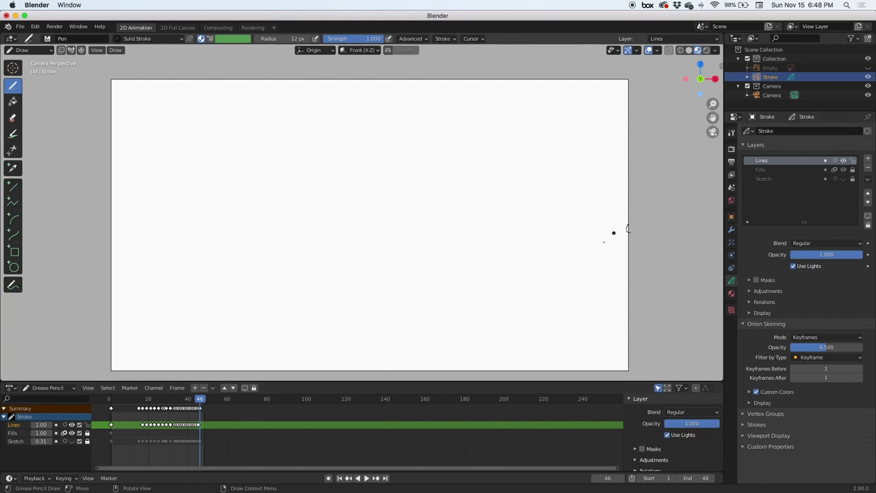
{"action": "key", "text": "space"}
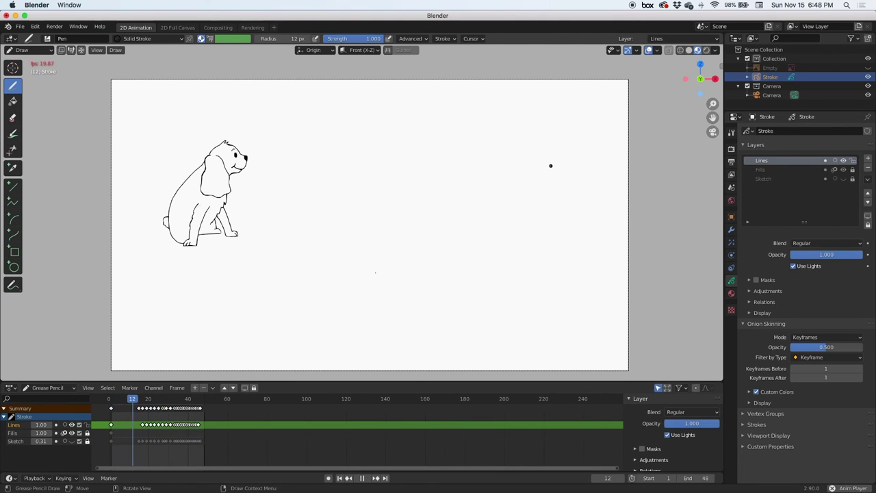
{"action": "key", "text": "space"}
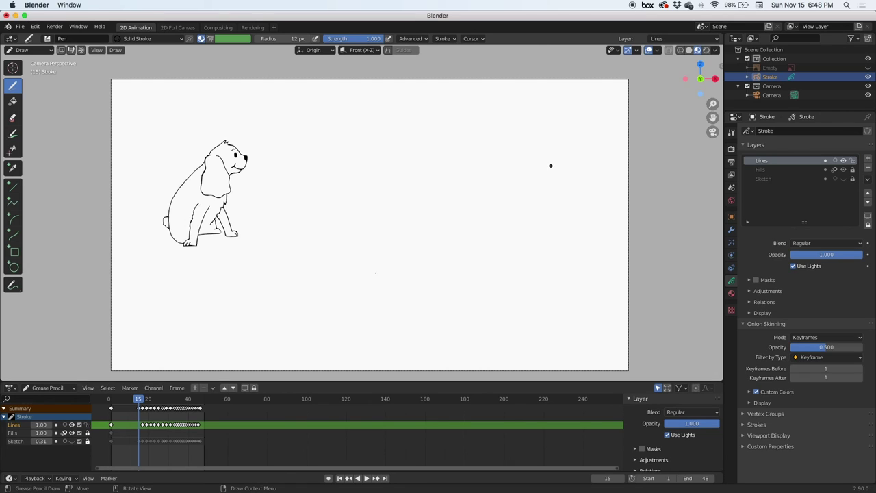
- Return to frame 1 and add a new grease pencil layer named Ground
{"action": "key", "text": "shift+Left"}
{"action": "left_click", "coordinate": [868, 158]}
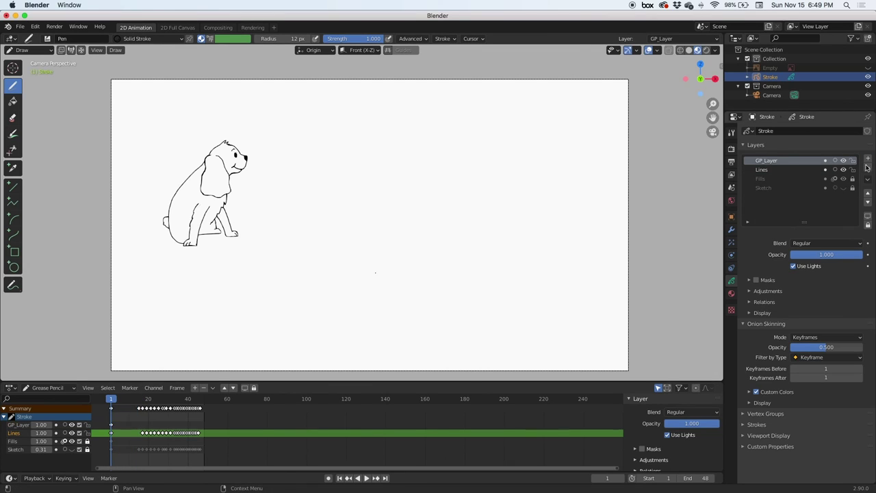
{"action": "double_click", "coordinate": [766, 160]}
{"action": "type", "text": "Ground"}
{"action": "key", "text": "Return"}
- Place the Ground layer directly below Lines and lock the Lines layer
{"action": "triple_click", "coordinate": [868, 202]}
{"action": "double_click", "coordinate": [868, 193]}
{"action": "left_click", "coordinate": [852, 160]}
{"action": "left_click", "coordinate": [843, 171]}
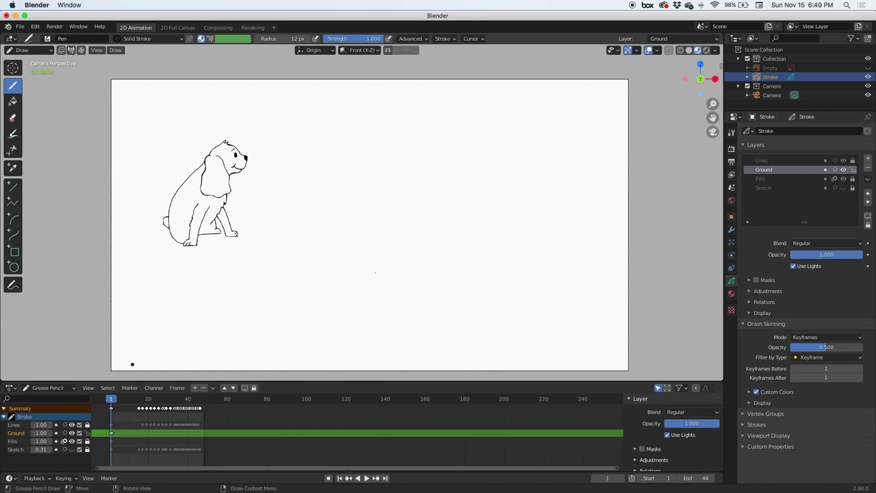
- Draw a bumpy, grass-tufted ground line across the camera view, broken behind the sitting dog, and duplicate its keyframe at frame 15
{"action": "left_click_drag", "start_coordinate": [230, 186], "coordinate": [633, 182]}
{"action": "key", "text": "Up"}
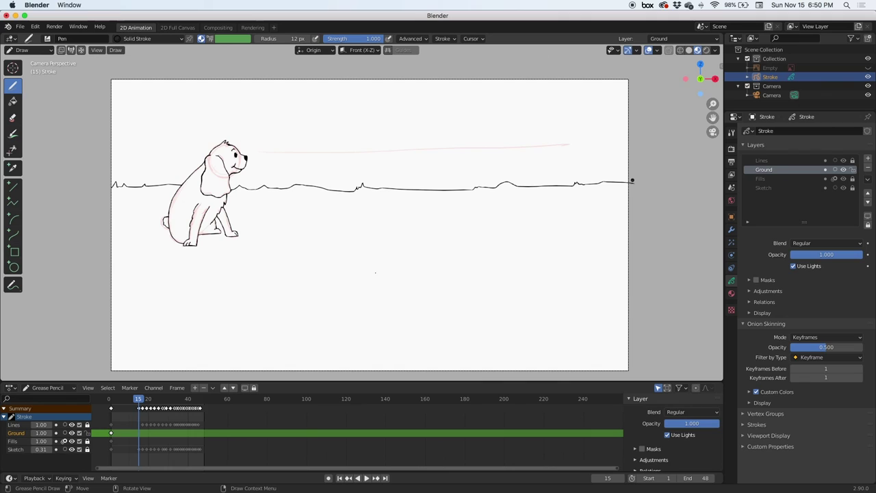
{"action": "left_click", "coordinate": [176, 387]}
{"action": "left_click", "coordinate": [219, 430]}
{"action": "left_click_drag", "start_coordinate": [112, 400], "coordinate": [167, 401]}
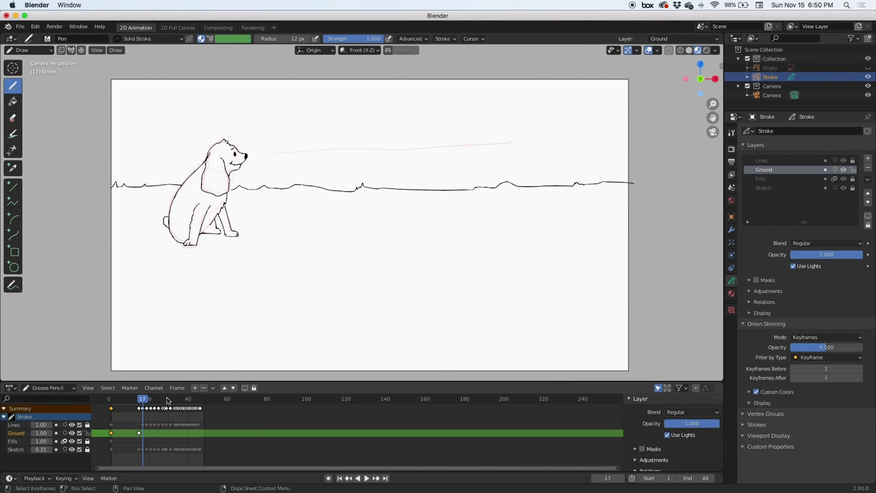
- Add copied Ground keyframes on frames 17 and 19, adjusting the line to meet the dog's outline
{"action": "key", "text": "Right"}
{"action": "key", "text": "Right"}
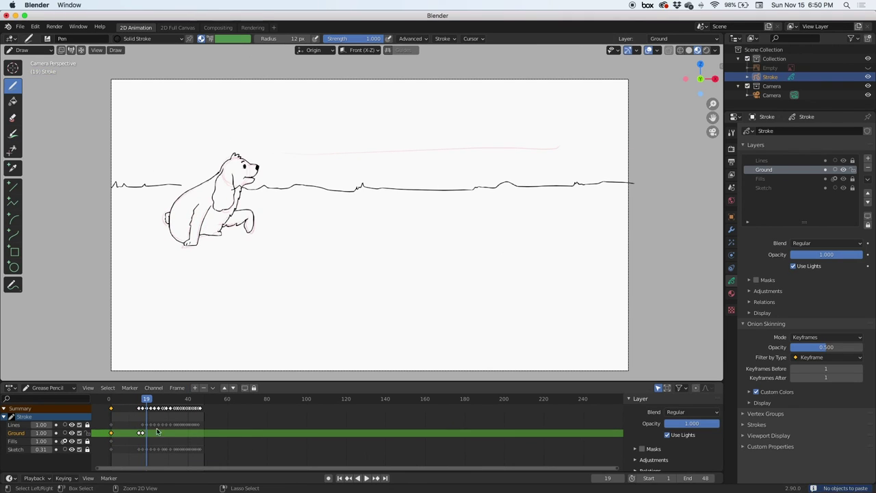
{"action": "left_click", "coordinate": [13, 118]}
{"action": "key", "text": "Right"}
{"action": "key", "text": "Right"}
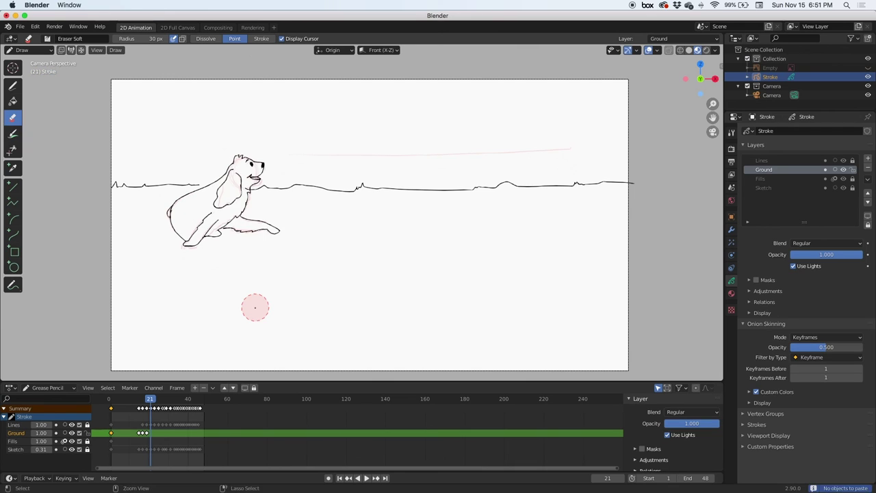
- Carry the ground line onto frames 21 and 23 with copied keyframes, fitting it around the dog
{"action": "left_click", "coordinate": [13, 85]}
{"action": "key", "text": "Right"}
{"action": "key", "text": "Right"}
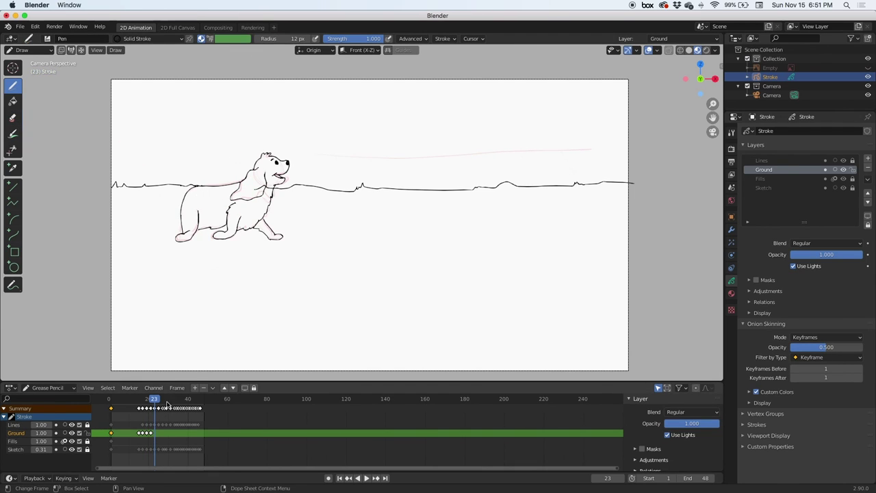
{"action": "left_click", "coordinate": [151, 400]}
{"action": "left_click_drag", "start_coordinate": [151, 400], "coordinate": [155, 401]}
{"action": "left_click", "coordinate": [13, 117]}
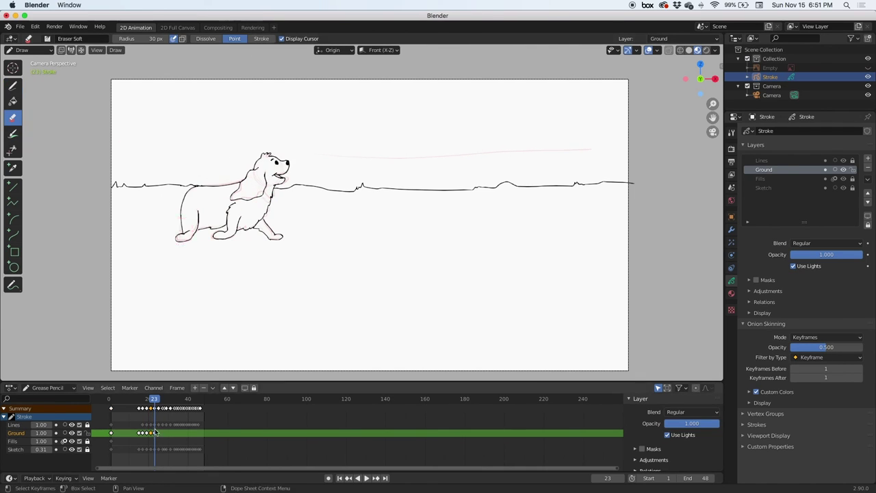
{"action": "key", "text": "ctrl+v"}
- Carry the ground line onto frames 25 and 27 with copied Ground keyframes, fitting it around the running dog
{"action": "key", "text": "Right"}
{"action": "key", "text": "Right"}
{"action": "key", "text": "Right"}
{"action": "key", "text": "Right"}
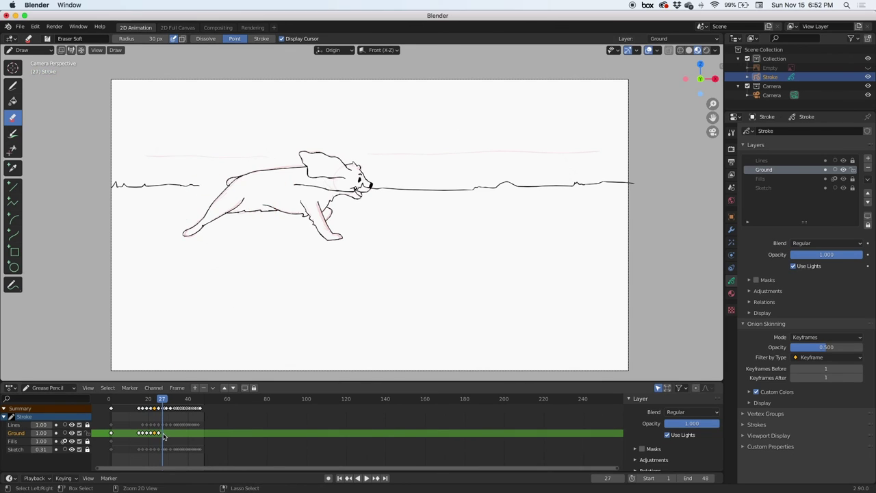
{"action": "left_click", "coordinate": [13, 86]}
{"action": "key", "text": "Right"}
{"action": "key", "text": "Right"}
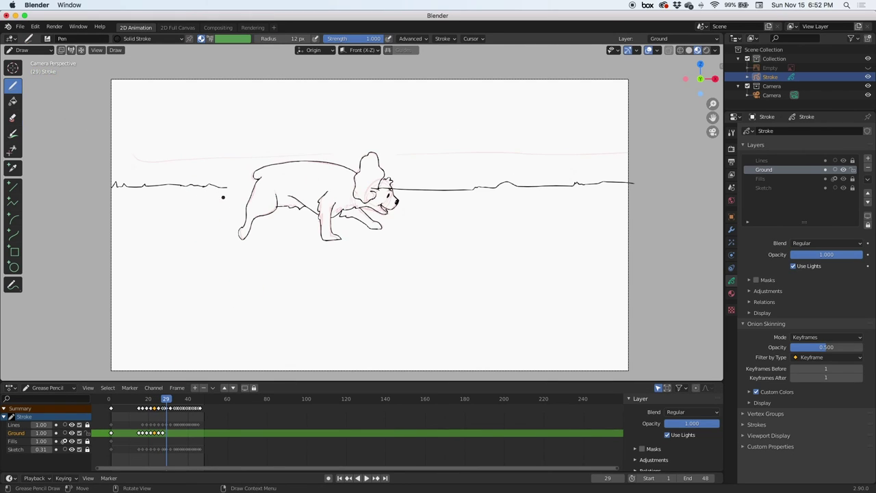
- Copy the Ground keyframe from frame 27 to frame 29, erase the line across the dog's head and extend it to the rump
{"action": "left_click_drag", "start_coordinate": [224, 187], "coordinate": [253, 188]}
{"action": "key", "text": "ctrl+z"}
{"action": "left_click", "coordinate": [163, 432]}
{"action": "key", "text": "ctrl+c"}
{"action": "key", "text": "ctrl+v"}
{"action": "middle_click_drag", "start_coordinate": [306, 211], "coordinate": [305, 164], "text": "ctrl"}
{"action": "left_click", "coordinate": [13, 118]}
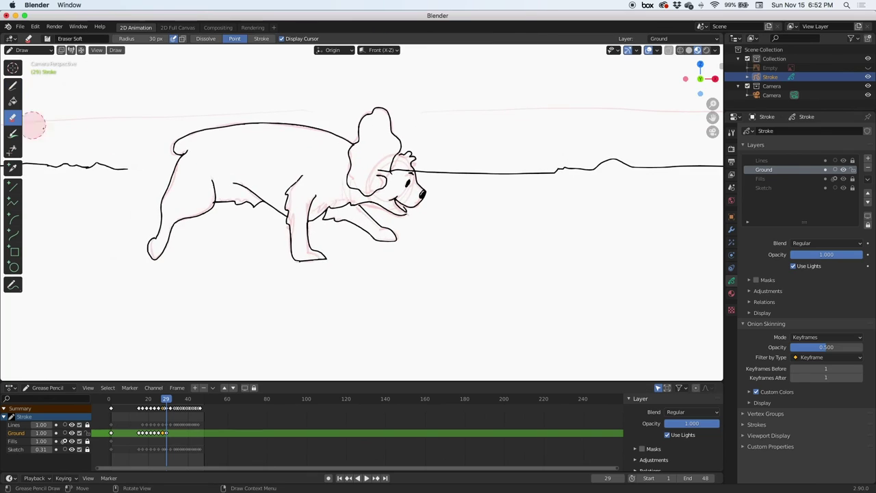
{"action": "left_click_drag", "start_coordinate": [383, 170], "coordinate": [428, 170]}
{"action": "key", "text": "d"}
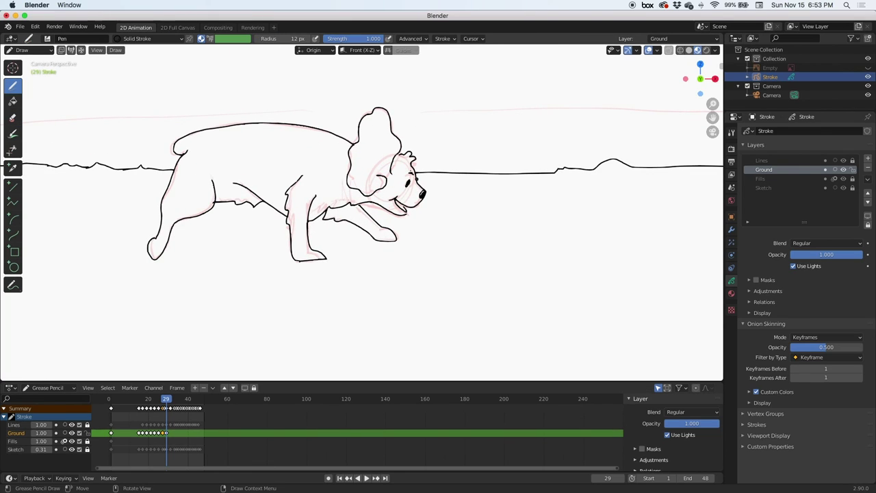
- Add a Ground keyframe on frame 31, extending the line to the dog's rump and erasing it inside the head
{"action": "key", "text": "Right"}
{"action": "key", "text": "Right"}
{"action": "key", "text": "e"}
{"action": "left_click_drag", "start_coordinate": [508, 171], "coordinate": [453, 171]}
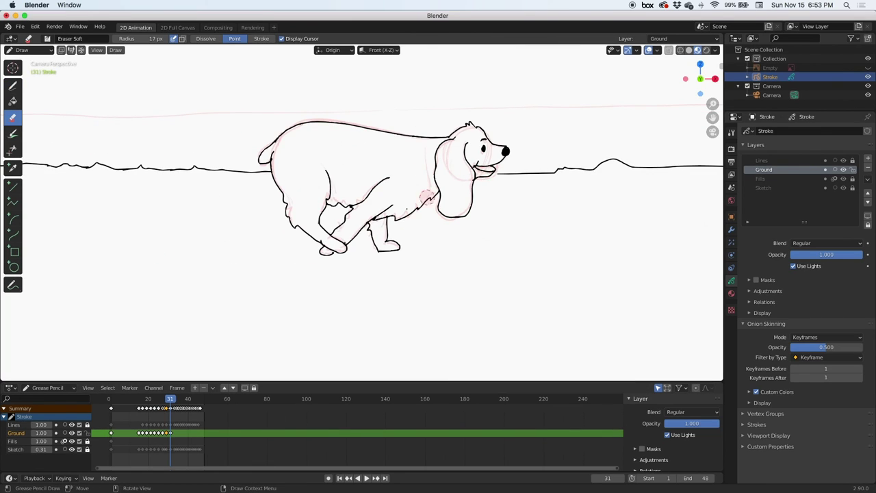
{"action": "key", "text": "Right"}
{"action": "key", "text": "Right"}
- Continue the Ground keyframes through frames 33 to 35, lengthening the line behind the dog and clearing it from the body
{"action": "key", "text": "d"}
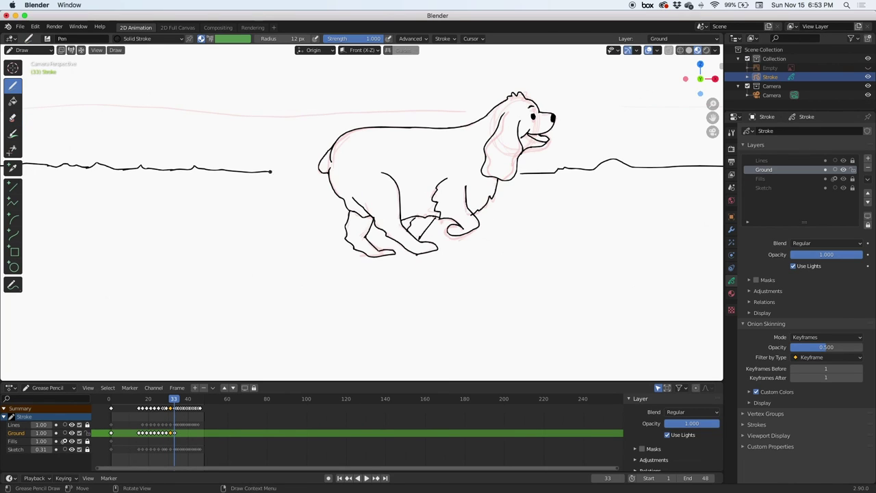
{"action": "key", "text": "Right"}
{"action": "left_click_drag", "start_coordinate": [270, 171], "coordinate": [401, 173]}
{"action": "key", "text": "e"}
{"action": "key", "text": "Right"}
{"action": "key", "text": "d"}
{"action": "key", "text": "Right"}
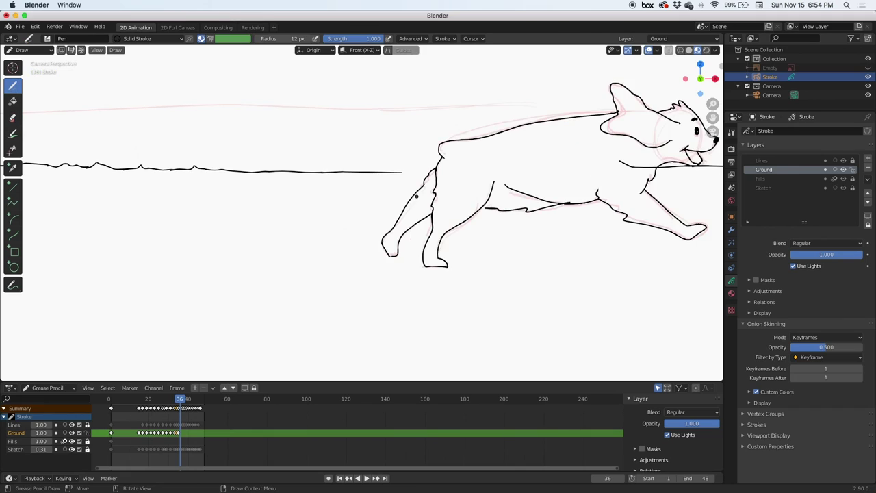
- Copy the Ground keyframe to frame 36, erase the line over the dog's chest and extend it to the hind legs
{"action": "middle_click_drag", "start_coordinate": [651, 173], "coordinate": [376, 214], "text": "shift"}
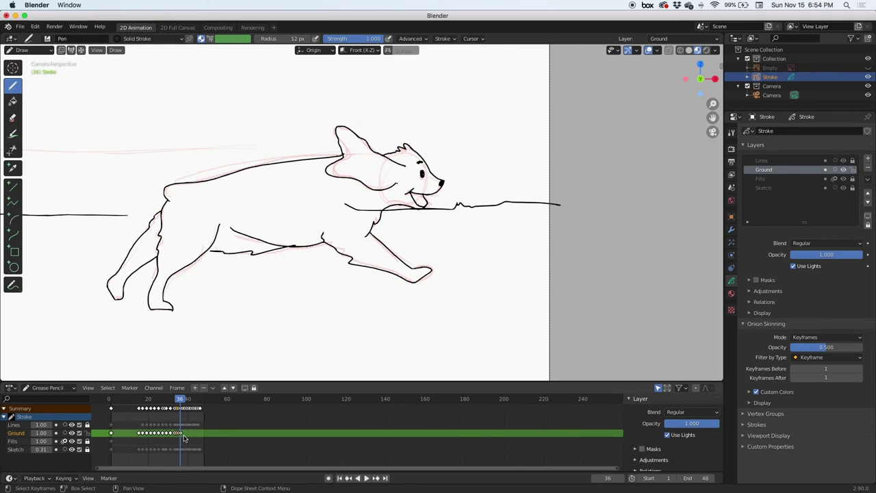
{"action": "key", "text": "e"}
{"action": "left_click_drag", "start_coordinate": [378, 209], "coordinate": [343, 205]}
{"action": "key", "text": "d"}
{"action": "left_click_drag", "start_coordinate": [127, 215], "coordinate": [155, 216]}
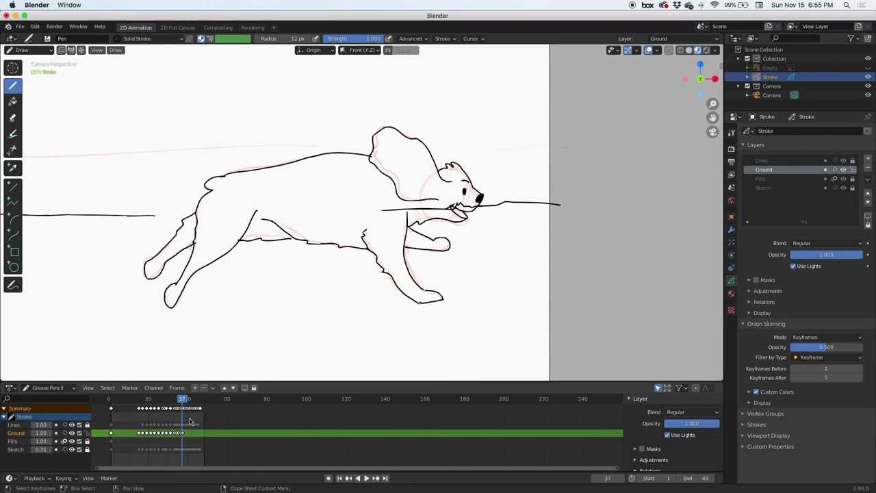
- Fit the ground line to the dog on frames 37 and 38, extending it behind the hindquarters and erasing the overlap
{"action": "left_click_drag", "start_coordinate": [156, 215], "coordinate": [227, 212]}
{"action": "key", "text": "e"}
{"action": "key", "text": "Right"}
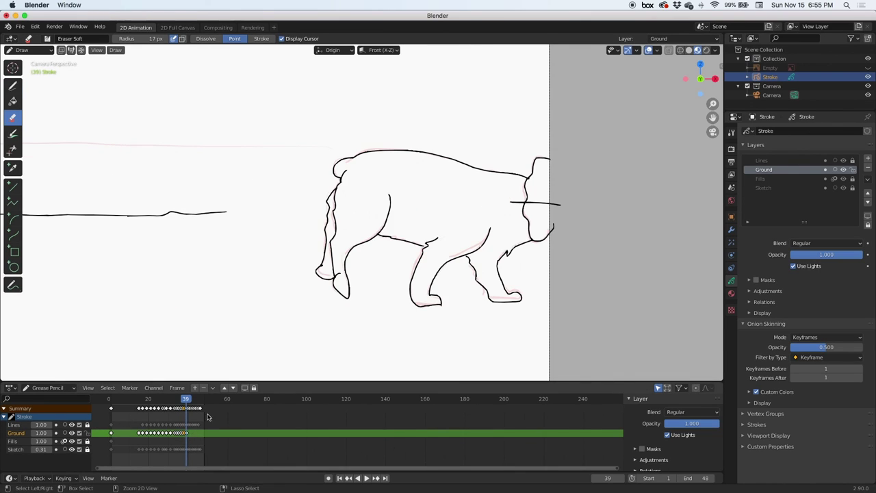
- Complete the ground line across to the camera edge as the dog exits, adding copied Ground keyframes from frame 39 through 46
{"action": "left_click_drag", "start_coordinate": [509, 203], "coordinate": [560, 204]}
{"action": "left_click", "coordinate": [13, 85]}
{"action": "left_click_drag", "start_coordinate": [227, 212], "coordinate": [549, 214]}
{"action": "key", "text": "Right"}
{"action": "key", "text": "Right"}
{"action": "key", "text": "Right"}
{"action": "key", "text": "Right"}
{"action": "key", "text": "Right"}
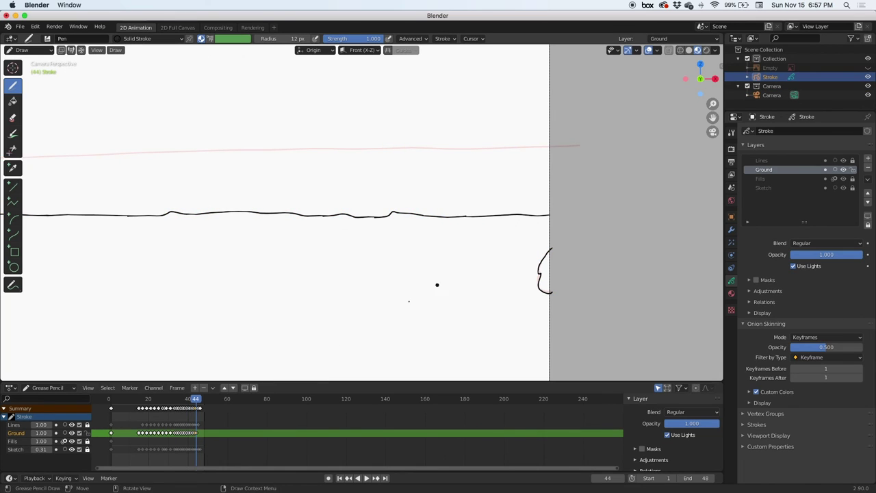
{"action": "key", "text": "Right"}
{"action": "scroll", "coordinate": [163, 292], "scroll_direction": "down", "scroll_amount": 2}
{"action": "middle_click_drag", "start_coordinate": [185, 285], "coordinate": [341, 245], "text": "shift"}
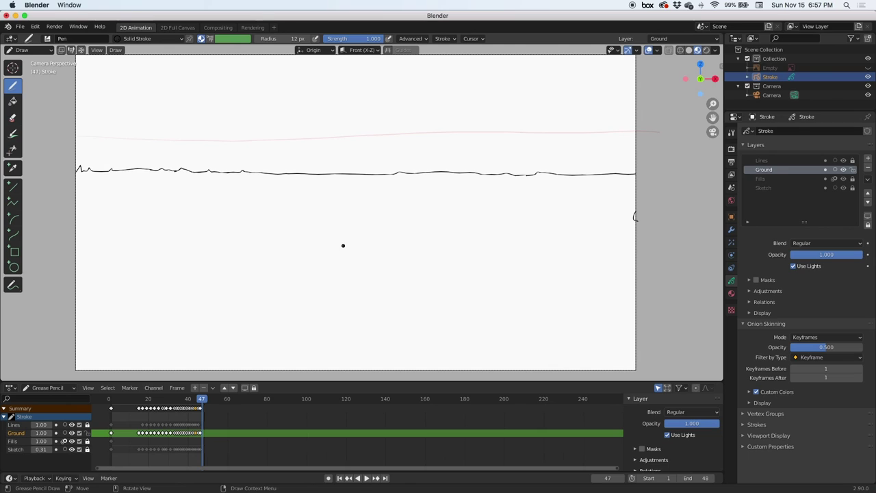
- Play back the animation and compare the line art with the reference footage, showing the Empty and hiding it again
{"action": "key", "text": "space"}
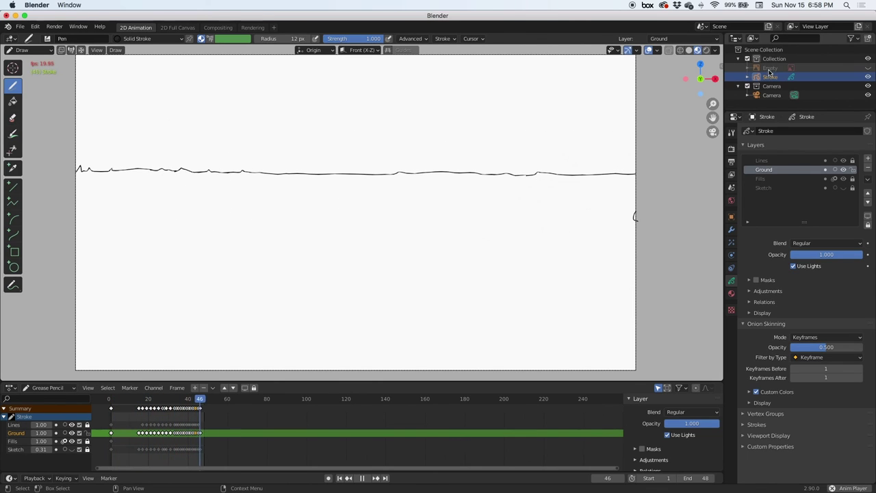
{"action": "left_click", "coordinate": [868, 67]}
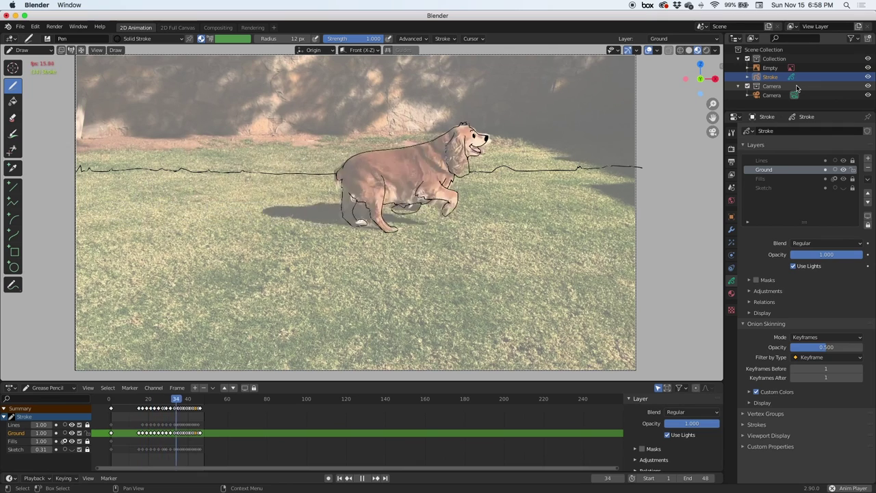
{"action": "left_click", "coordinate": [868, 68]}
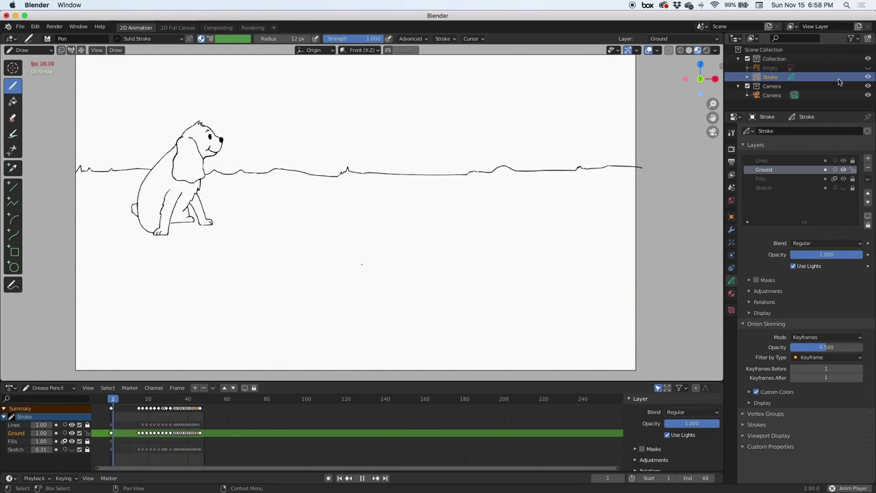